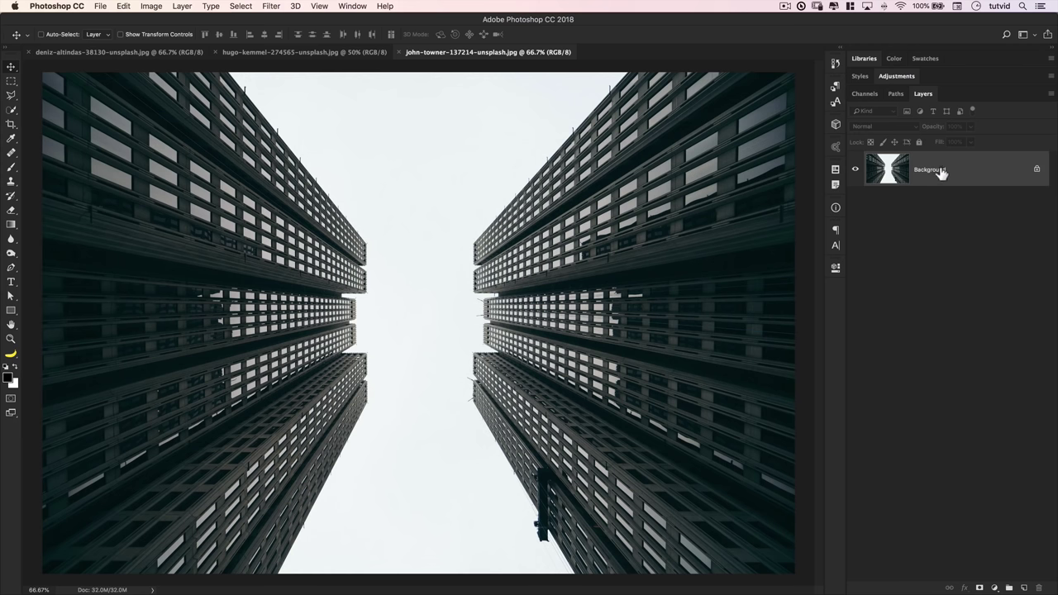
# Step: Duplicate the Background layer, and compare the individual colour channels before making a copy of the Red channel
pyautogui.press('super+j')
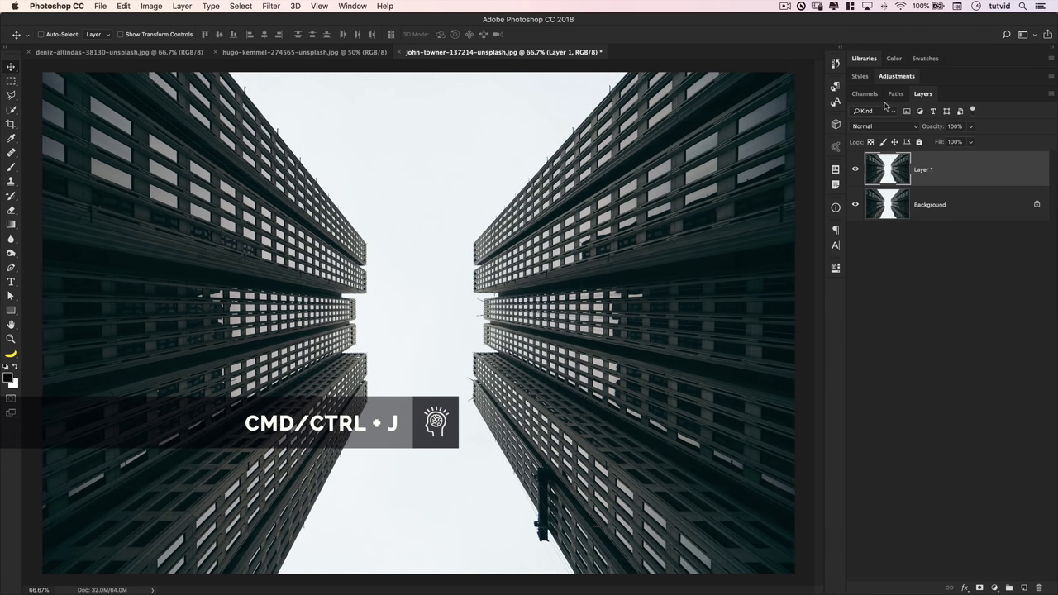
pyautogui.click(864, 94)
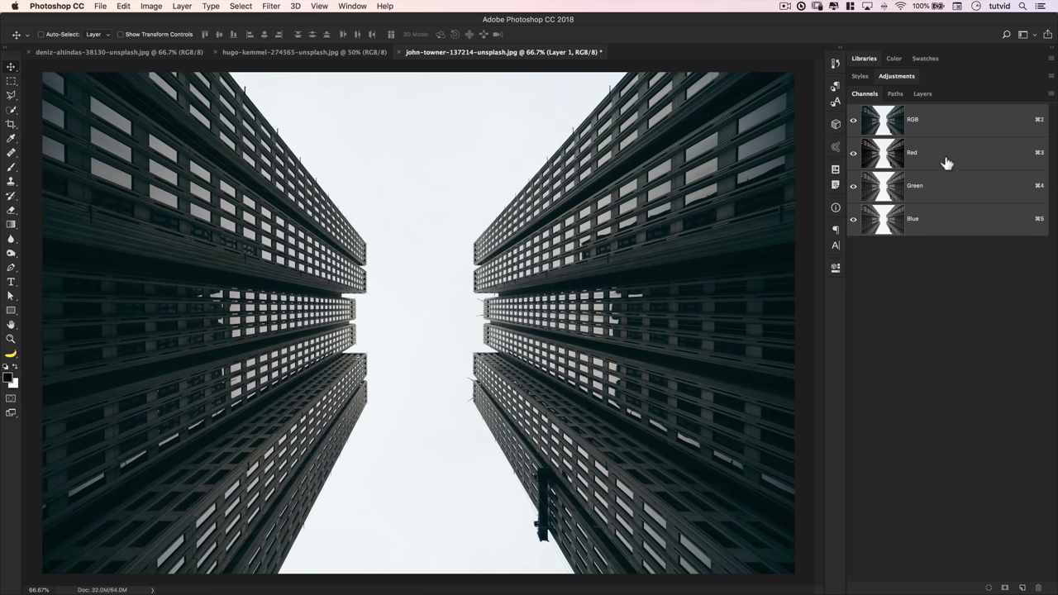
pyautogui.click(920, 162)
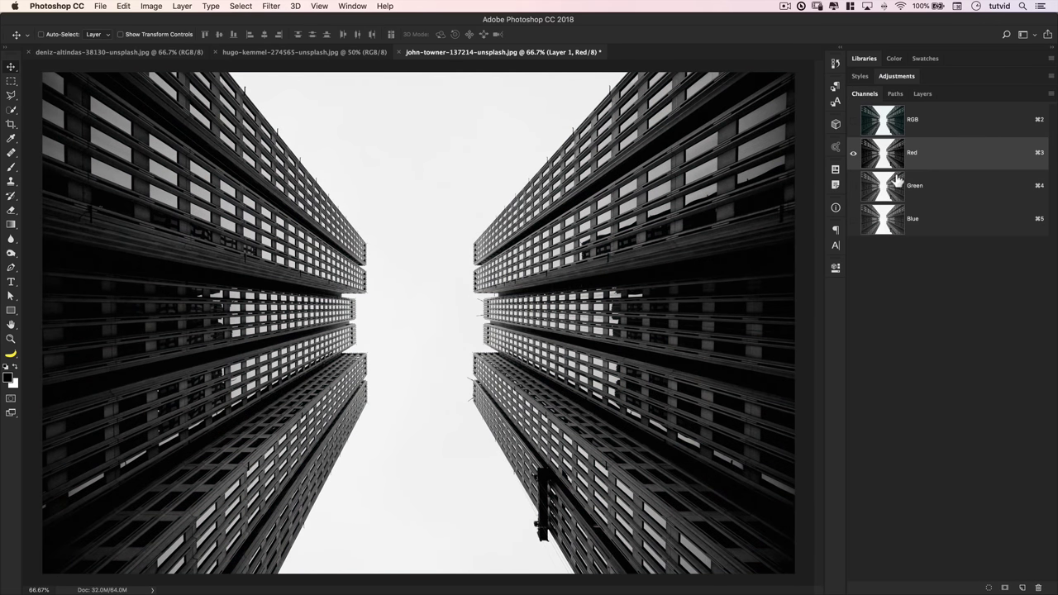
pyautogui.click(898, 184)
pyautogui.click(890, 220)
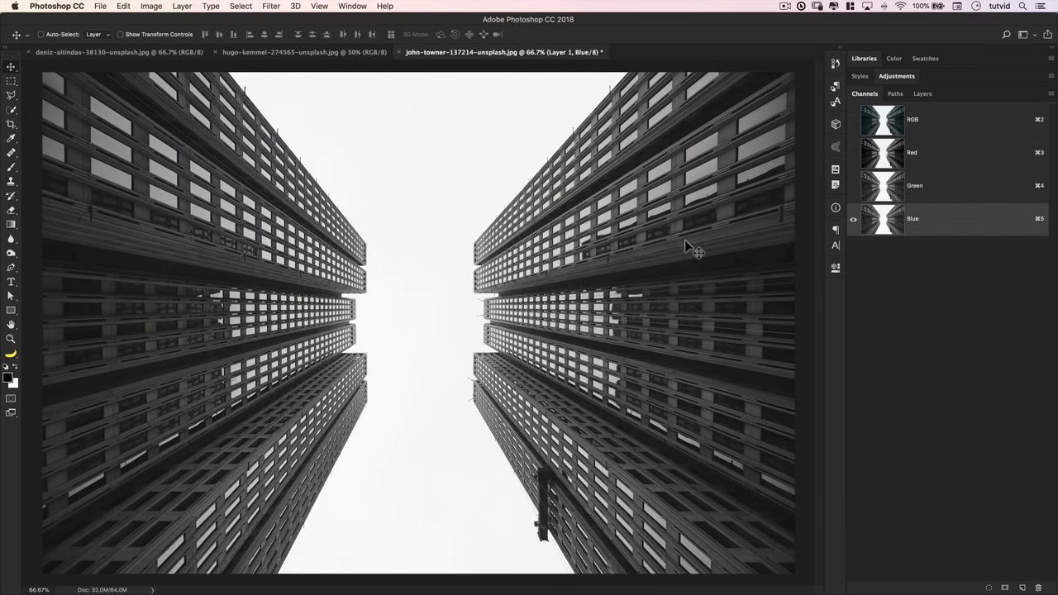
pyautogui.click(887, 154)
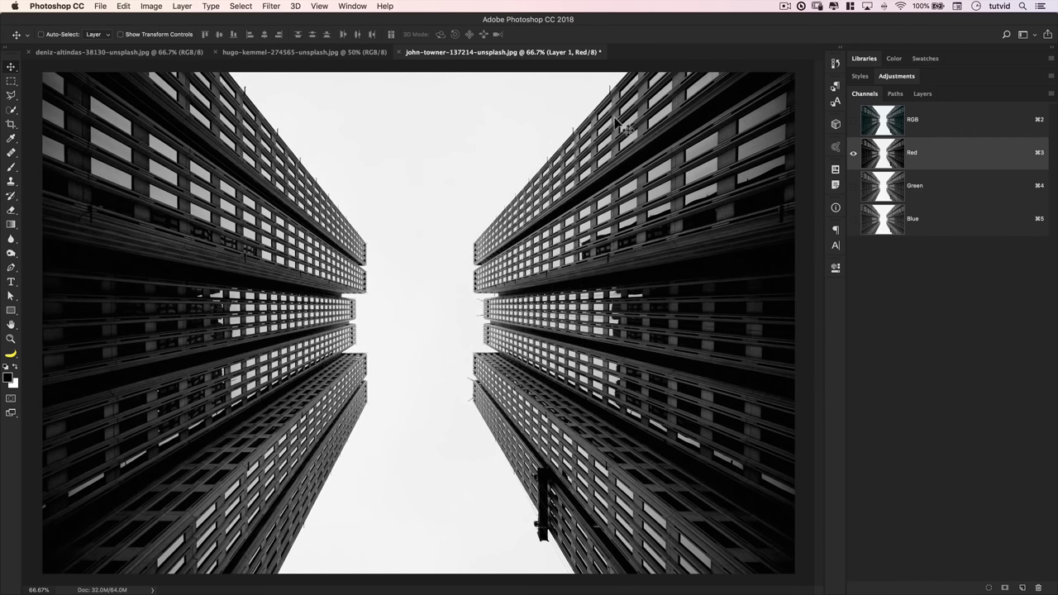
pyautogui.moveTo(899, 157); pyautogui.dragTo(1022, 588)
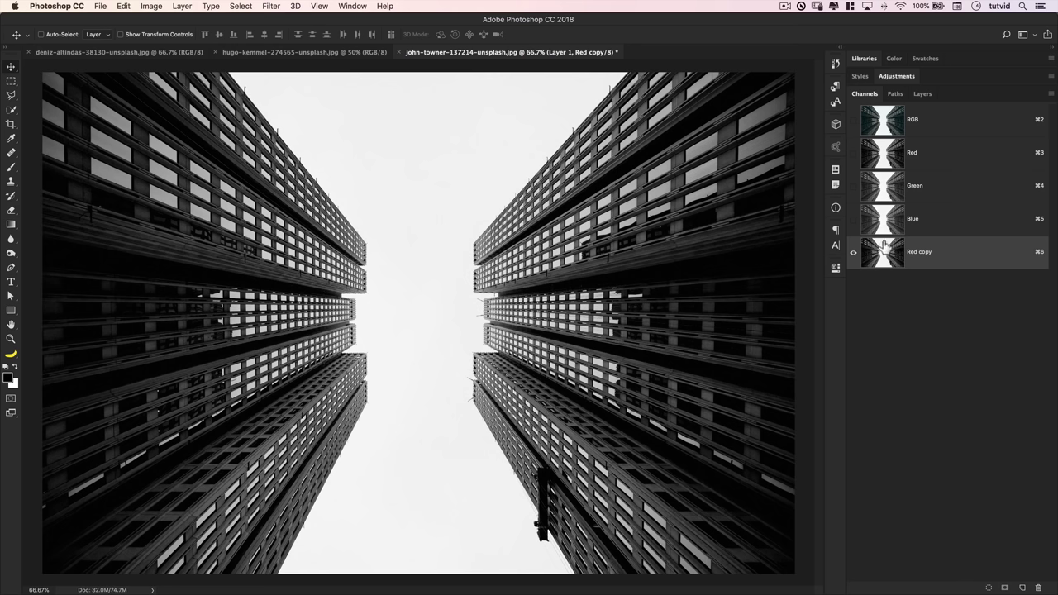
# Step: Apply Levels to the Red copy channel with input values 133, 0.69 and 221 to increase its contrast
pyautogui.click(158, 7)
pyautogui.moveTo(163, 38)
pyautogui.click(322, 48)
pyautogui.moveTo(531, 133); pyautogui.dragTo(687, 249)
pyautogui.moveTo(588, 377); pyautogui.dragTo(707, 379)
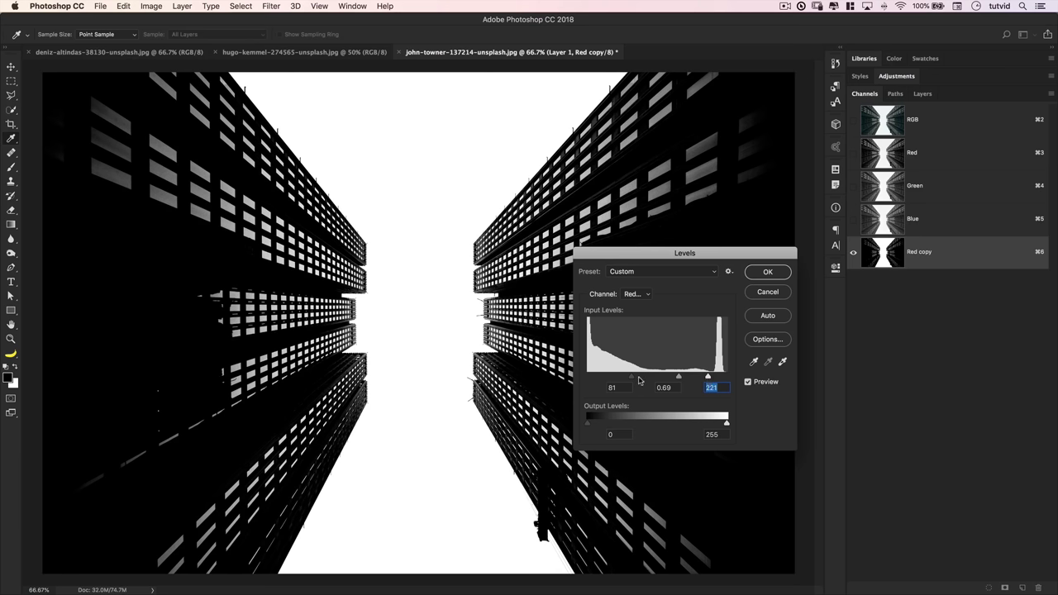
pyautogui.moveTo(635, 377); pyautogui.dragTo(660, 380)
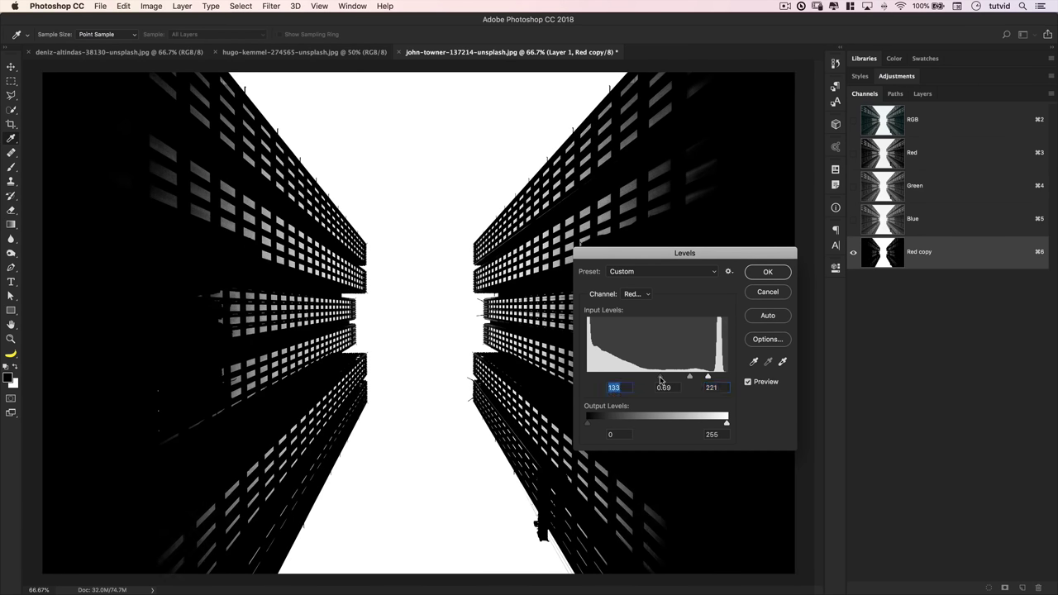
pyautogui.click(760, 275)
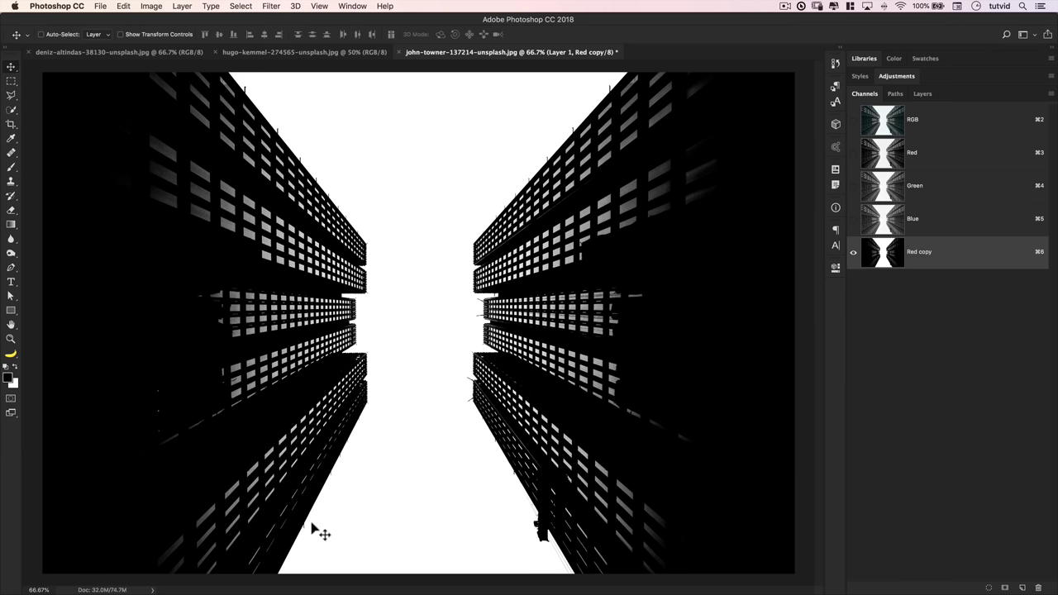
# Step: Paint over the grey window highlights in the Red copy channel with a black size 500 brush in Soft Light mode, touching up the building edge with white
pyautogui.click(11, 169)
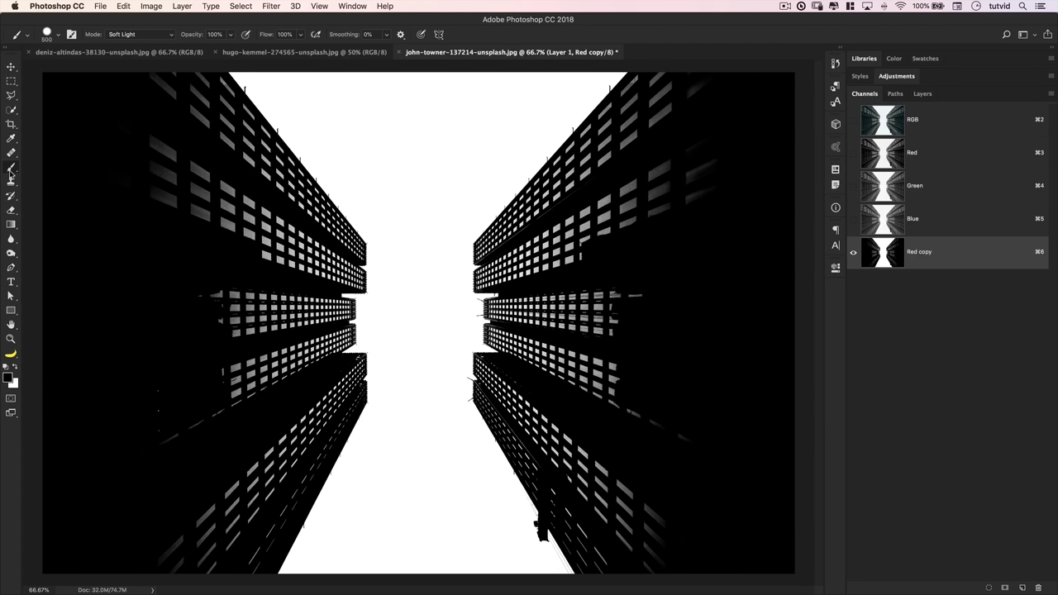
pyautogui.click(134, 35)
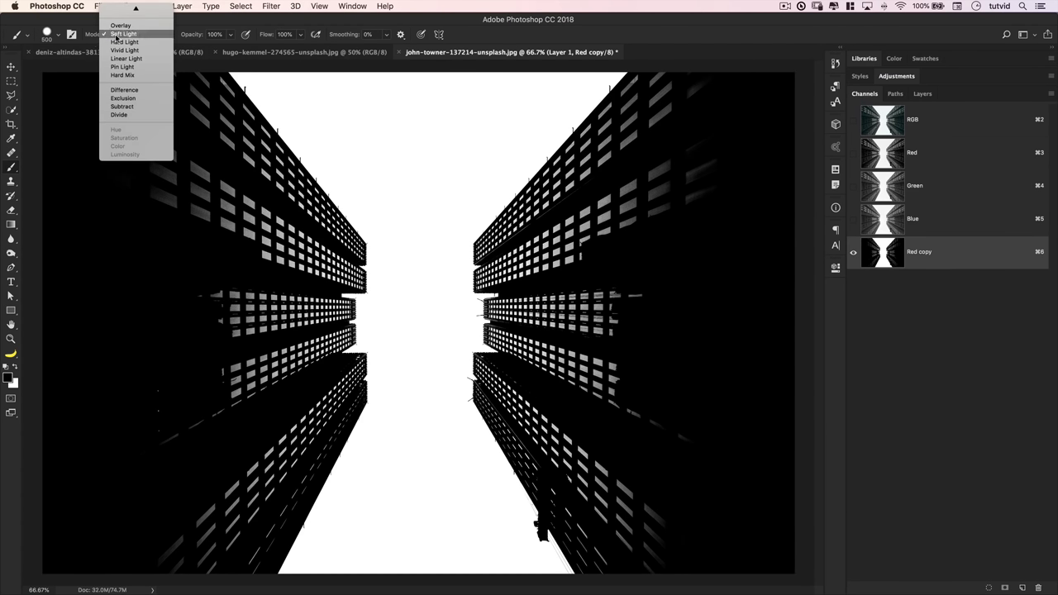
pyautogui.click(122, 35)
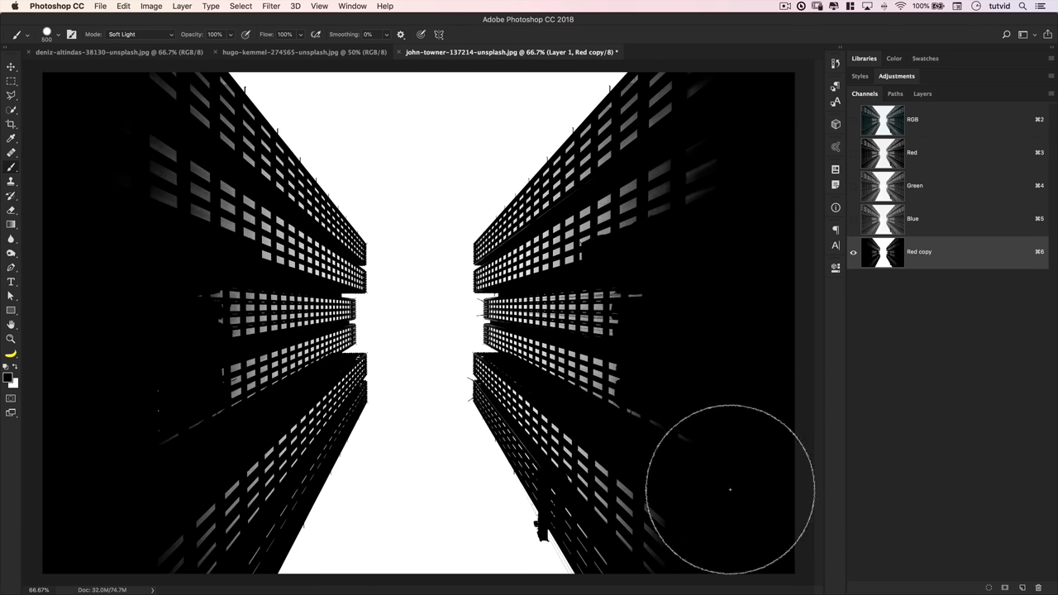
pyautogui.moveTo(233, 489)
pyautogui.mouseDown()
pyautogui.moveTo(222, 546)
pyautogui.moveTo(266, 368)
pyautogui.moveTo(239, 220)
pyautogui.moveTo(189, 236)
pyautogui.moveTo(164, 203)
pyautogui.moveTo(199, 268)
pyautogui.moveTo(287, 258)
pyautogui.moveTo(330, 234)
pyautogui.moveTo(310, 383)
pyautogui.moveTo(206, 507)
pyautogui.moveTo(275, 438)
pyautogui.moveTo(299, 284)
pyautogui.moveTo(243, 101)
pyautogui.moveTo(306, 168)
pyautogui.moveTo(363, 378)
pyautogui.moveTo(310, 418)
pyautogui.moveTo(265, 541)
pyautogui.moveTo(238, 499)
pyautogui.moveTo(265, 451)
pyautogui.moveTo(235, 347)
pyautogui.moveTo(217, 179)
pyautogui.moveTo(313, 269)
pyautogui.moveTo(278, 445)
pyautogui.moveTo(314, 466)
pyautogui.moveTo(346, 368)
pyautogui.moveTo(396, 412)
pyautogui.moveTo(548, 473)
pyautogui.moveTo(566, 498)
pyautogui.moveTo(621, 514)
pyautogui.moveTo(602, 270)
pyautogui.moveTo(532, 238)
pyautogui.moveTo(562, 226)
pyautogui.moveTo(534, 286)
pyautogui.moveTo(499, 482)
pyautogui.moveTo(618, 509)
pyautogui.moveTo(600, 257)
pyautogui.moveTo(667, 149)
pyautogui.moveTo(561, 152)
pyautogui.moveTo(568, 168)
pyautogui.moveTo(508, 265)
pyautogui.moveTo(513, 374)
pyautogui.moveTo(538, 444)
pyautogui.moveTo(632, 363)
pyautogui.moveTo(630, 374)
pyautogui.moveTo(403, 467)
pyautogui.mouseUp()
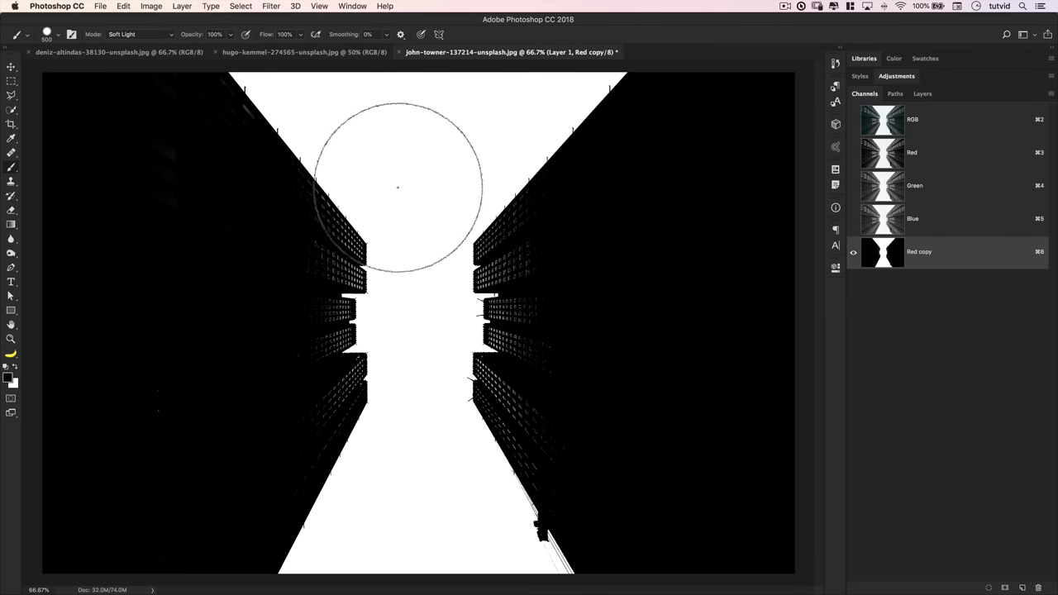
pyautogui.press('x')
pyautogui.moveTo(248, 129)
pyautogui.mouseDown()
pyautogui.moveTo(239, 139)
pyautogui.moveTo(229, 130)
pyautogui.mouseUp()
pyautogui.press('x')
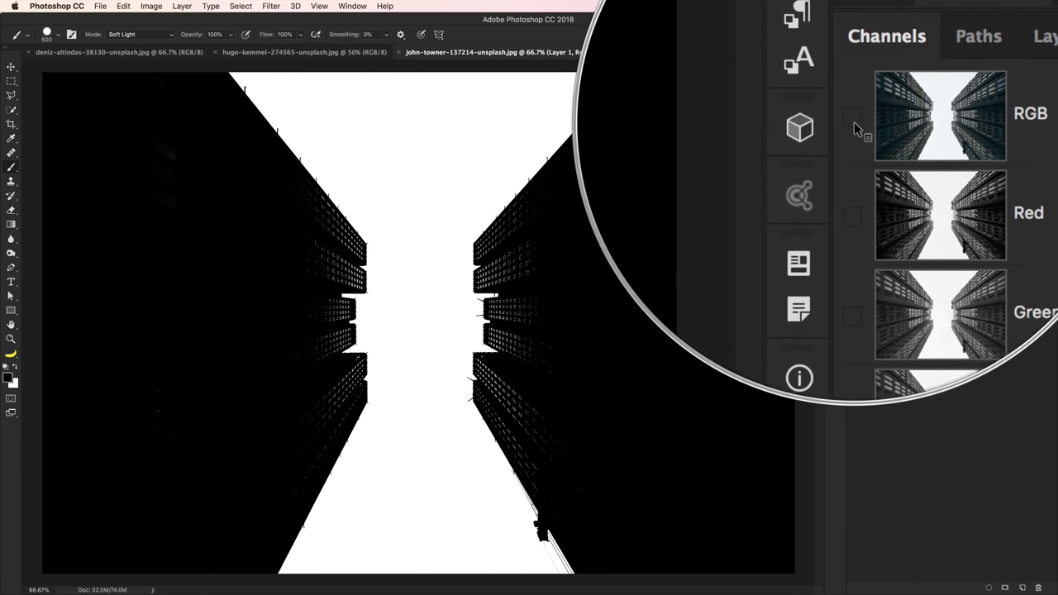
# Step: Preview the Red copy channel as a red overlay, then hide it and reactivate the RGB composite for layer editing
pyautogui.click(854, 121)
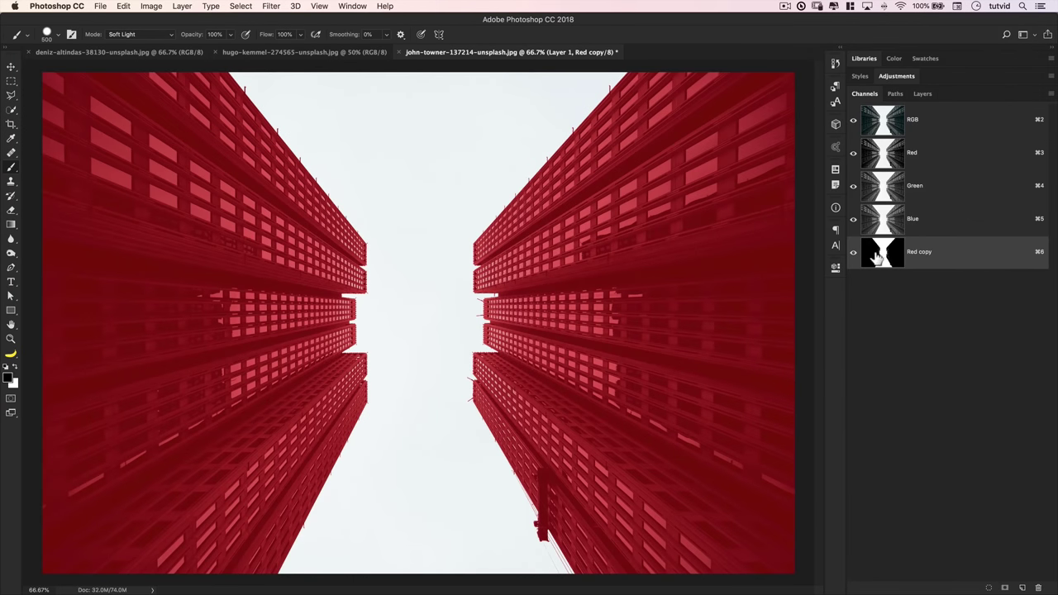
pyautogui.click(854, 253)
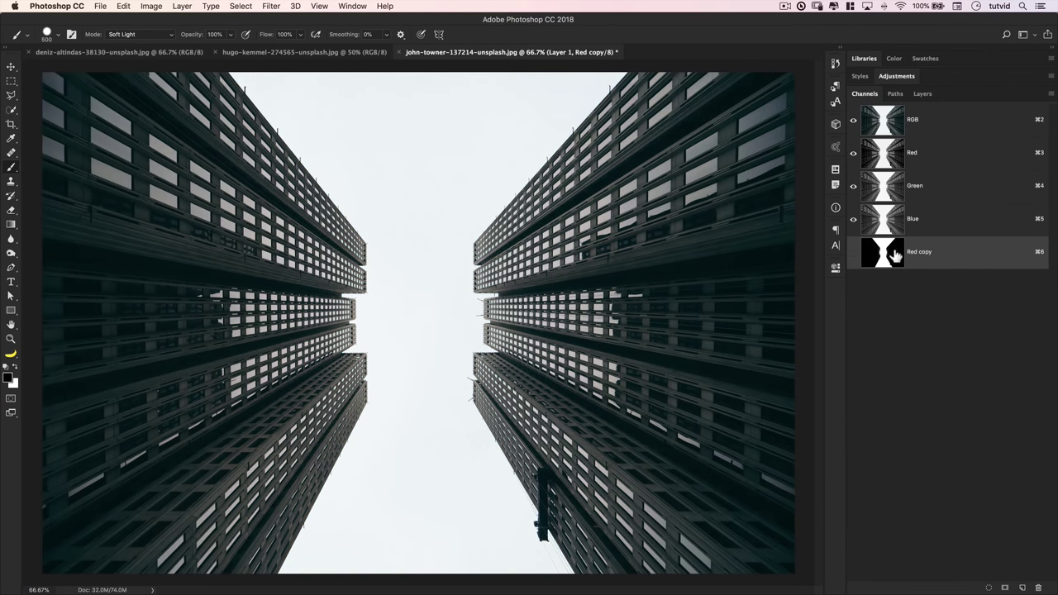
pyautogui.click(934, 125)
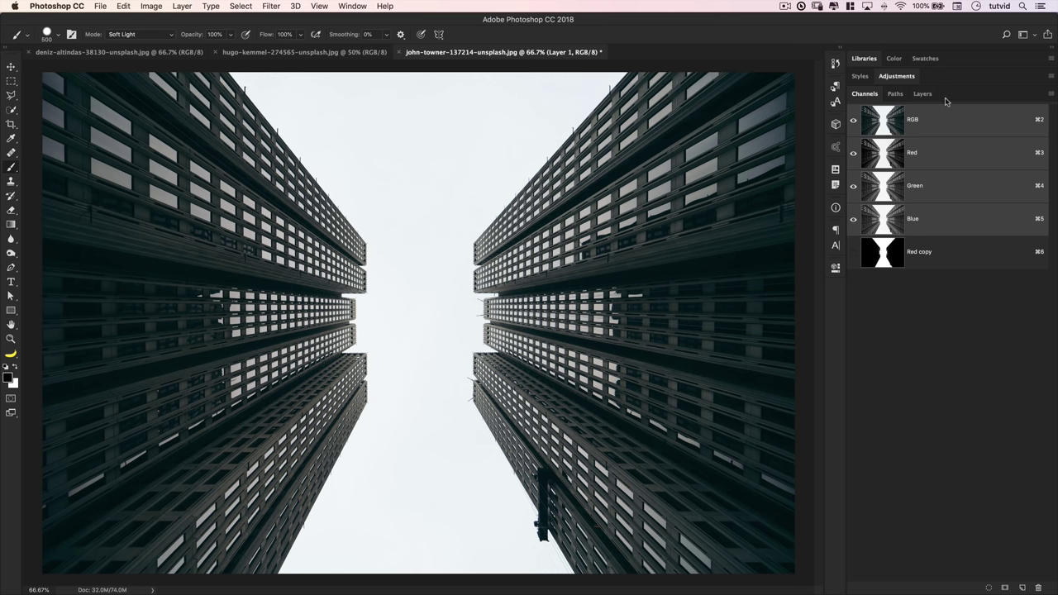
pyautogui.click(923, 95)
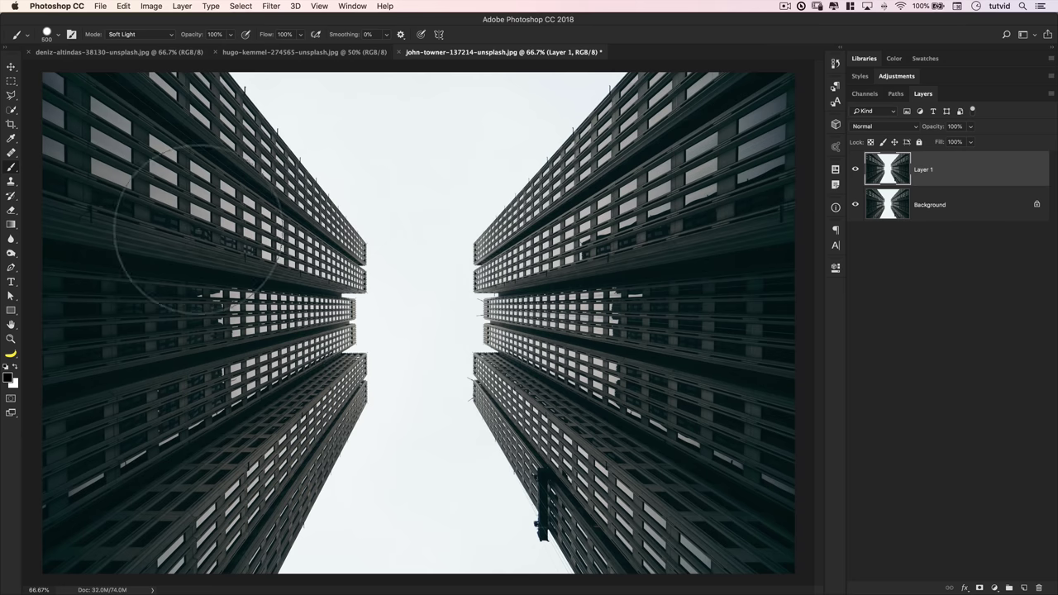
# Step: Select the left half of Layer 1 with a rectangular marquee and cut it to a new layer
pyautogui.press('super+minus')
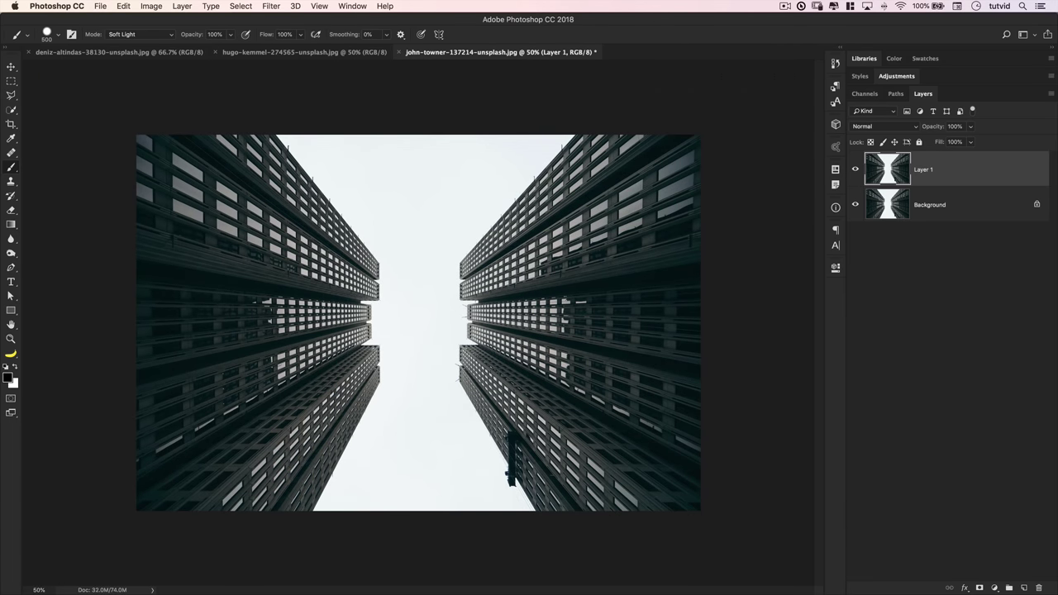
pyautogui.click(12, 83)
pyautogui.click(58, 81)
pyautogui.moveTo(124, 116); pyautogui.dragTo(420, 537)
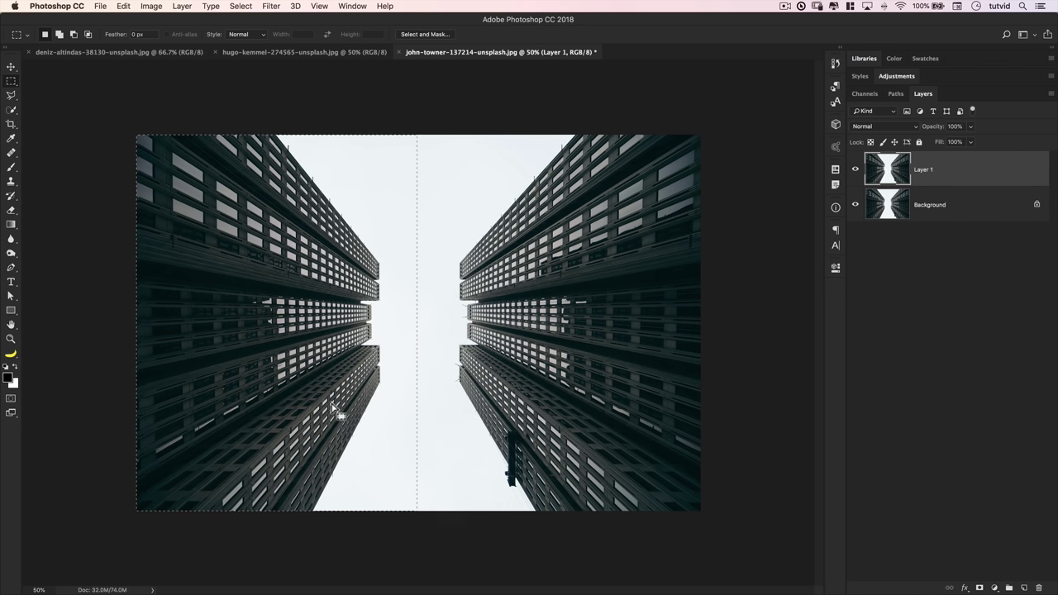
pyautogui.click(182, 6)
pyautogui.moveTo(194, 20)
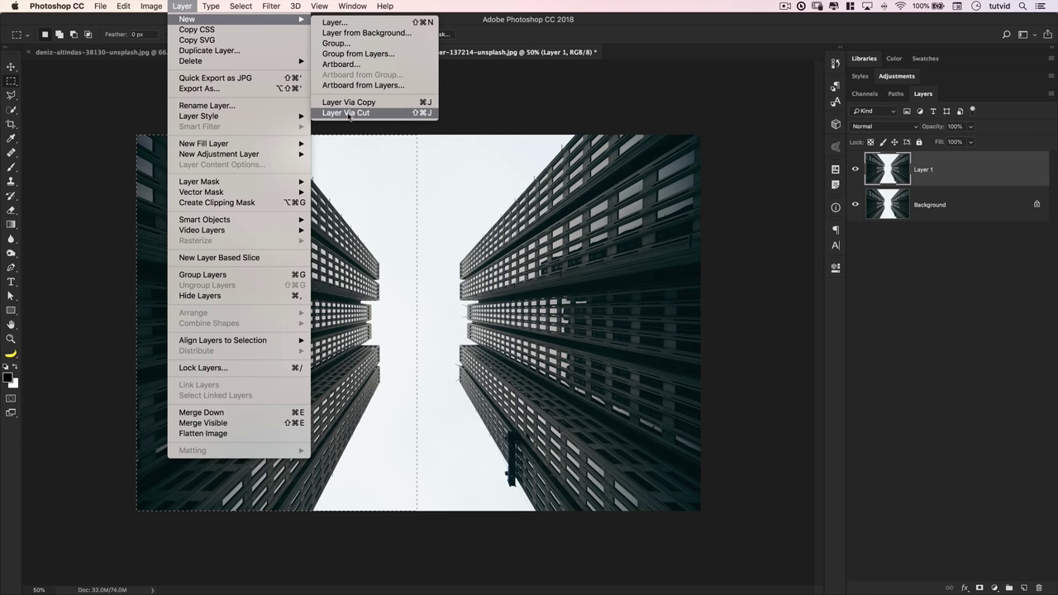
pyautogui.click(396, 113)
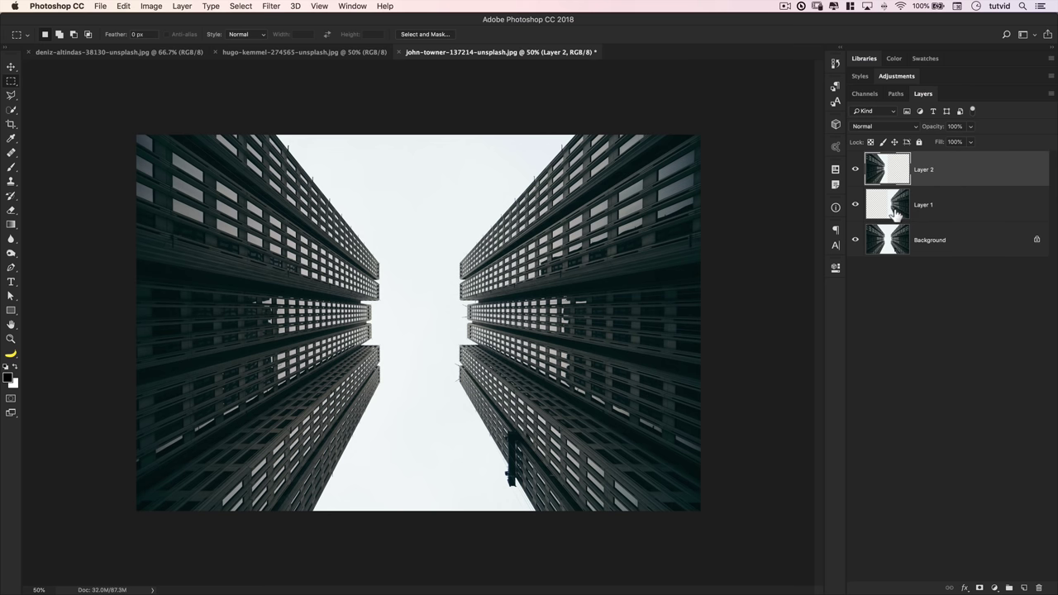
# Step: Load the Red copy channel as a new selection, keeping Layer 2 active
pyautogui.click(242, 7)
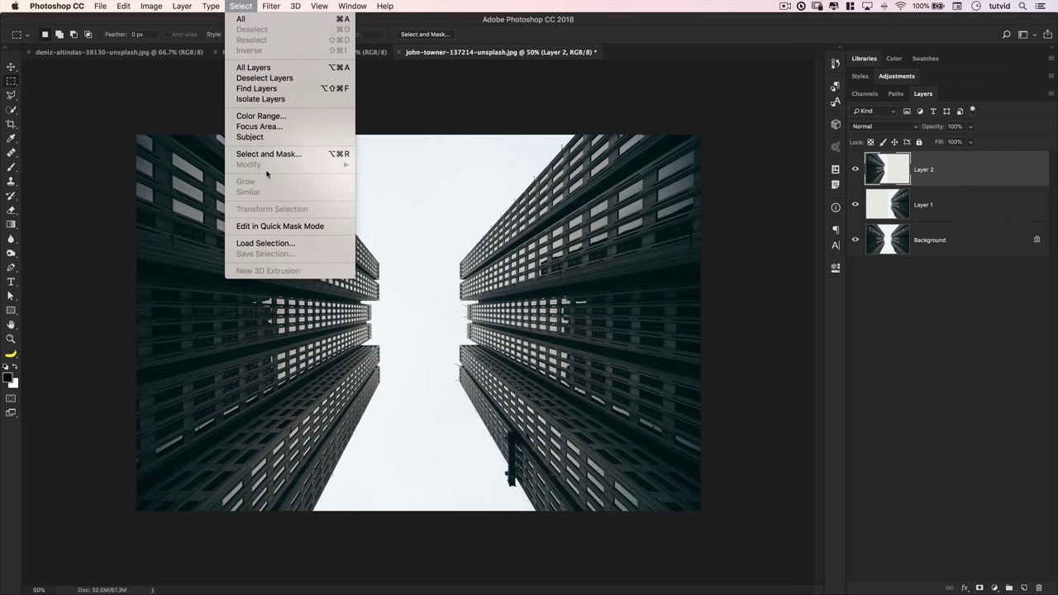
pyautogui.click(281, 244)
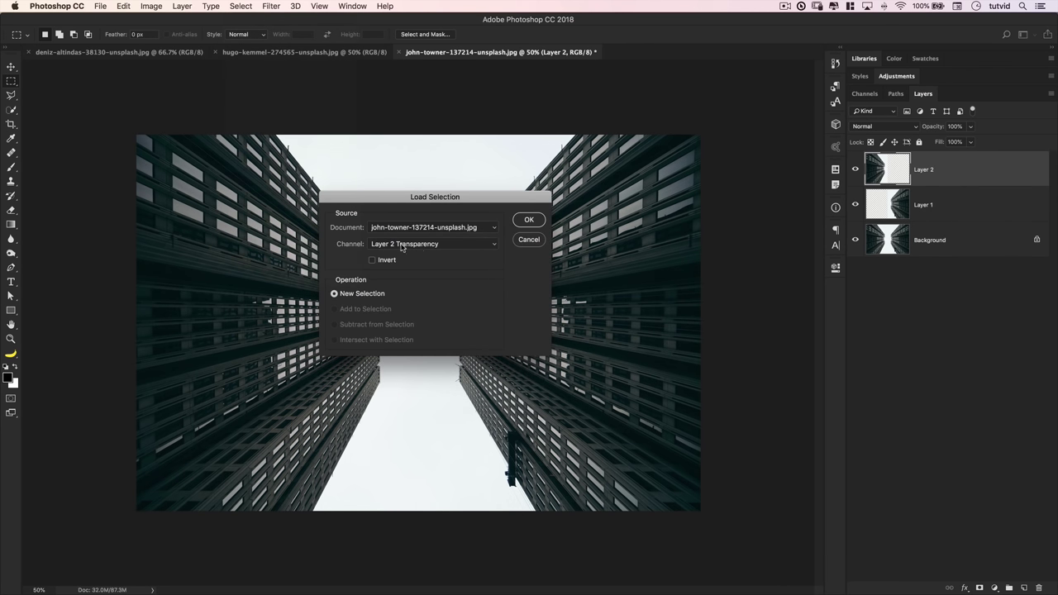
pyautogui.click(403, 245)
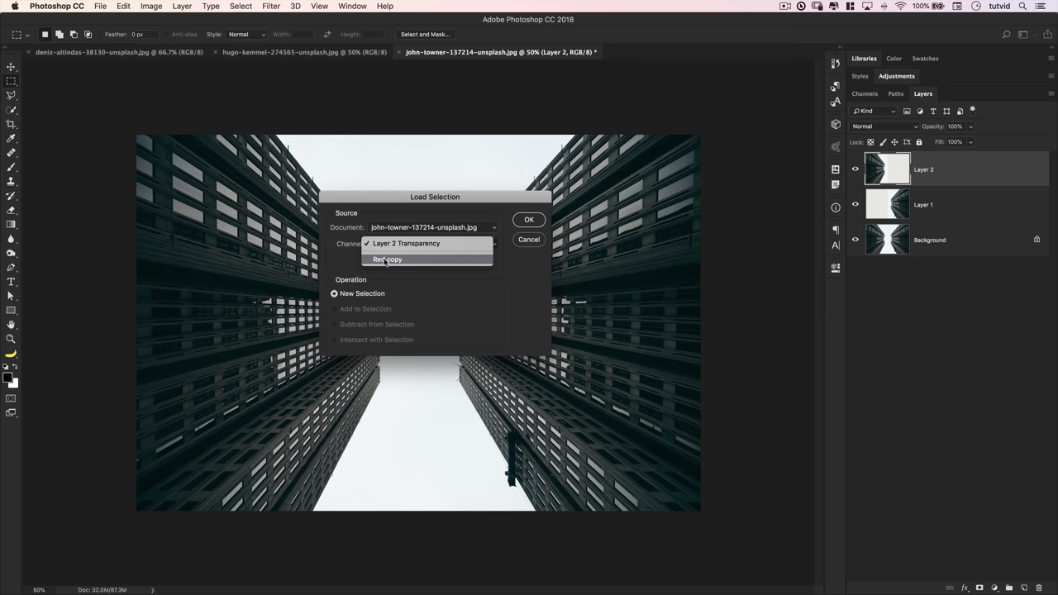
pyautogui.click(386, 260)
pyautogui.click(533, 221)
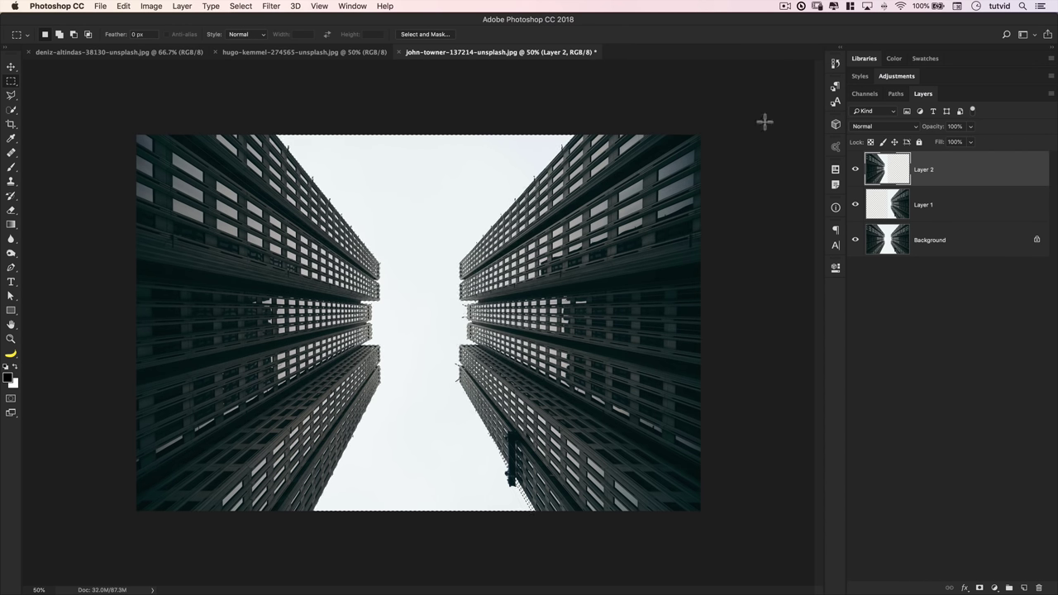
pyautogui.click(866, 93)
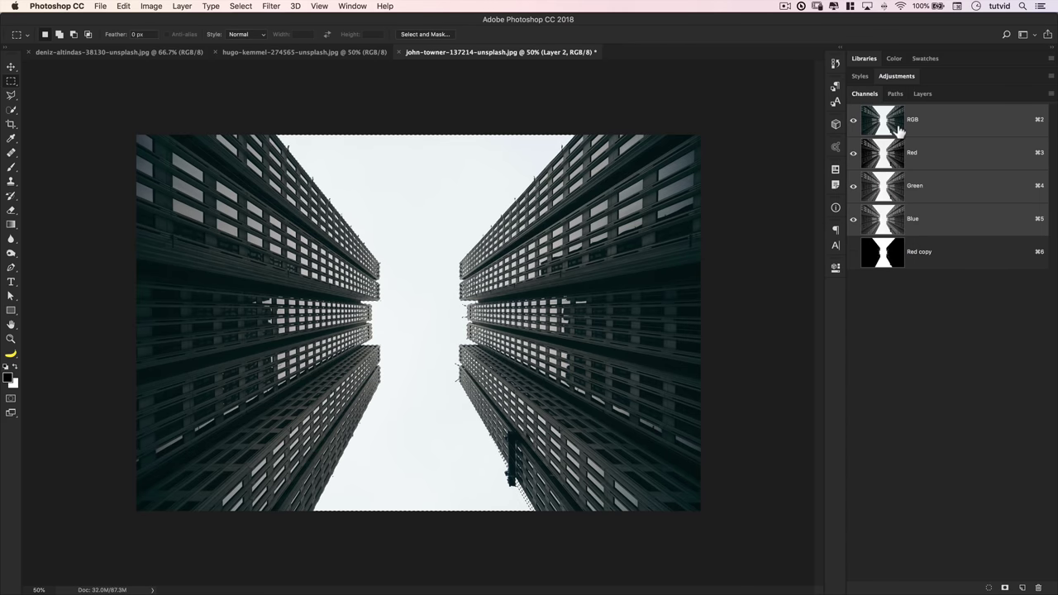
pyautogui.click(922, 93)
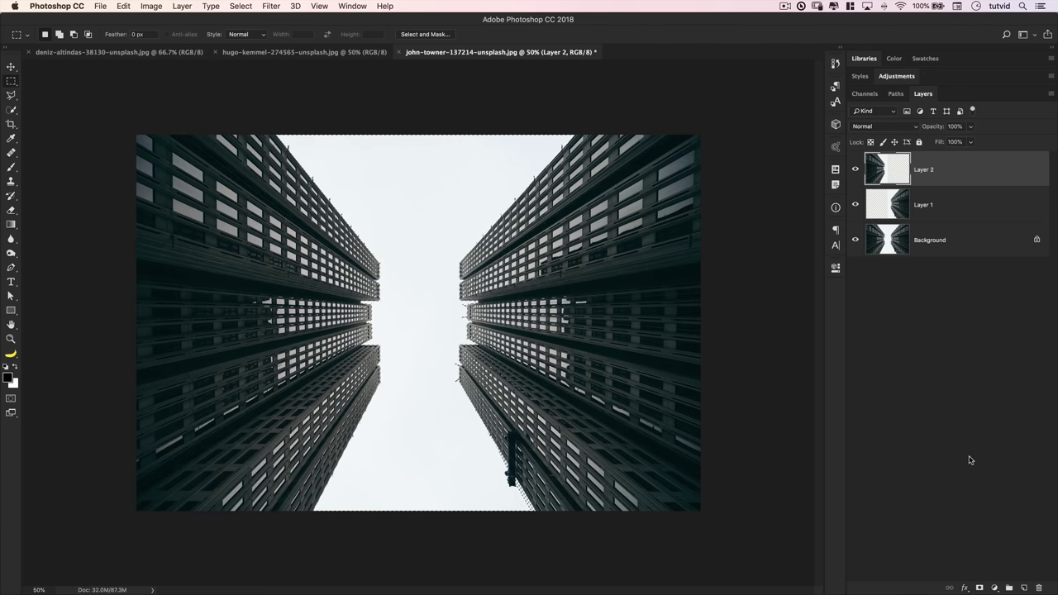
# Step: Add an inverted layer mask from the selection to Layer 2, copy it to Layer 1, and check the cutout with the Background hidden
pyautogui.keyDown('alt'); pyautogui.click(980, 588); pyautogui.keyUp('alt')
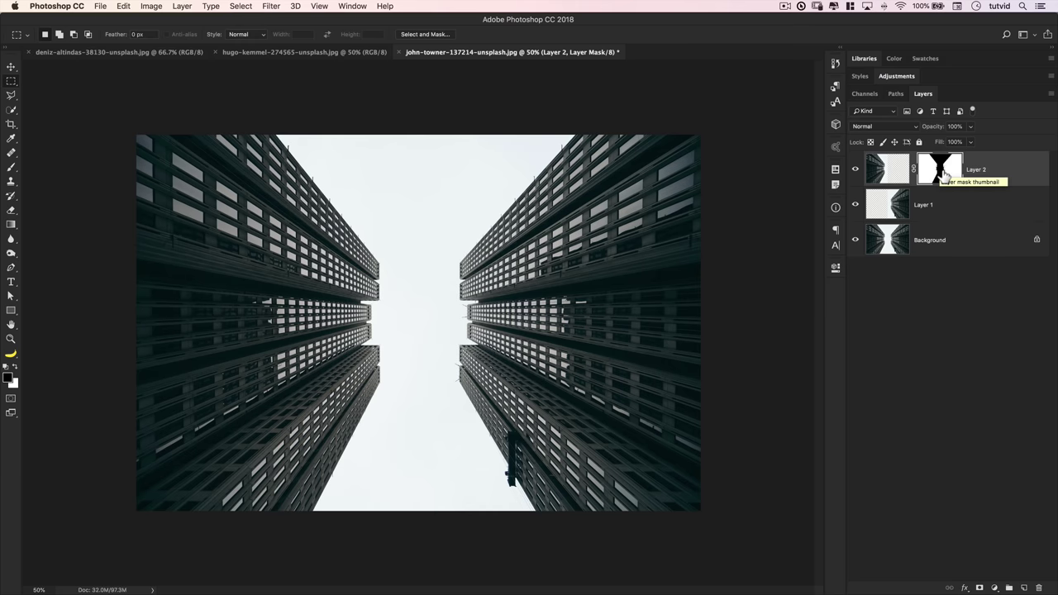
pyautogui.moveTo(945, 172); pyautogui.dragTo(938, 202)
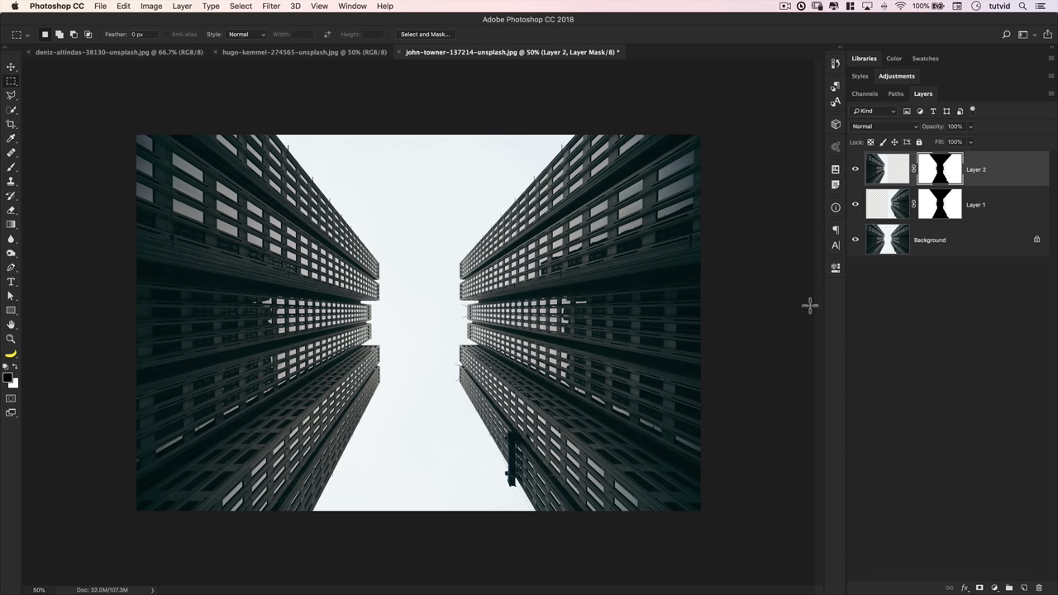
pyautogui.click(856, 240)
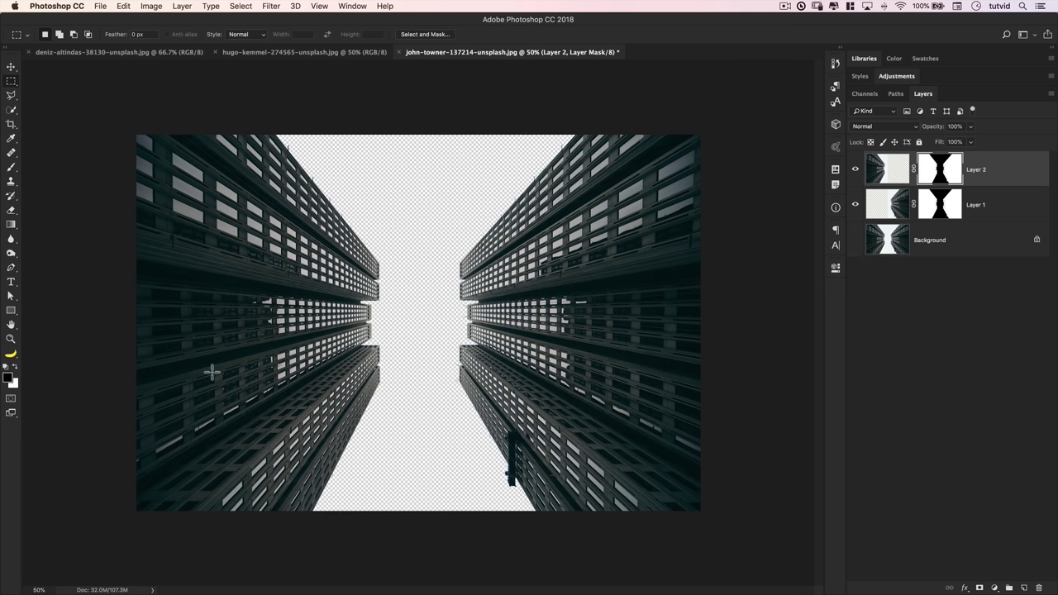
pyautogui.click(856, 241)
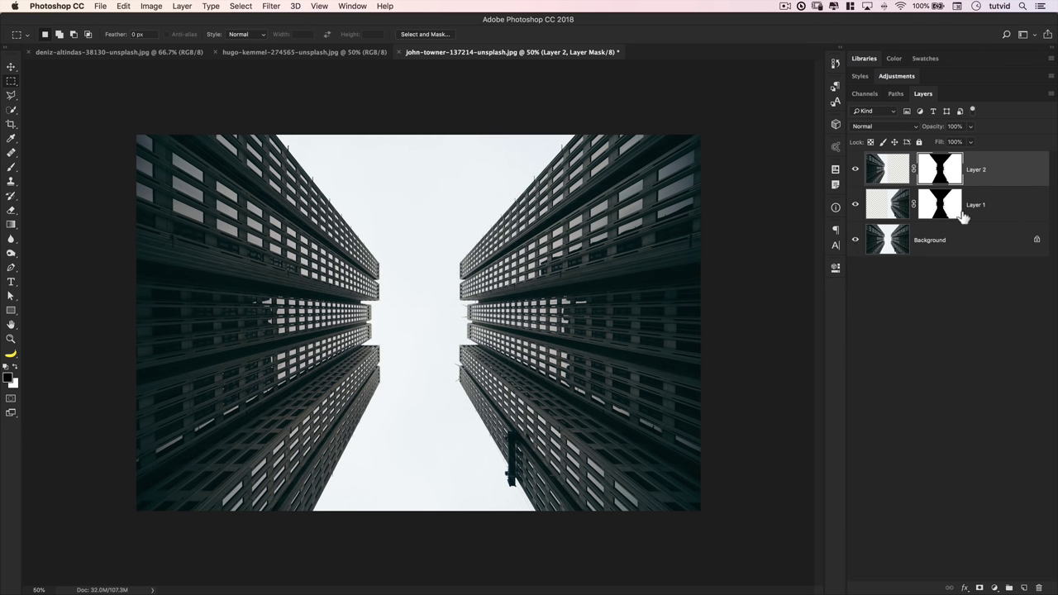
# Step: Rotate Layer 1 and Layer 2 together by -90 degrees with Free Transform
pyautogui.keyDown('shift'); pyautogui.click(1008, 209); pyautogui.keyUp('shift')
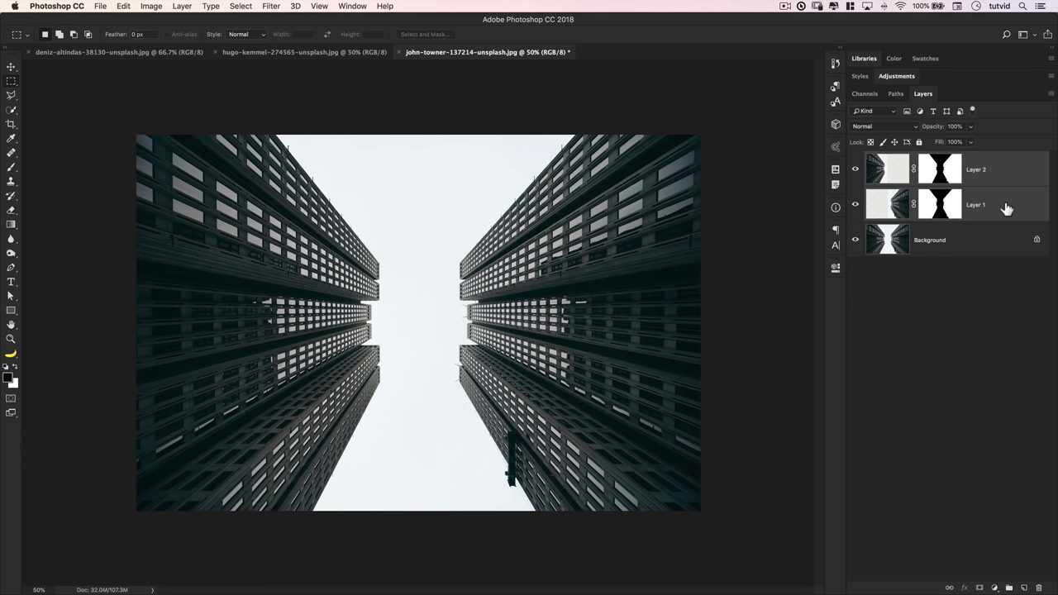
pyautogui.click(126, 7)
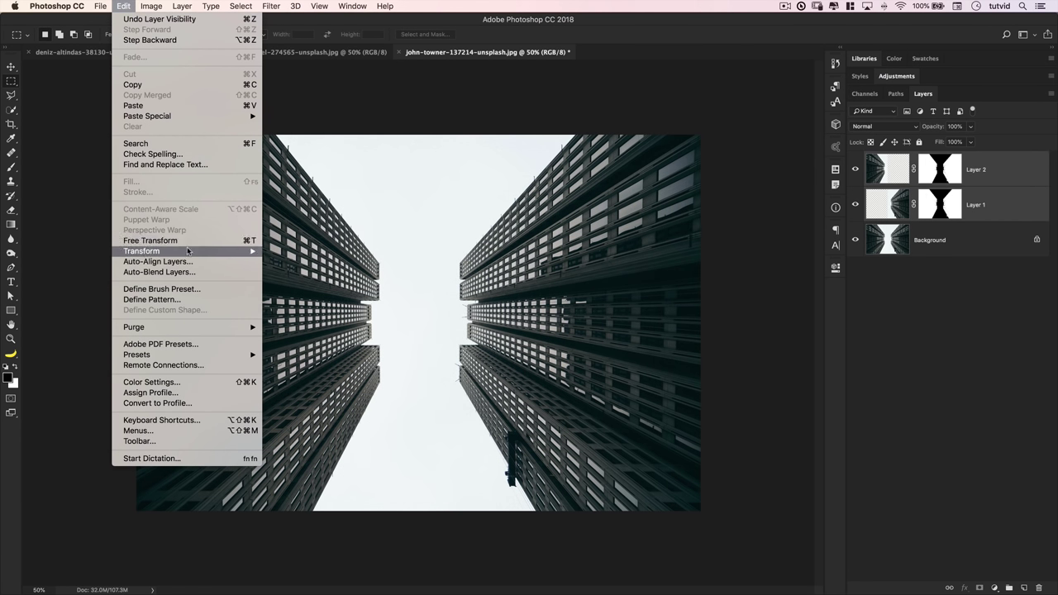
pyautogui.click(193, 240)
pyautogui.press('super+minus')
pyautogui.press('super+minus')
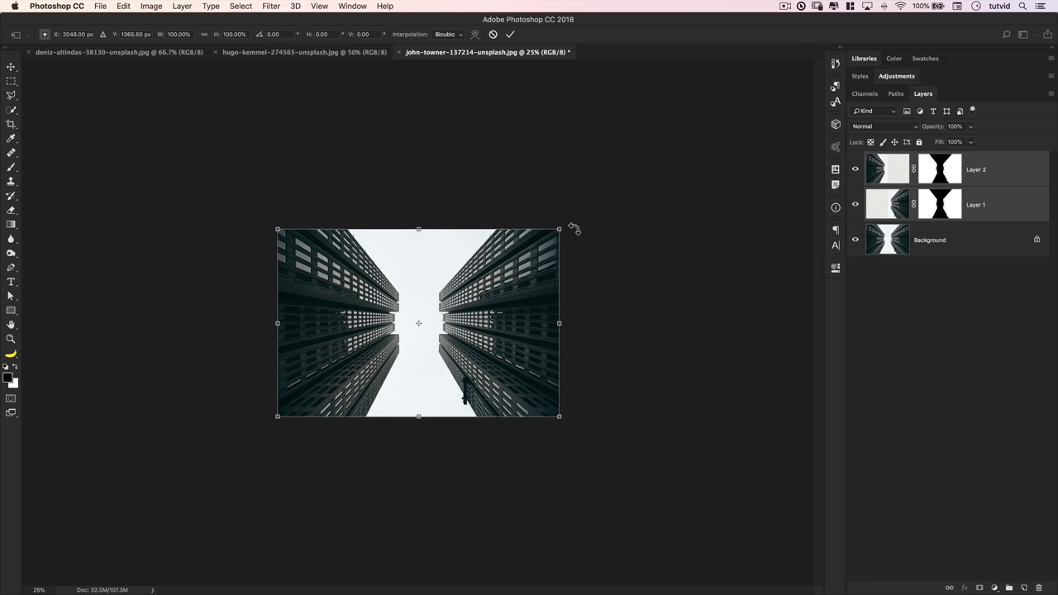
pyautogui.moveTo(573, 227); pyautogui.dragTo(320, 173)
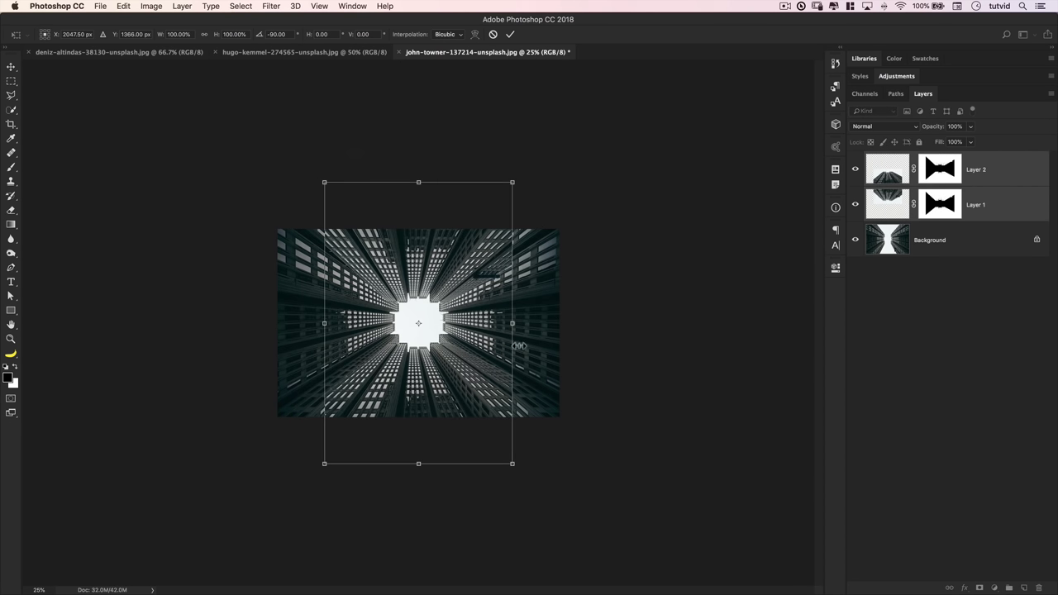
pyautogui.press('Return')
# Step: Move Layer 2 beneath Layer 1 in the layer stack, keeping it above the Background
pyautogui.press('z')
pyautogui.click(421, 364)
pyautogui.click(420, 389)
pyautogui.click(420, 394)
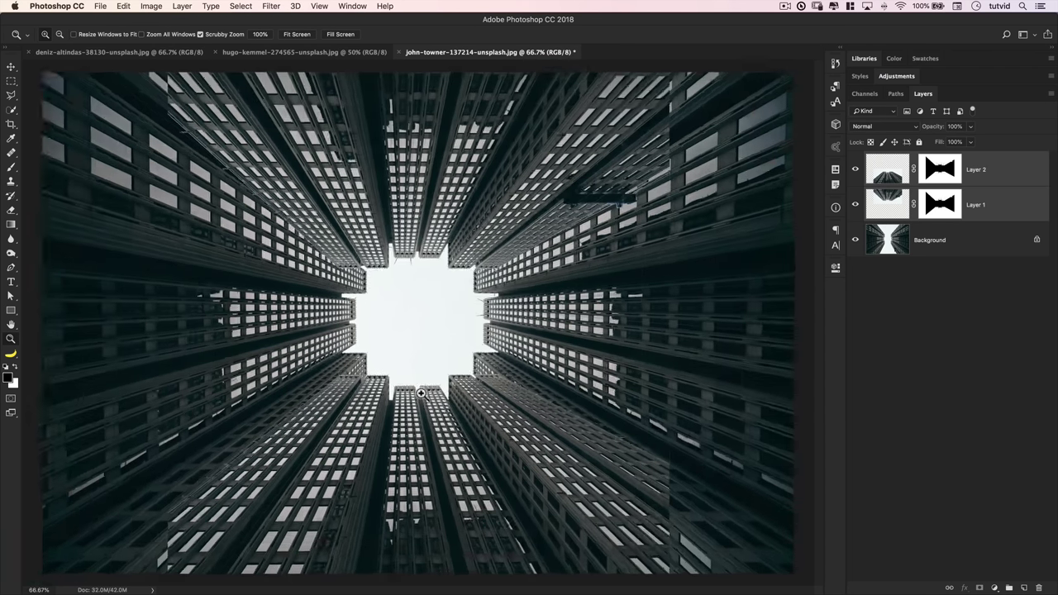
pyautogui.click(421, 394)
pyautogui.scroll(-3, 356, 397)
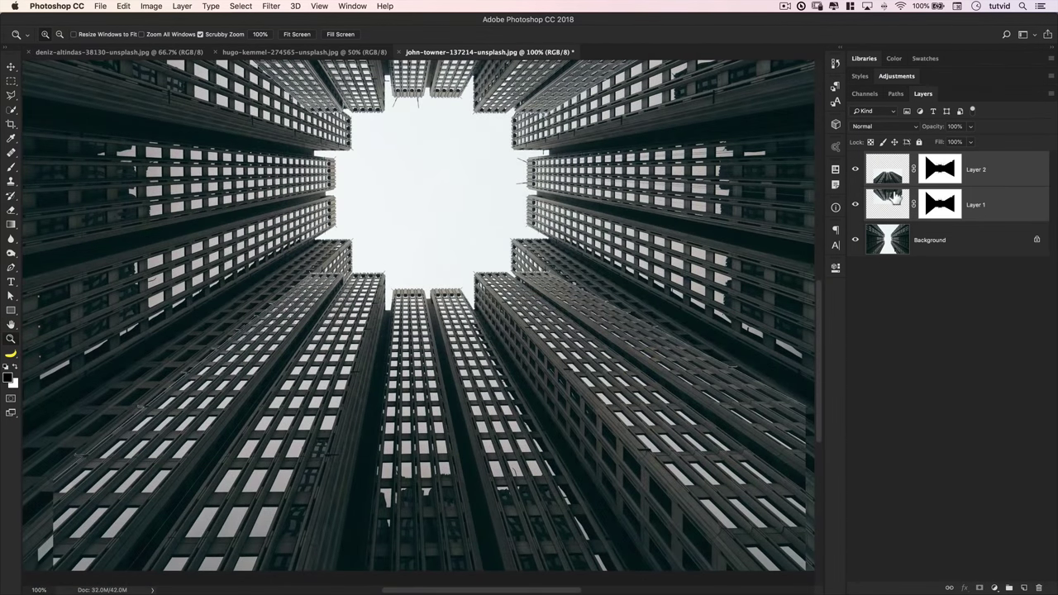
pyautogui.click(890, 171)
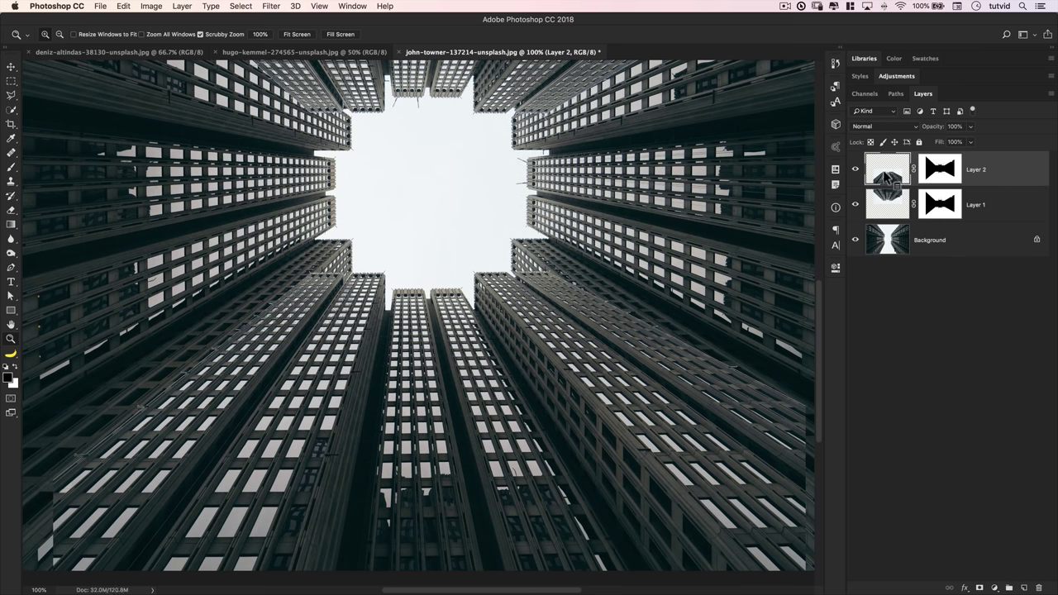
pyautogui.moveTo(887, 175); pyautogui.dragTo(893, 216)
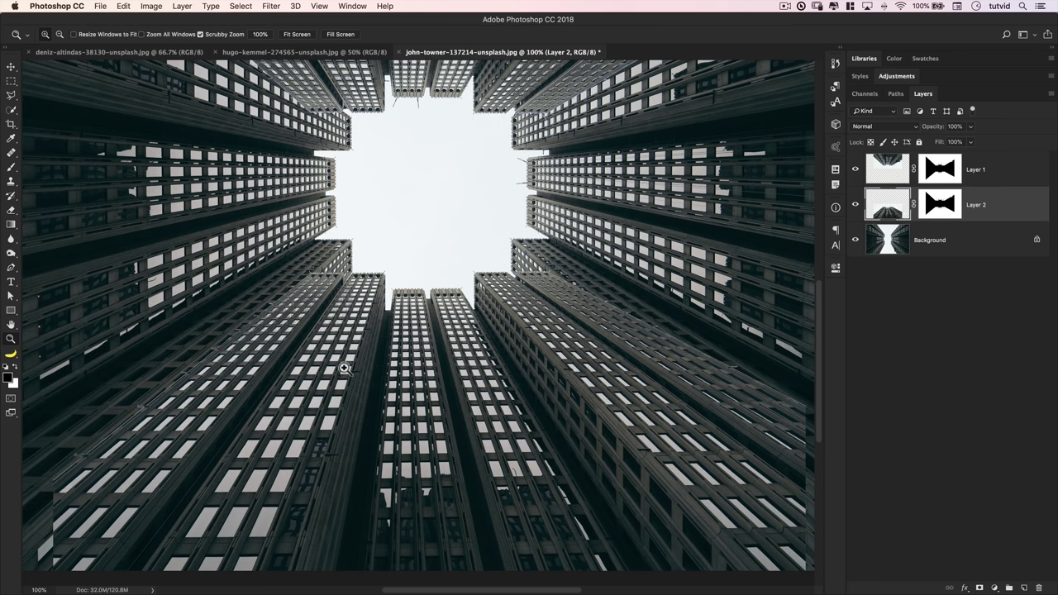
# Step: Nudge Layer 2 down and back up with the Move tool to align the lower buildings with the ones beside them
pyautogui.click(12, 67)
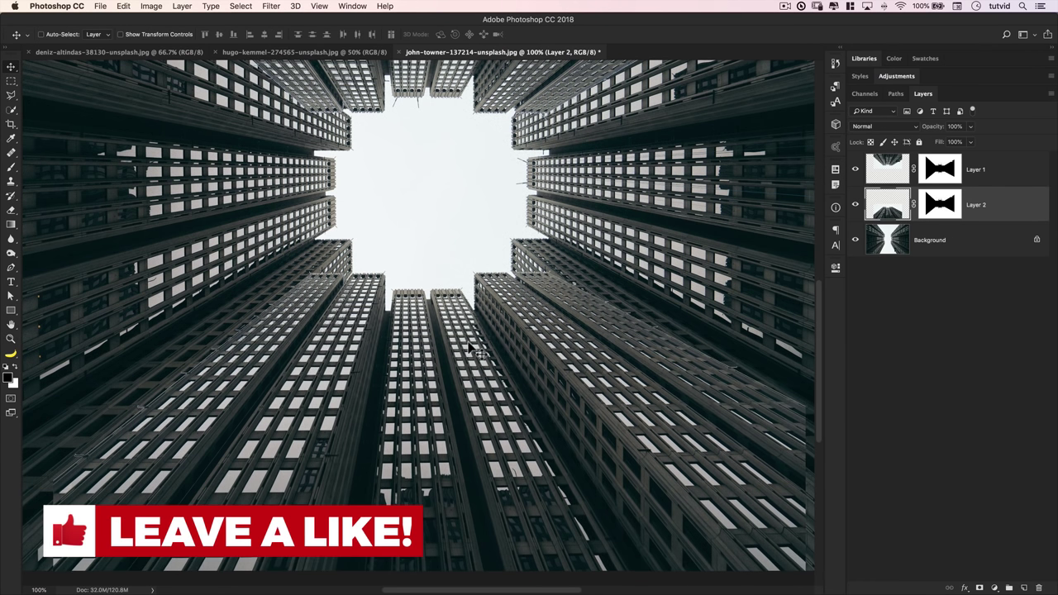
pyautogui.press('Down')
pyautogui.press('Down')
pyautogui.press('Down')
pyautogui.press('Down')
pyautogui.press('Down')
pyautogui.press('Down')
pyautogui.press('Down')
pyautogui.press('Down')
pyautogui.press('Down')
pyautogui.press('Down')
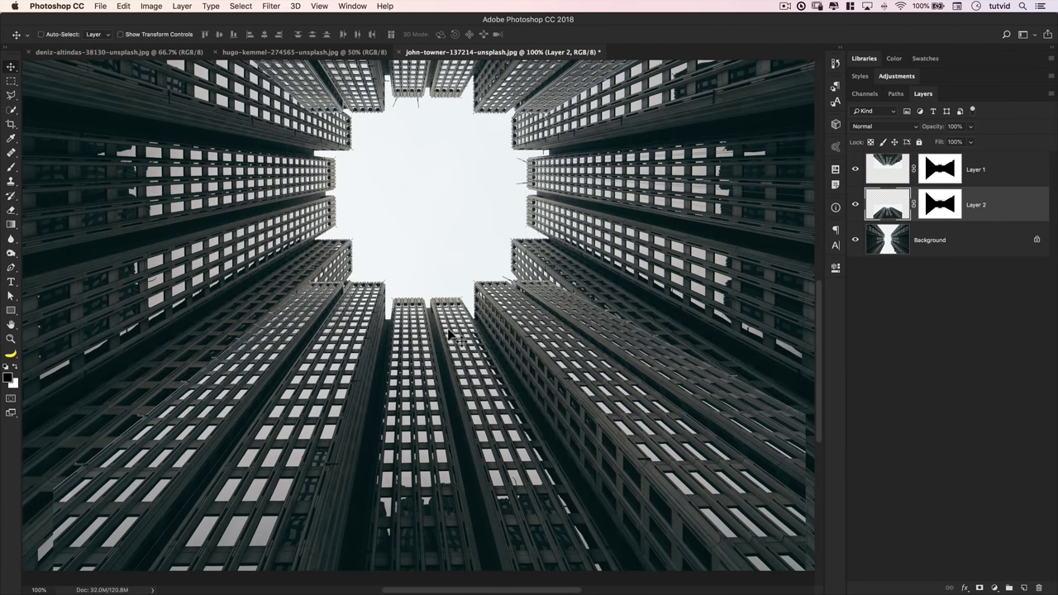
pyautogui.press('Down')
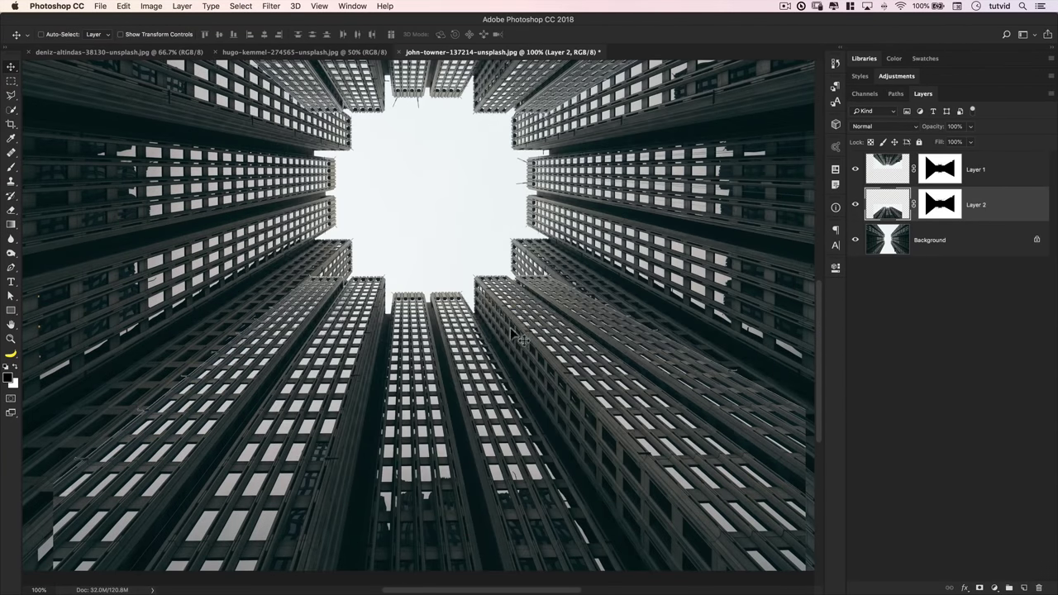
pyautogui.press('Up')
pyautogui.press('Up')
pyautogui.press('Up')
pyautogui.press('Up')
pyautogui.press('Up')
pyautogui.press('Up')
pyautogui.press('Up')
pyautogui.press('Up')
# Step: Widen Layer 2 to about 104.76% with Free Transform and adjust its horizontal position over the lower buildings
pyautogui.press('super+t')
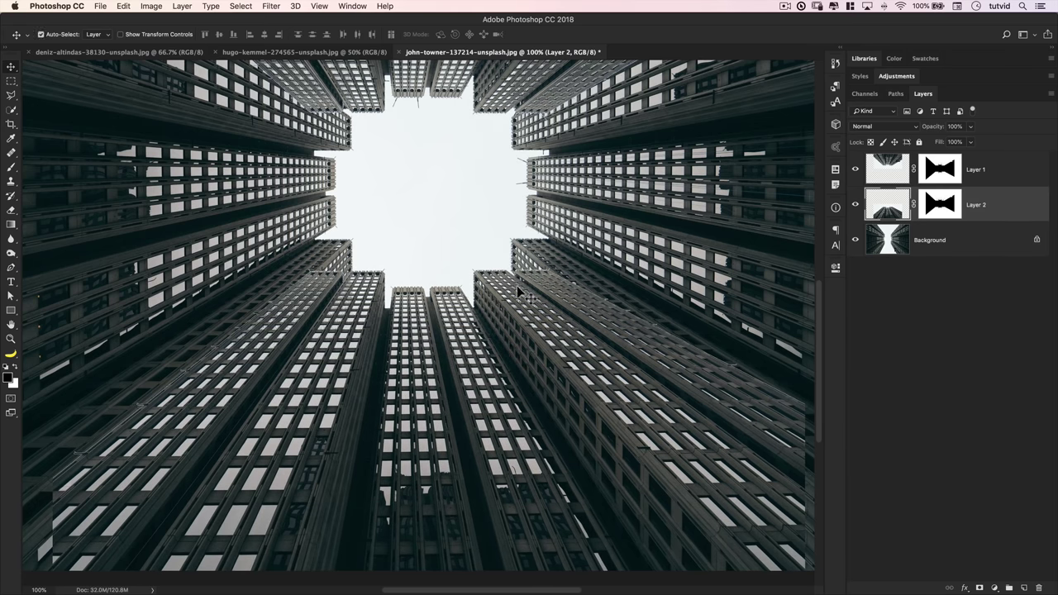
pyautogui.press('super+minus')
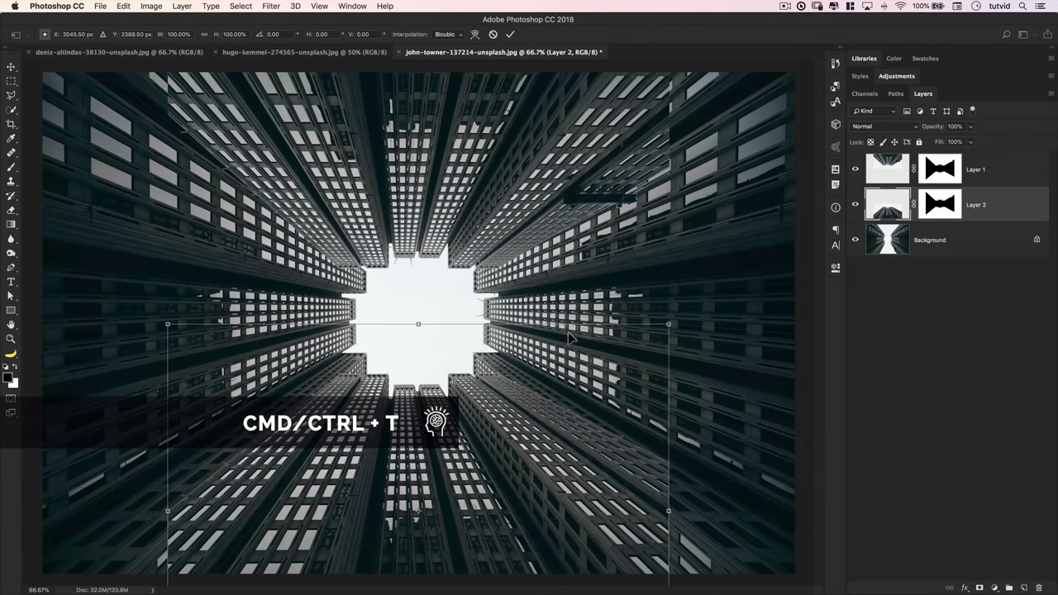
pyautogui.moveTo(669, 512); pyautogui.dragTo(686, 519)
pyautogui.hotkey('shift', 'Left')
pyautogui.press('Left')
pyautogui.press('Left')
pyautogui.press('Left')
pyautogui.press('Left')
pyautogui.press('Left')
pyautogui.press('Left')
pyautogui.press('Left')
pyautogui.press('Left')
pyautogui.press('Left')
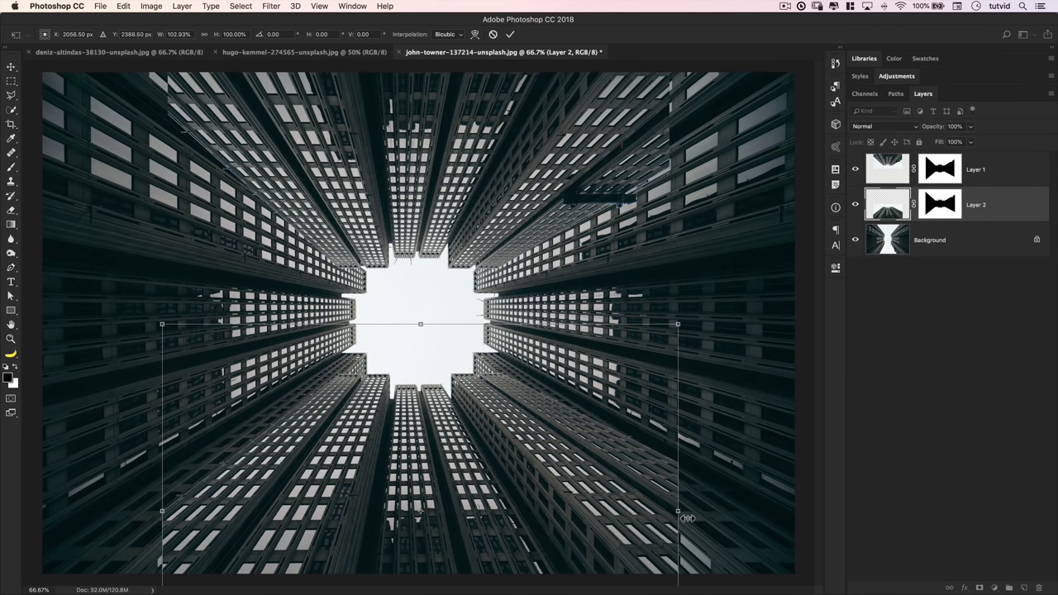
pyautogui.moveTo(680, 513); pyautogui.dragTo(684, 514)
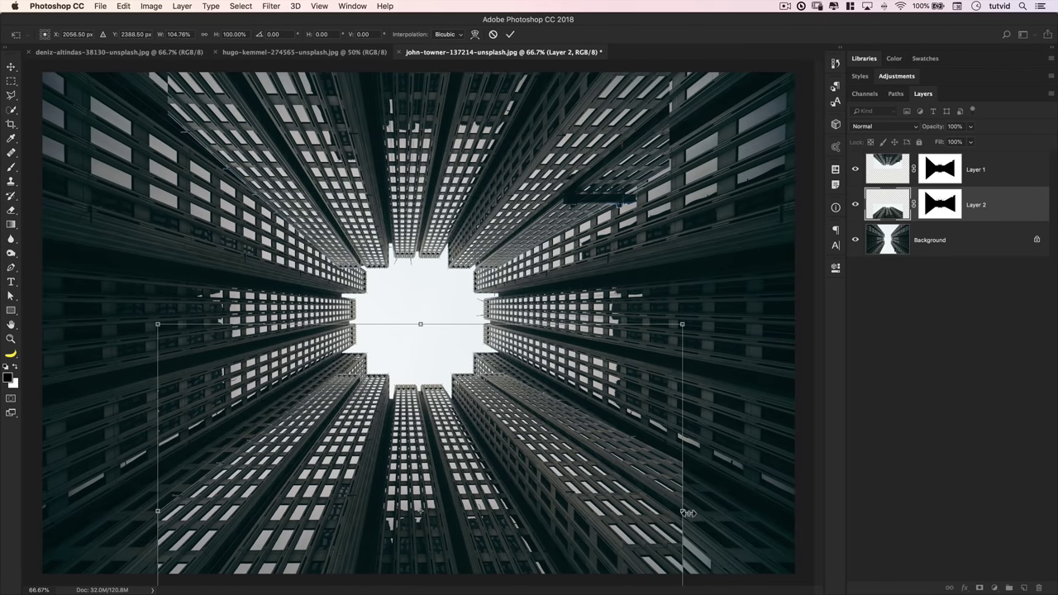
pyautogui.press('Return')
# Step: Free Transform Layer 1, shifting the upper buildings upward and widening them evenly on both sides
pyautogui.hotkey('alt', ']')
pyautogui.press('super+t')
pyautogui.moveTo(422, 220); pyautogui.dragTo(416, 220)
pyautogui.moveTo(672, 142); pyautogui.dragTo(716, 158)
pyautogui.press('Return')
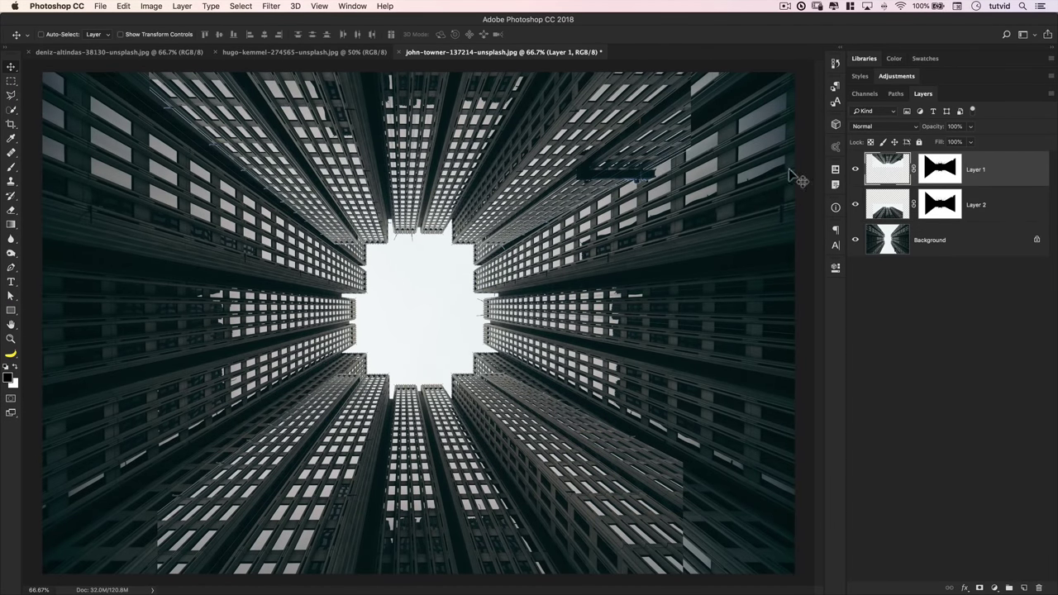
# Step: Merge Layer 1 and Layer 2 into one layer and unlock the Background layer
pyautogui.click(964, 248)
pyautogui.click(981, 208)
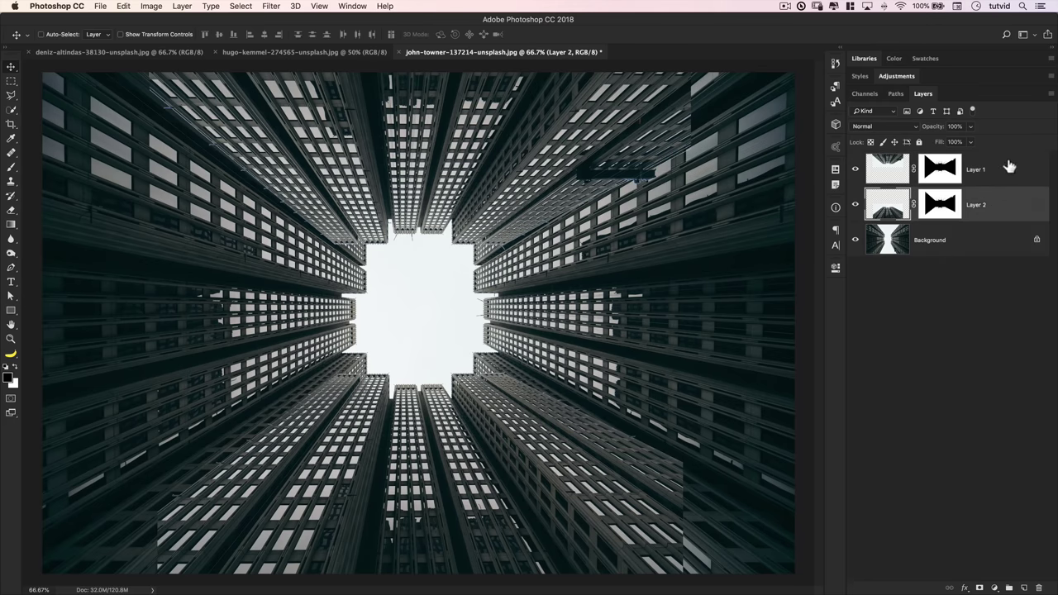
pyautogui.keyDown('shift'); pyautogui.click(1004, 167); pyautogui.keyUp('shift')
pyautogui.press('super+e')
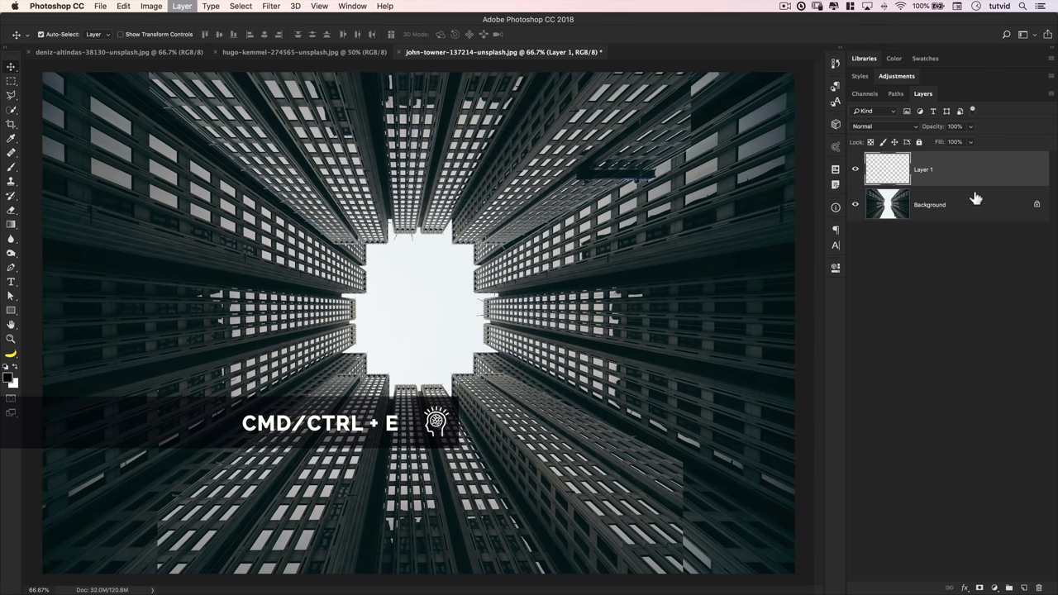
pyautogui.click(956, 205)
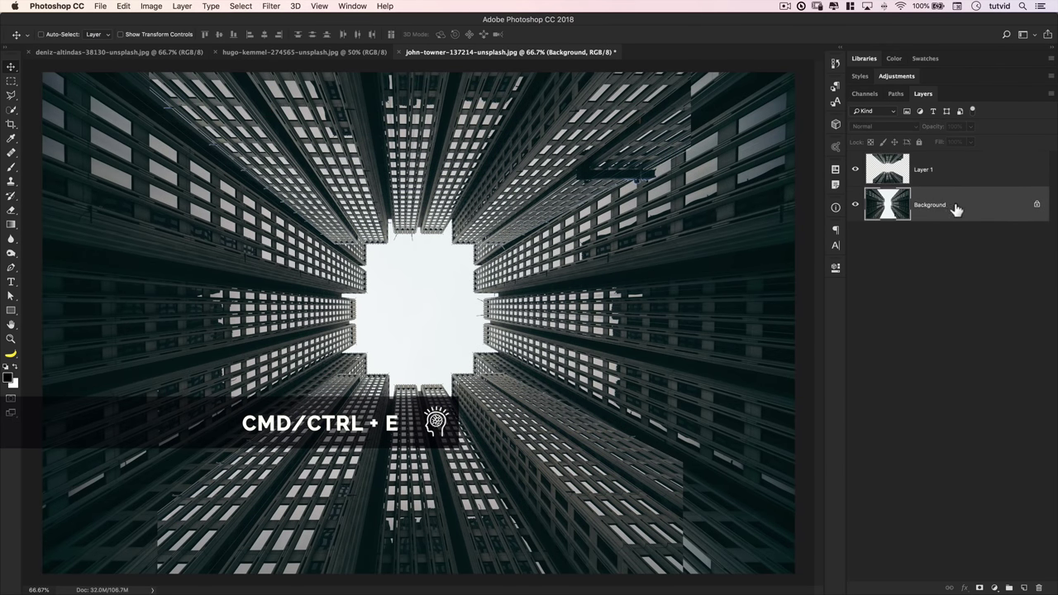
pyautogui.click(1037, 205)
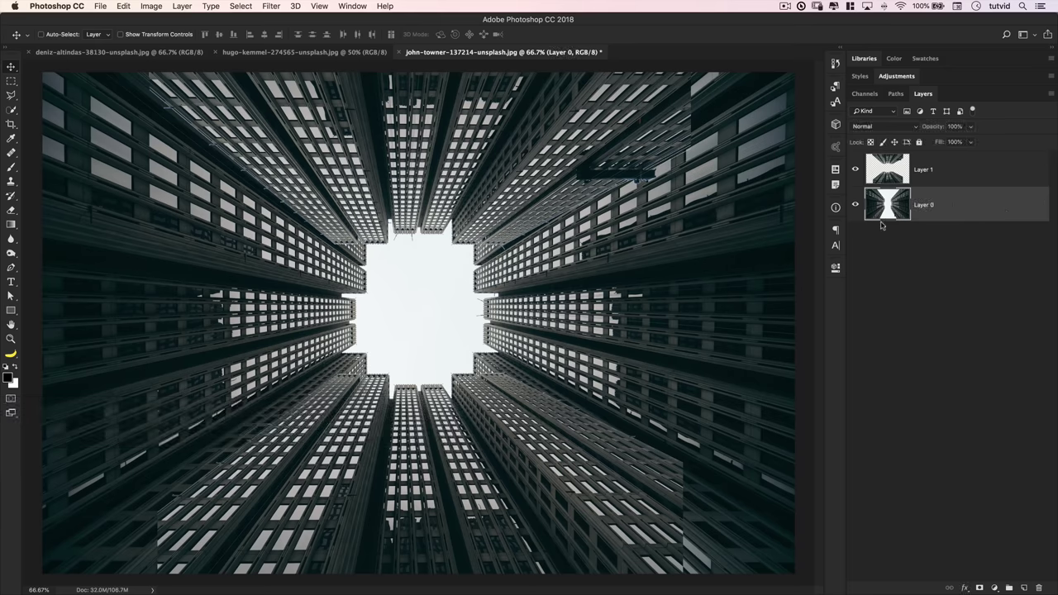
# Step: Load the Red copy channel as a selection and use it to add an inverted layer mask hiding Layer 0's sky
pyautogui.click(865, 94)
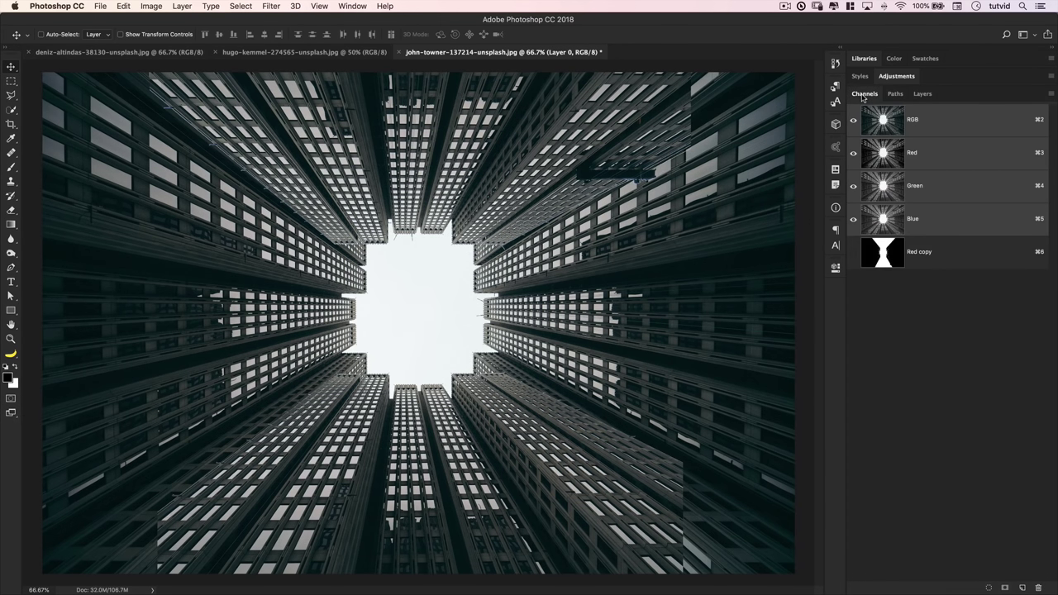
pyautogui.keyDown('ctrl'); pyautogui.click(882, 253); pyautogui.keyUp('ctrl')
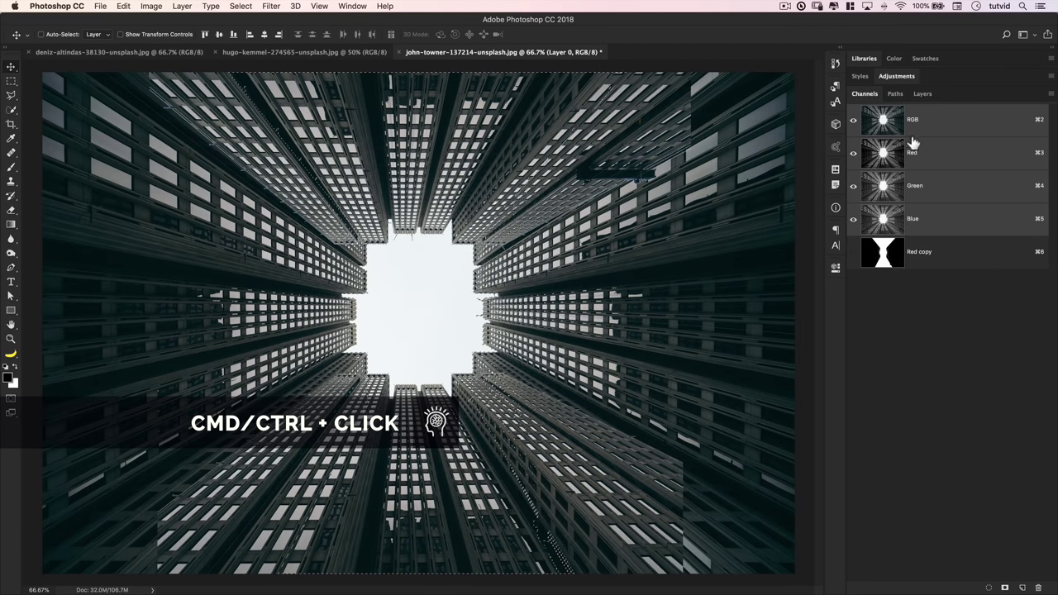
pyautogui.click(923, 93)
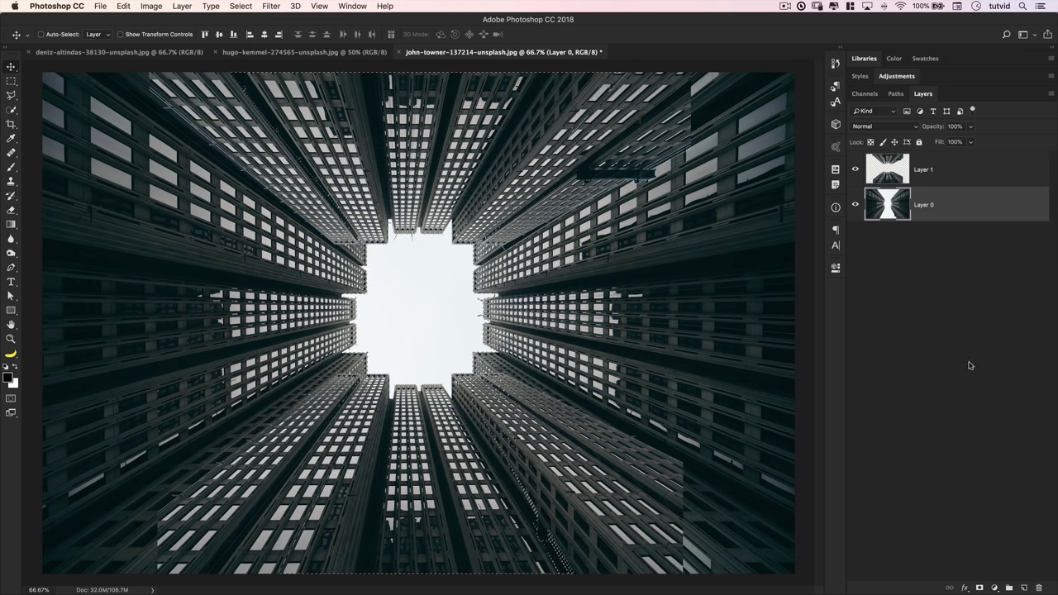
pyautogui.click(981, 588)
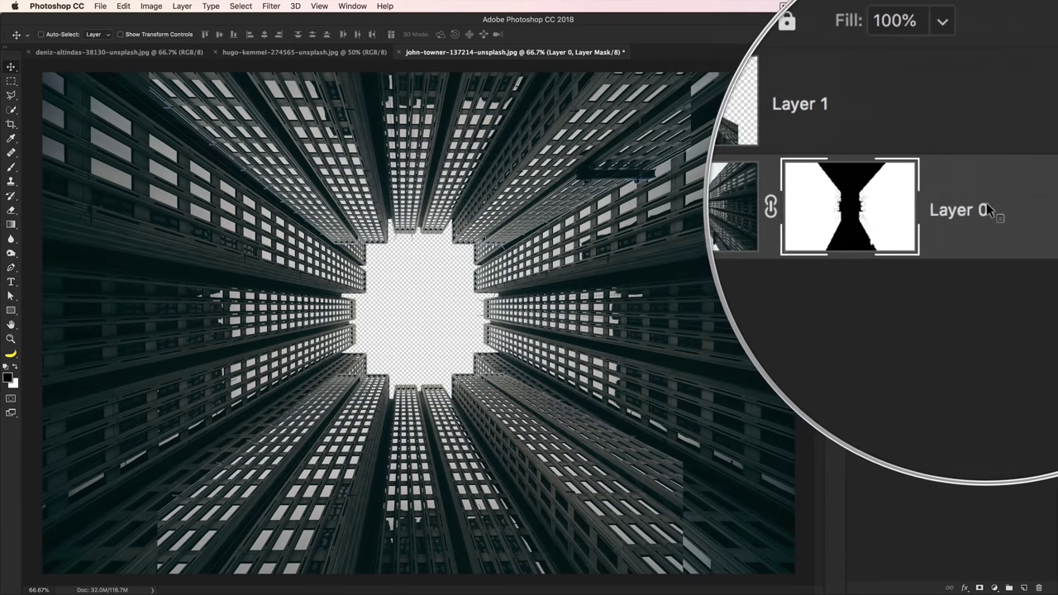
# Step: Create a new layer beneath Layer 0 and name it GradSkyBase
pyautogui.keyDown('super'); pyautogui.click(1025, 588); pyautogui.keyUp('super')
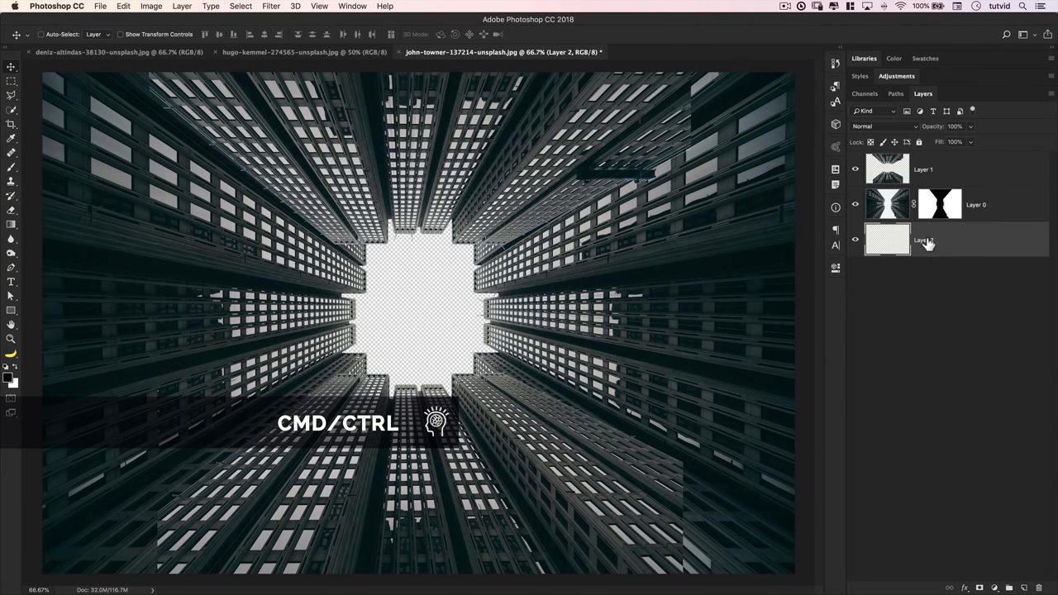
pyautogui.write('radSkyBase')
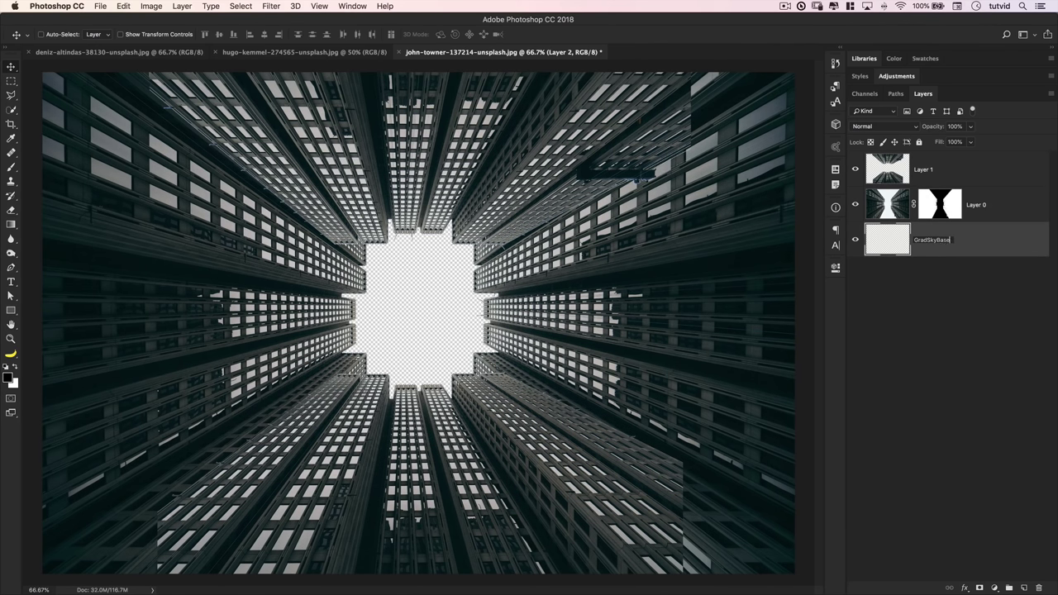
pyautogui.press('Return')
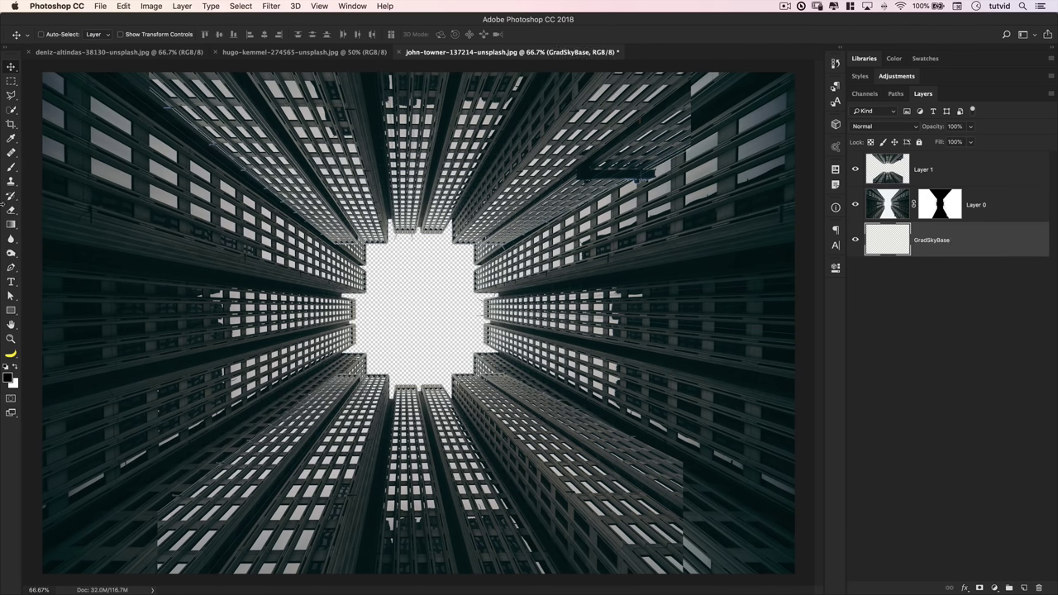
# Step: Fill GradSkyBase with a linear Black, White gradient through the sky opening, black at the bottom and white at the top
pyautogui.click(10, 224)
pyautogui.click(65, 34)
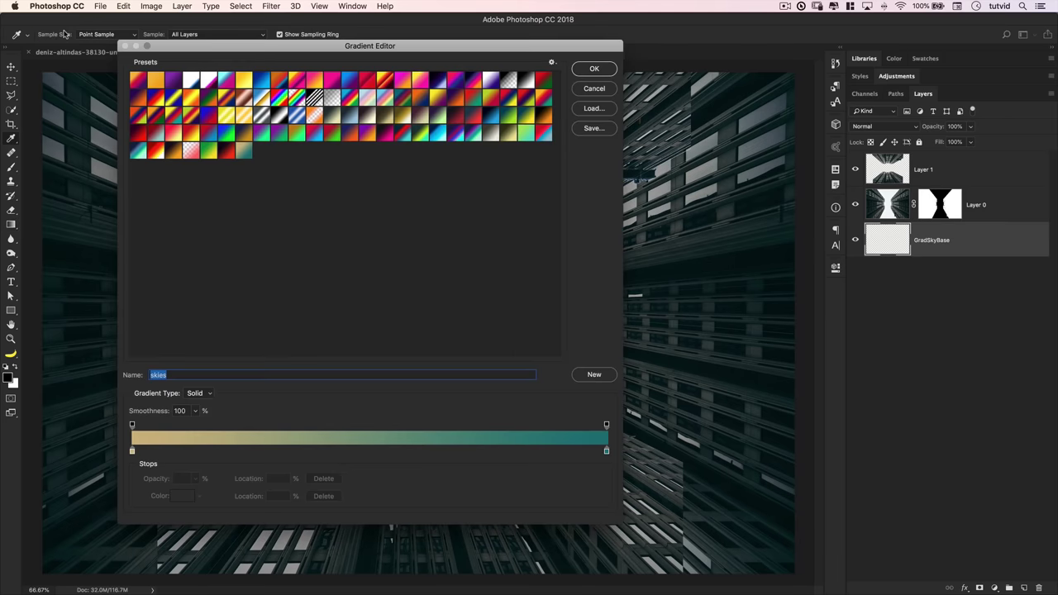
pyautogui.click(526, 82)
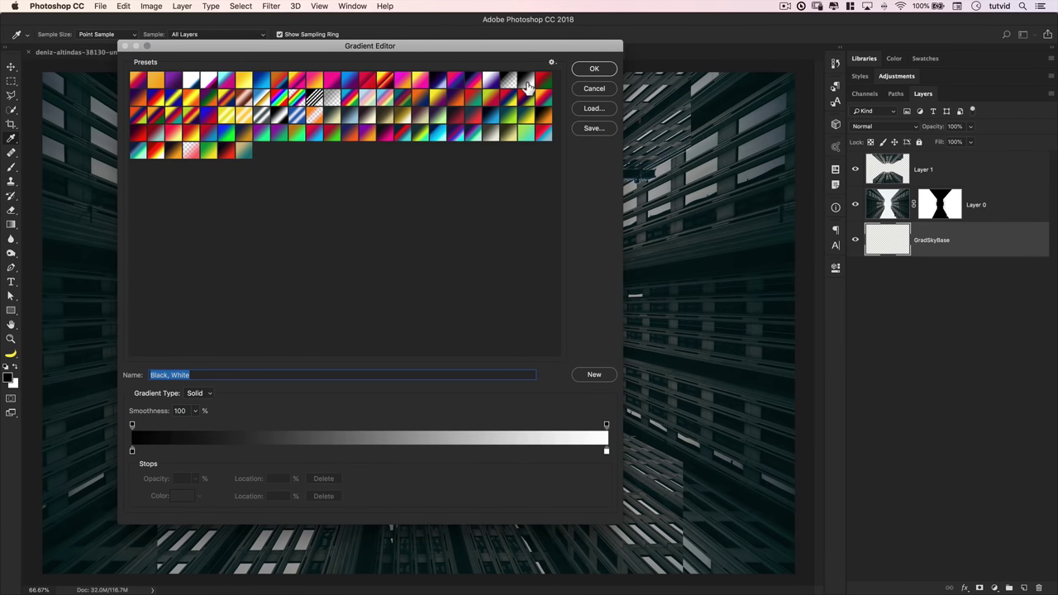
pyautogui.click(596, 70)
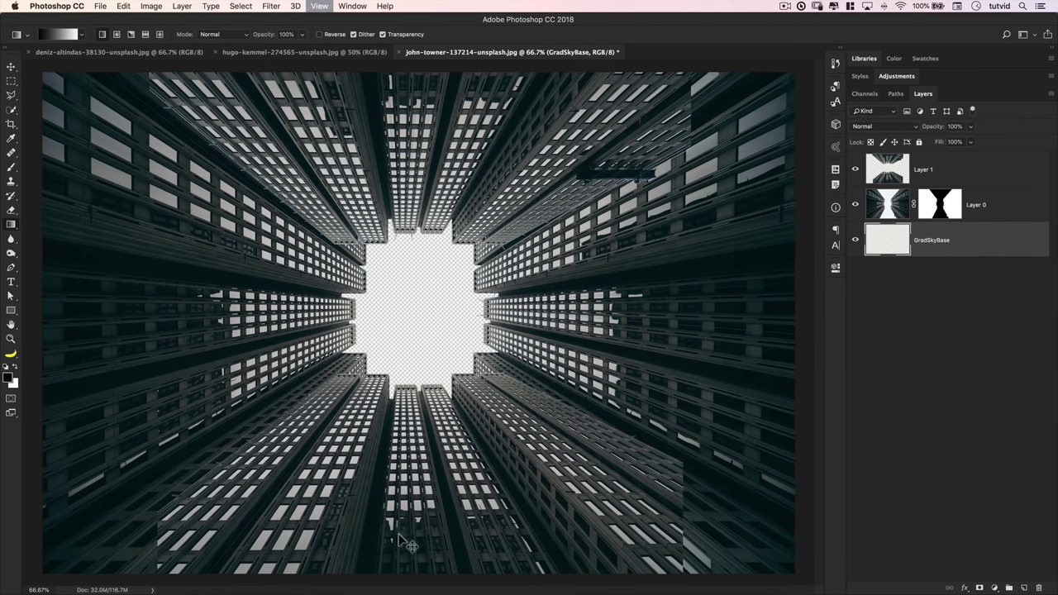
pyautogui.press('super+minus')
pyautogui.press('super+minus')
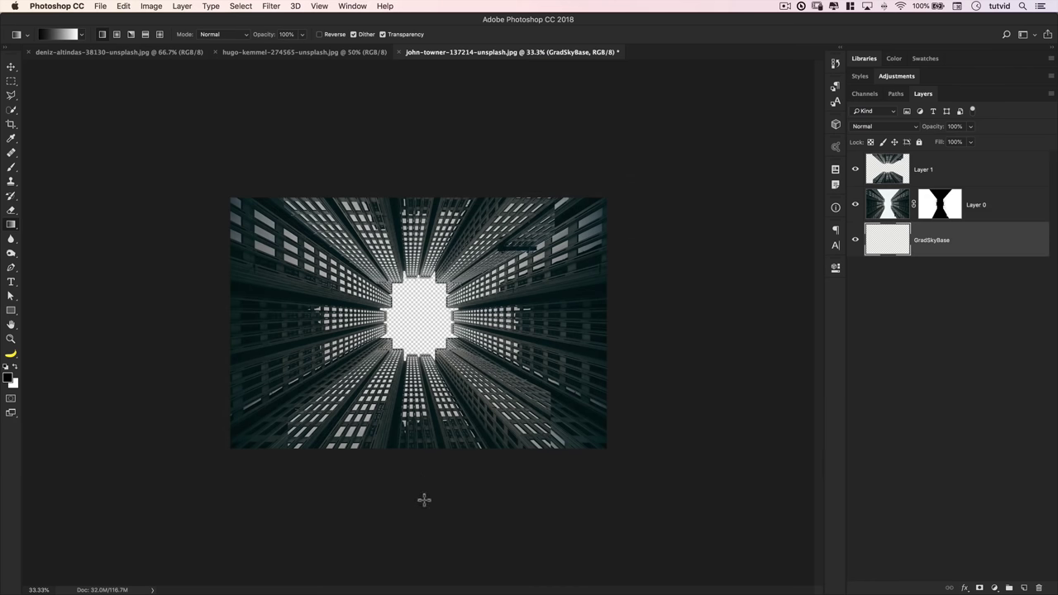
pyautogui.moveTo(437, 332); pyautogui.dragTo(422, 279)
pyautogui.press('super+plus')
pyautogui.press('super+plus')
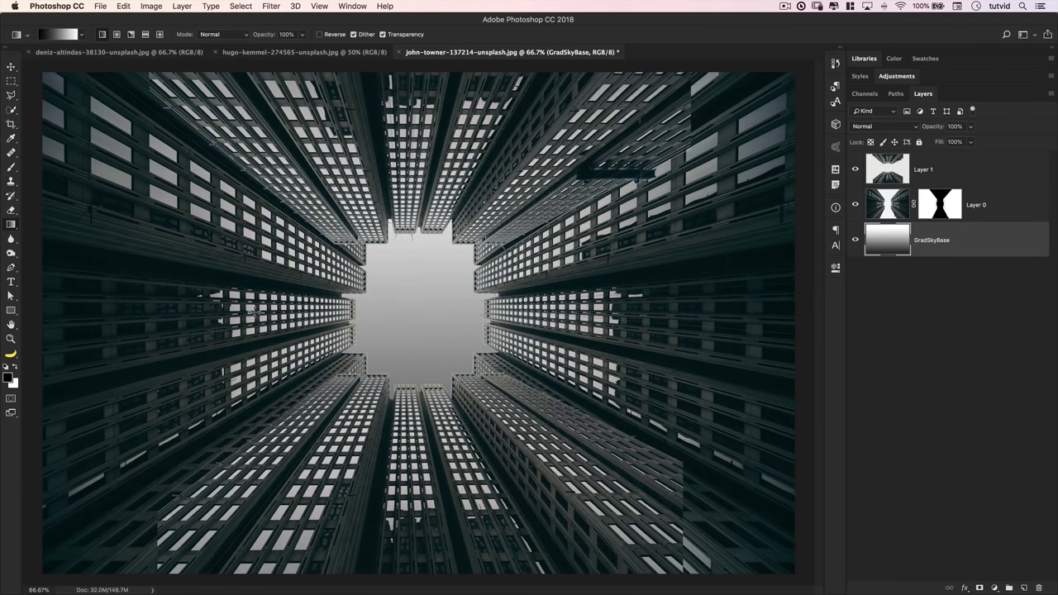
# Step: Load Layer 0's mask as a selection, activate Layer 1, and toggle that layer's visibility to compare the buildings
pyautogui.keyDown('super'); pyautogui.click(942, 209); pyautogui.keyUp('super')
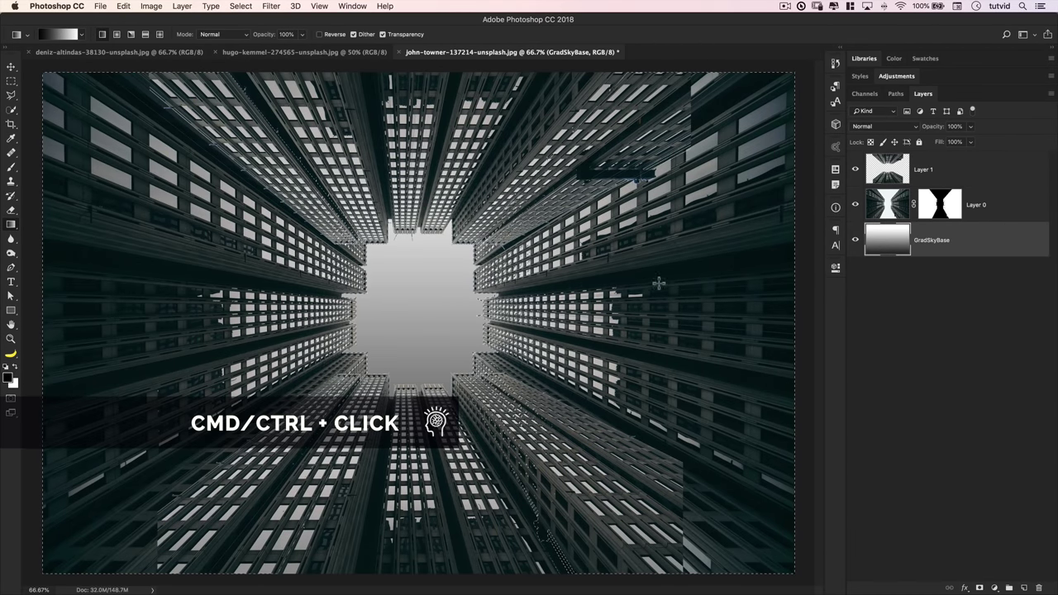
pyautogui.click(879, 167)
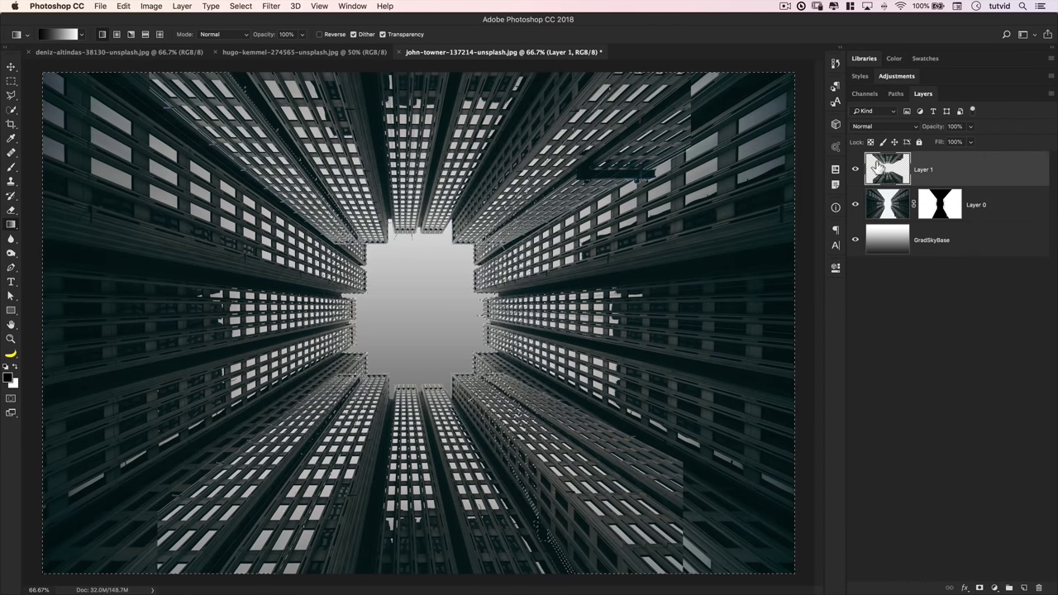
pyautogui.click(856, 170)
pyautogui.click(857, 169)
pyautogui.click(858, 171)
pyautogui.click(857, 169)
pyautogui.click(856, 169)
pyautogui.click(856, 169)
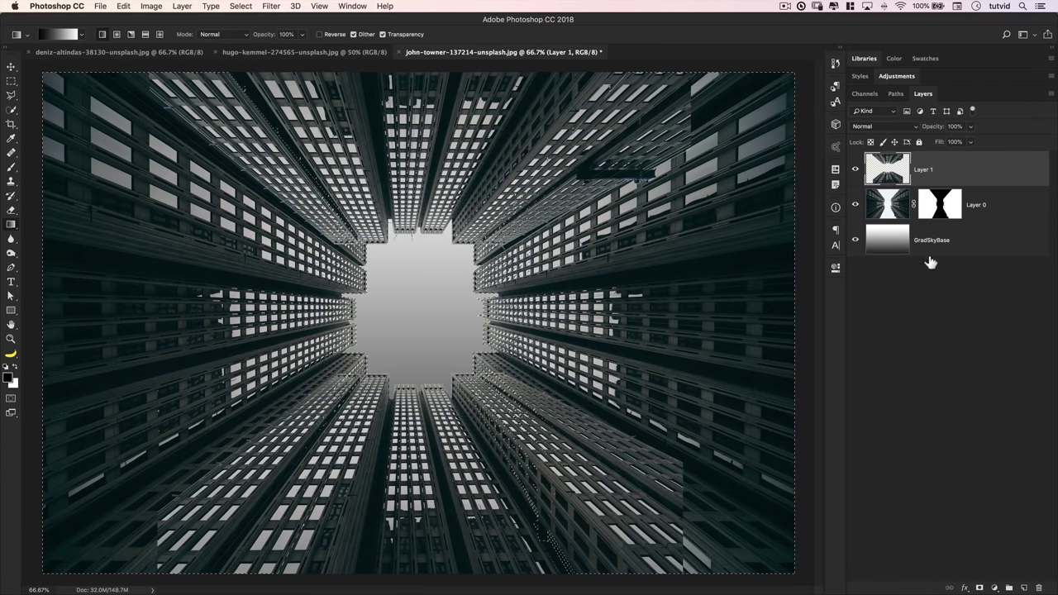
# Step: Add an inverted layer mask to Layer 1, fill the mask with white over the broken lower-right tower using a lasso selection, and deselect
pyautogui.keyDown('alt'); pyautogui.click(980, 588); pyautogui.keyUp('alt')
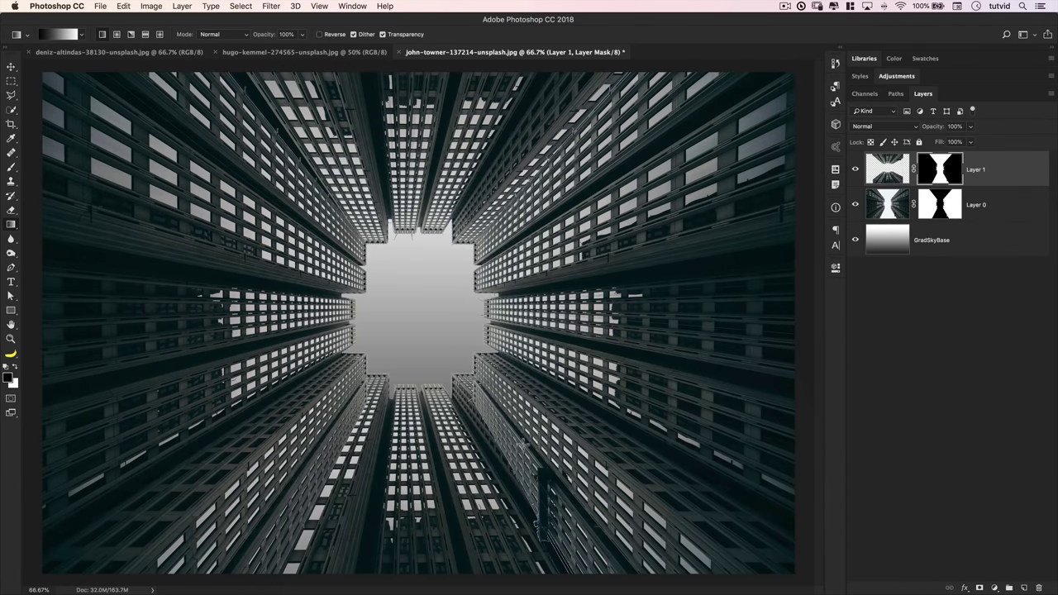
pyautogui.click(9, 96)
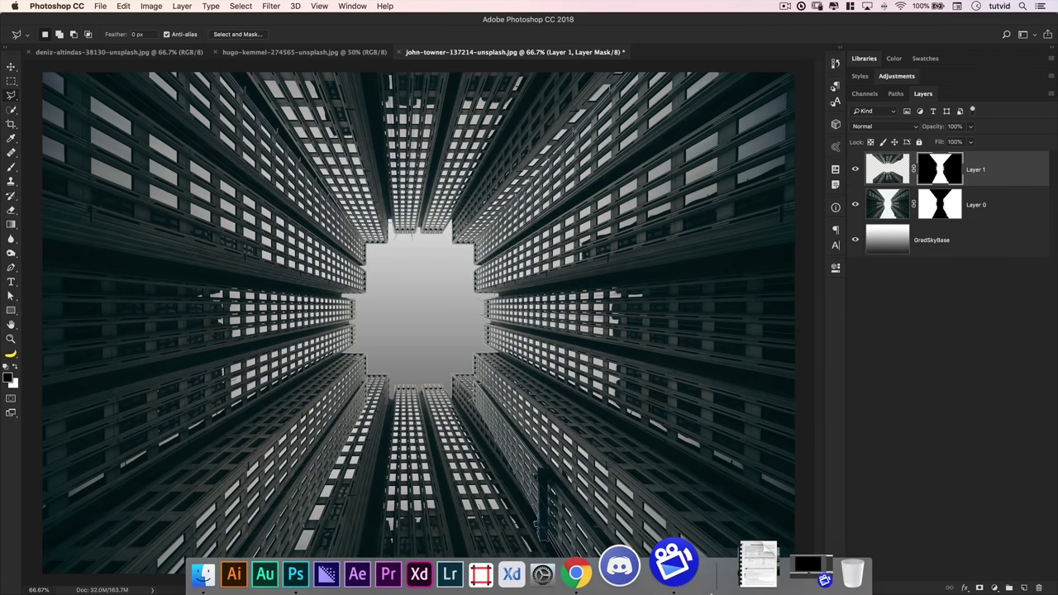
pyautogui.keyDown('alt'); pyautogui.keyDown('super'); pyautogui.click(675, 529); pyautogui.keyUp('super'); pyautogui.keyUp('alt')
pyautogui.moveTo(633, 544); pyautogui.dragTo(638, 543)
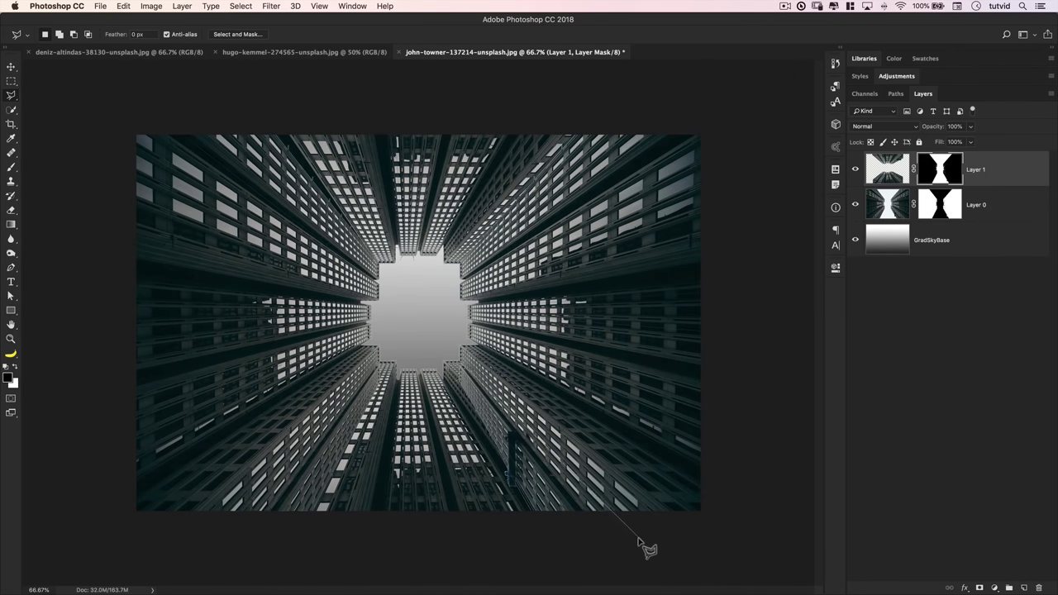
pyautogui.moveTo(638, 542)
pyautogui.mouseDown()
pyautogui.moveTo(483, 539)
pyautogui.moveTo(444, 375)
pyautogui.moveTo(455, 363)
pyautogui.moveTo(478, 376)
pyautogui.mouseUp()
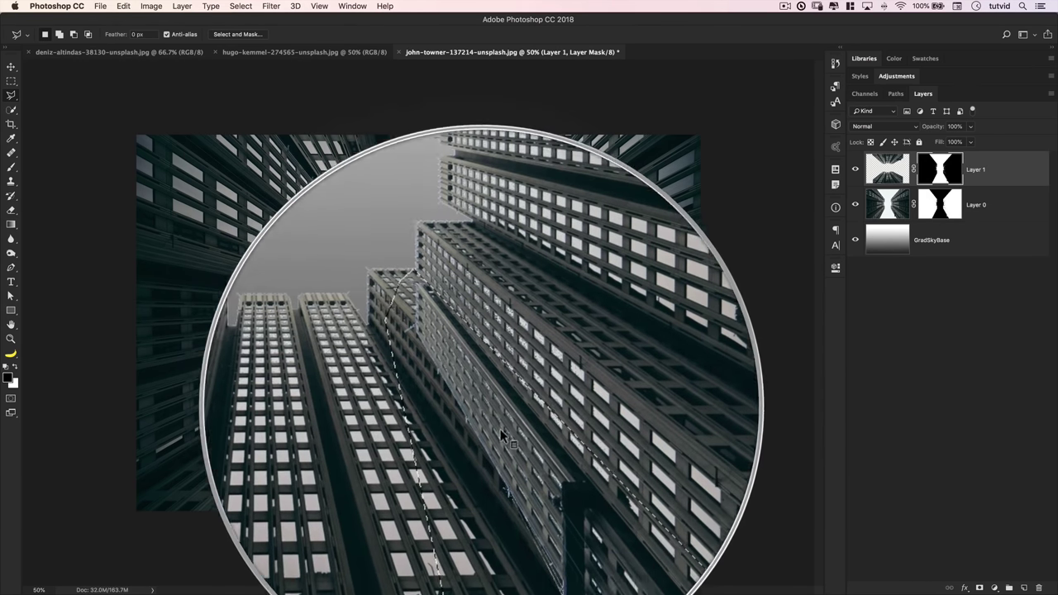
pyautogui.press('z')
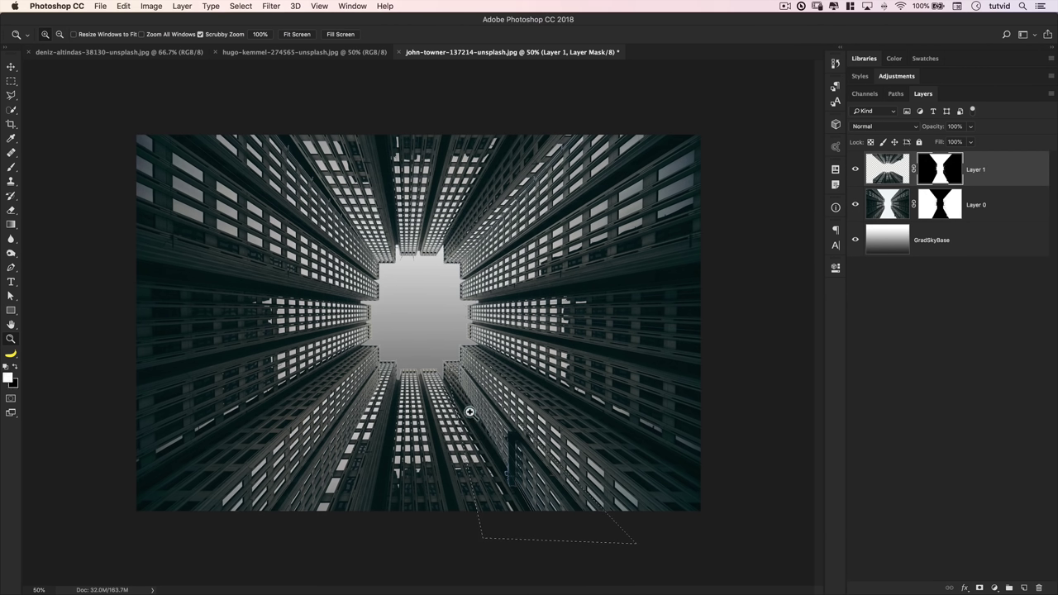
pyautogui.hotkey('alt', 'BackSpace')
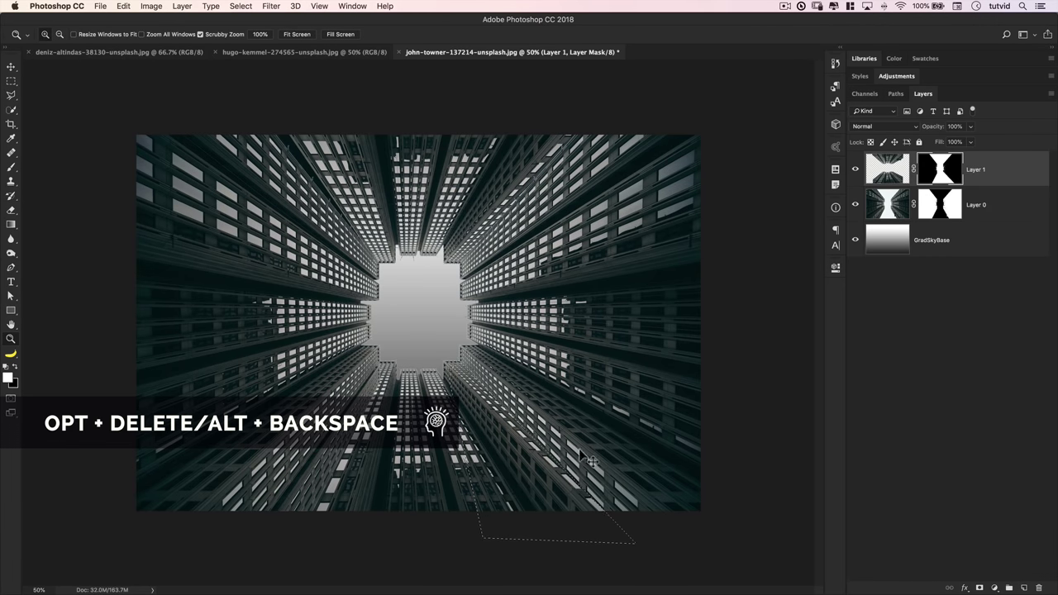
pyautogui.press('super+d')
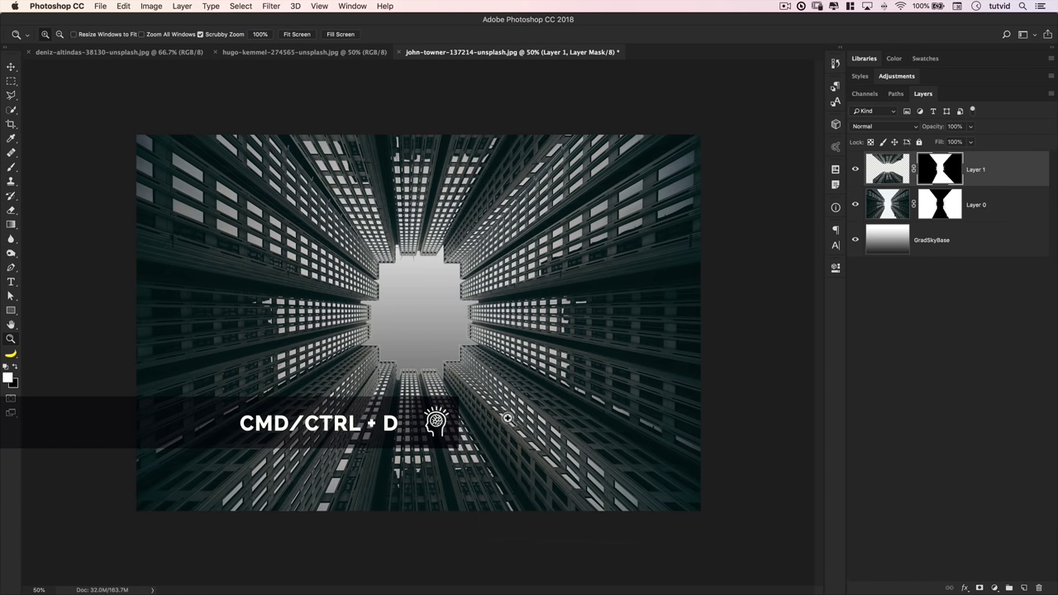
# Step: Lasso the lower-left tower, fill that area of Layer 1's mask with white, and deselect
pyautogui.press('l')
pyautogui.moveTo(382, 364)
pyautogui.mouseDown()
pyautogui.moveTo(308, 507)
pyautogui.moveTo(257, 530)
pyautogui.moveTo(354, 531)
pyautogui.moveTo(386, 389)
pyautogui.moveTo(405, 407)
pyautogui.moveTo(404, 422)
pyautogui.mouseUp()
pyautogui.press('cmd+d')
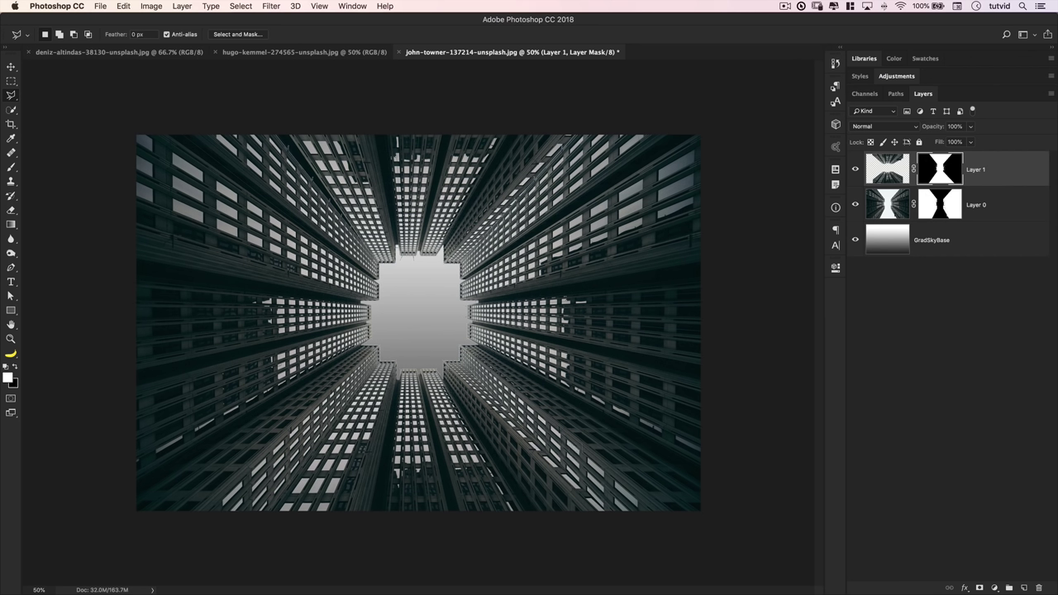
# Step: Examine the cutout edges and windows around the sky opening up close, including Layer 0's mask viewed on its own
pyautogui.press('z')
pyautogui.click(420, 377)
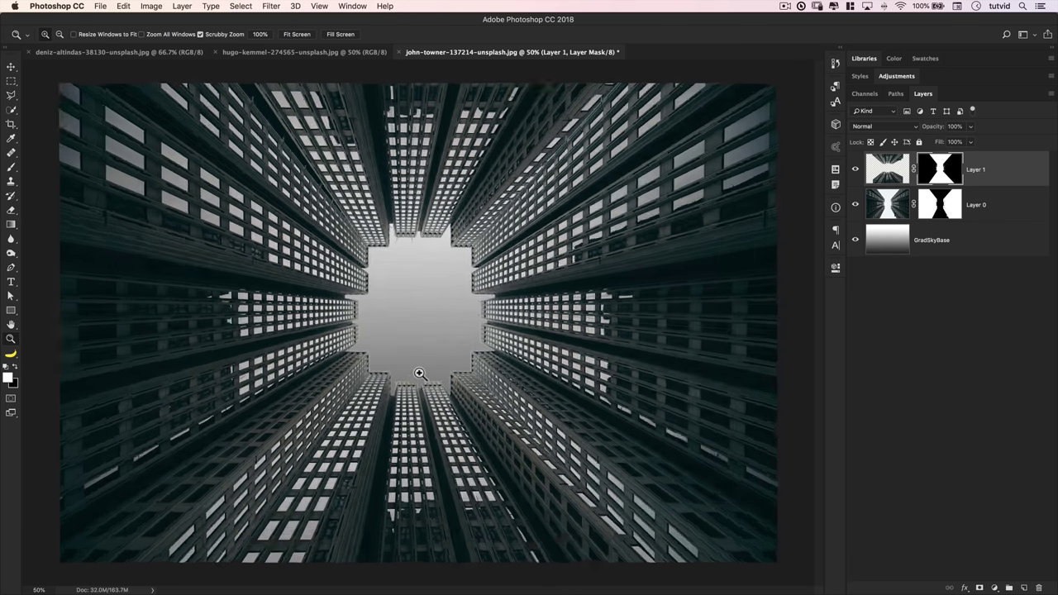
pyautogui.click(420, 379)
pyautogui.click(445, 381)
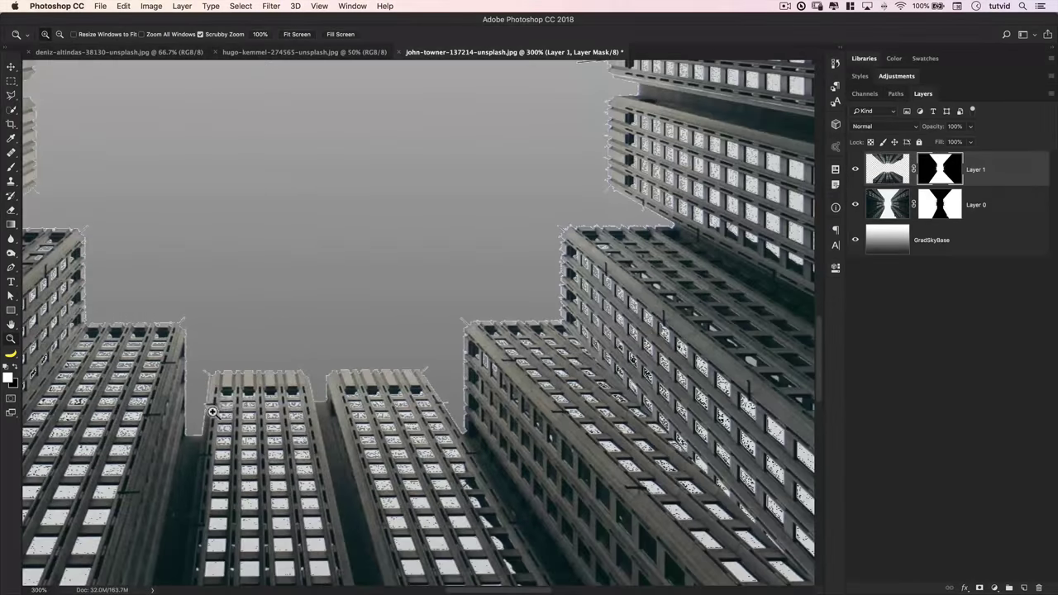
pyautogui.scroll(5, 535, 302)
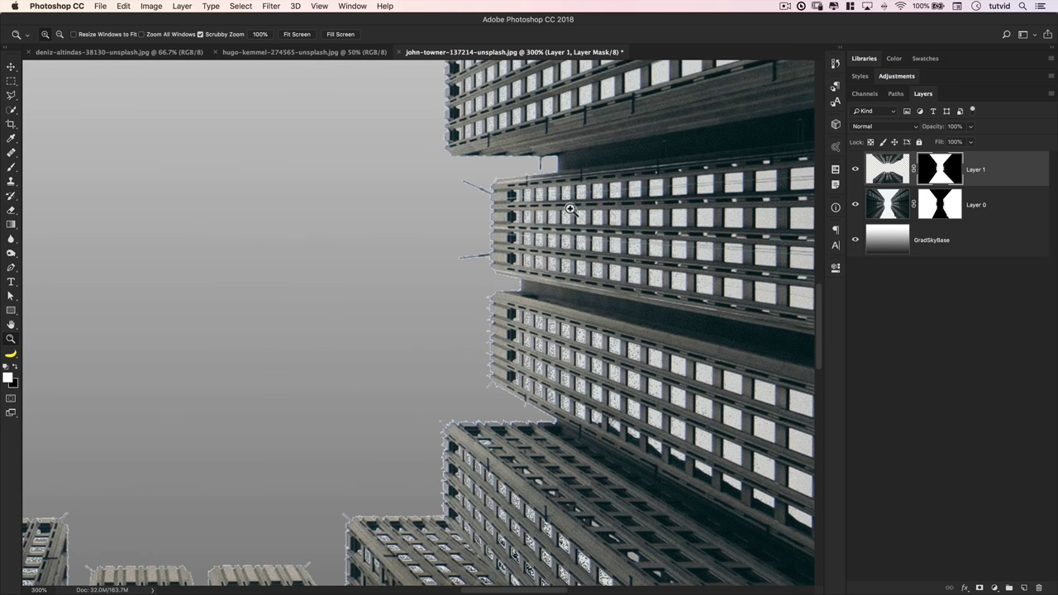
pyautogui.scroll(10, 534, 398)
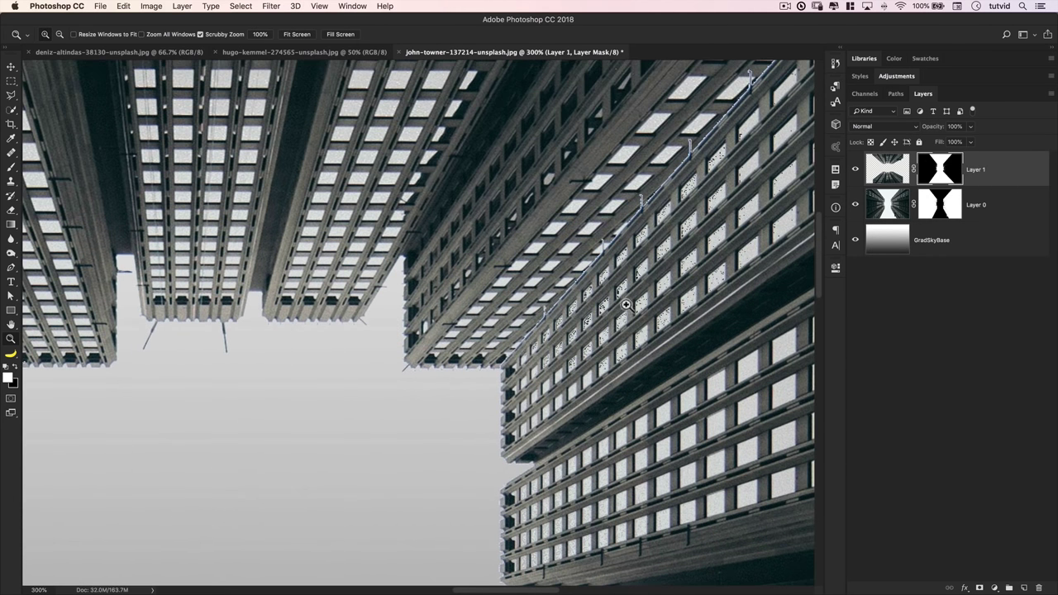
pyautogui.keyDown('alt'); pyautogui.click(937, 213); pyautogui.keyUp('alt')
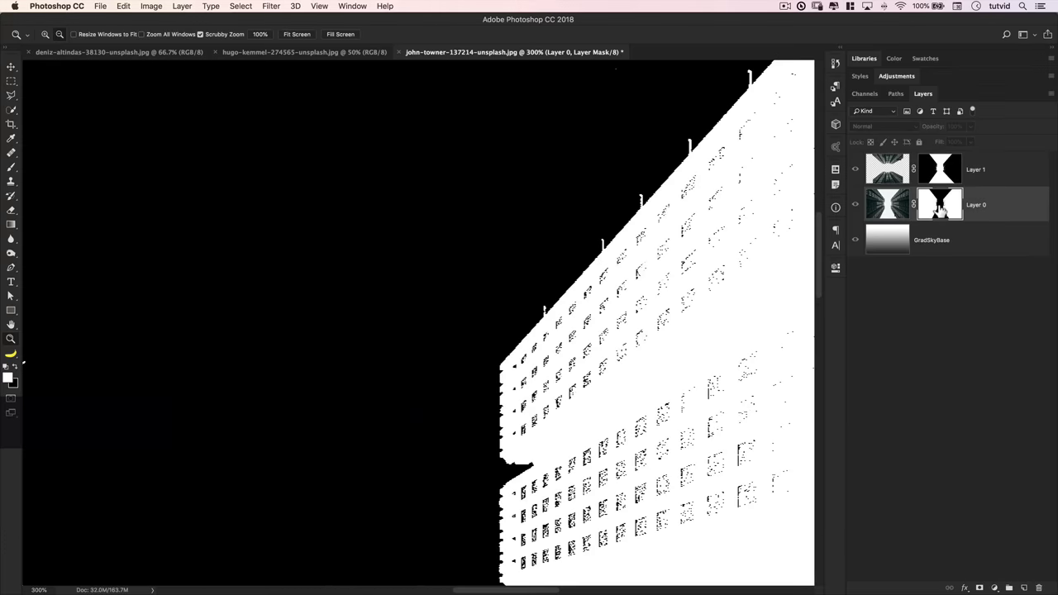
pyautogui.moveTo(570, 421); pyautogui.dragTo(479, 382)
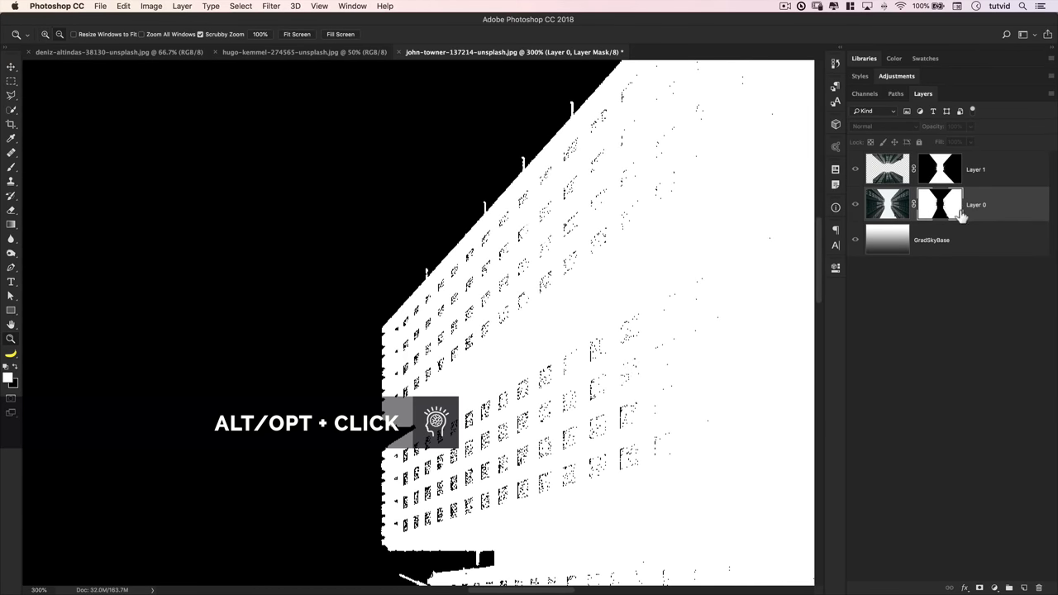
pyautogui.keyDown('alt'); pyautogui.click(953, 209); pyautogui.keyUp('alt')
pyautogui.hscroll(-10, 533, 364)
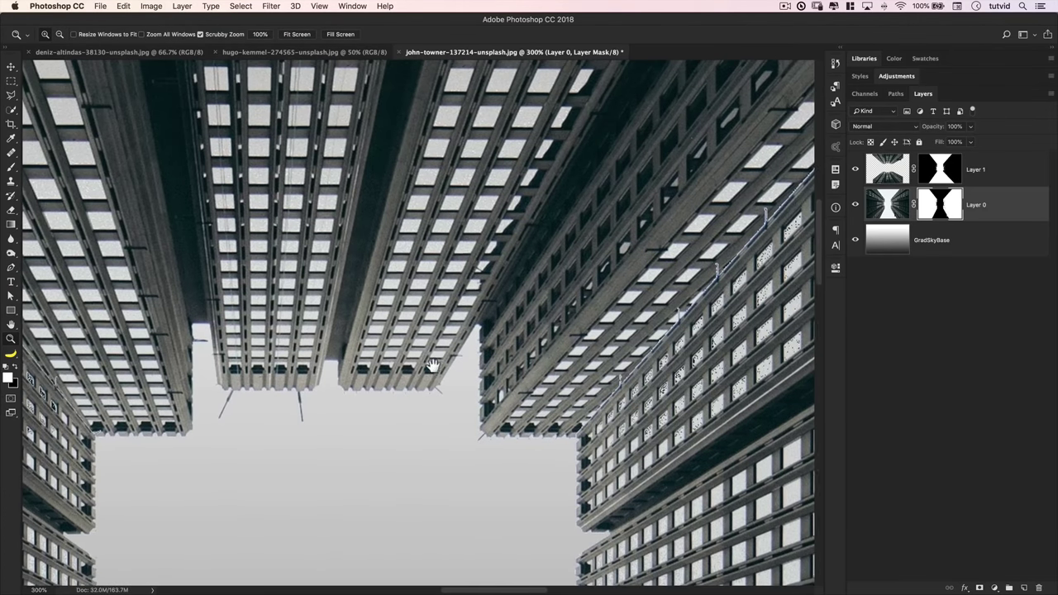
pyautogui.scroll(-3, 526, 326)
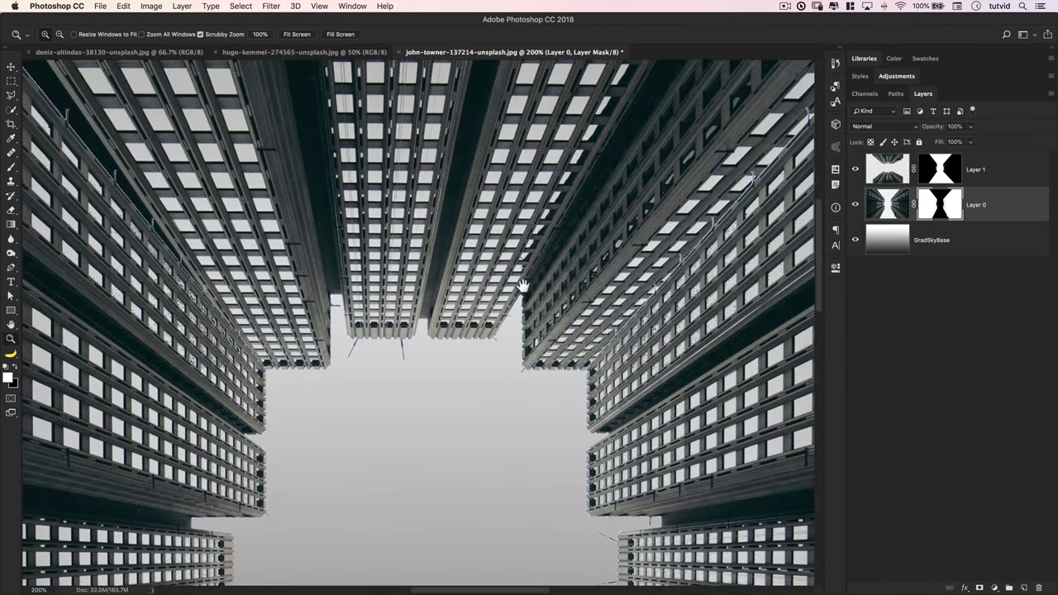
pyautogui.scroll(-10, 430, 342)
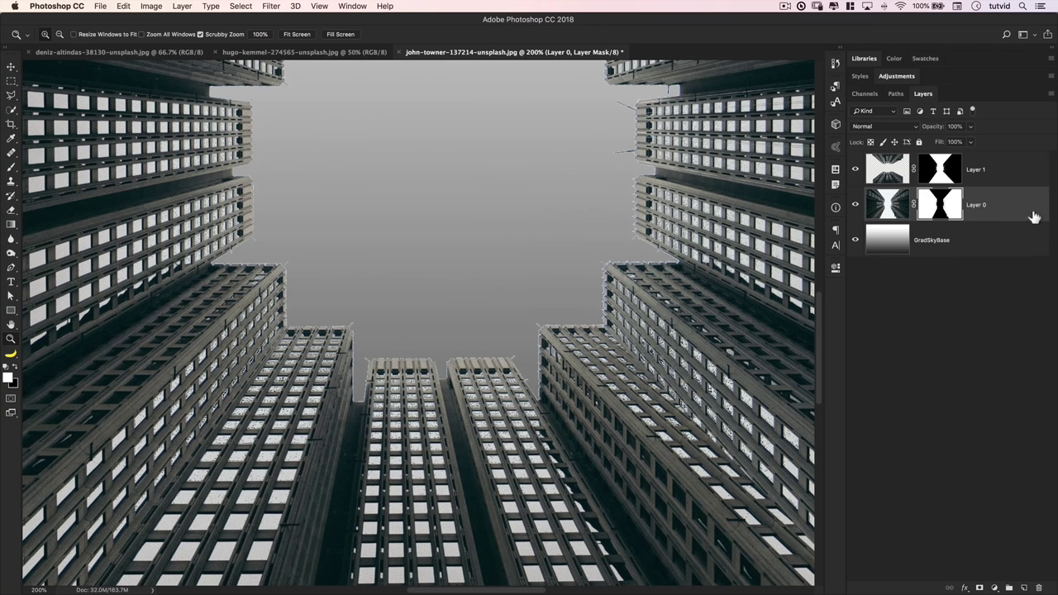
# Step: Apply the layer masks of Layer 1 and Layer 0 permanently to their layers
pyautogui.click(945, 171)
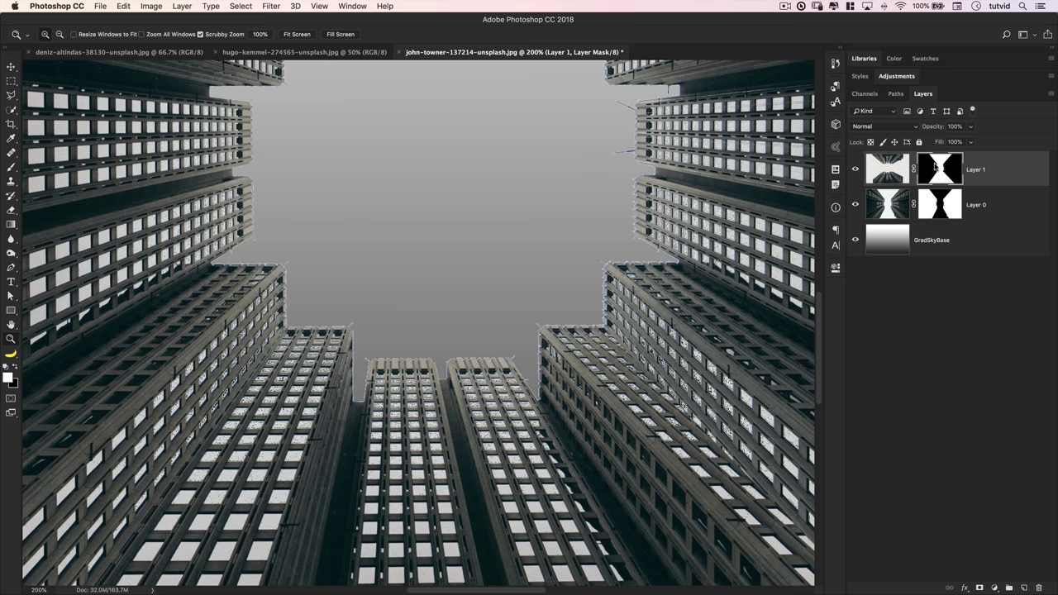
pyautogui.rightClick(936, 168)
pyautogui.click(959, 197)
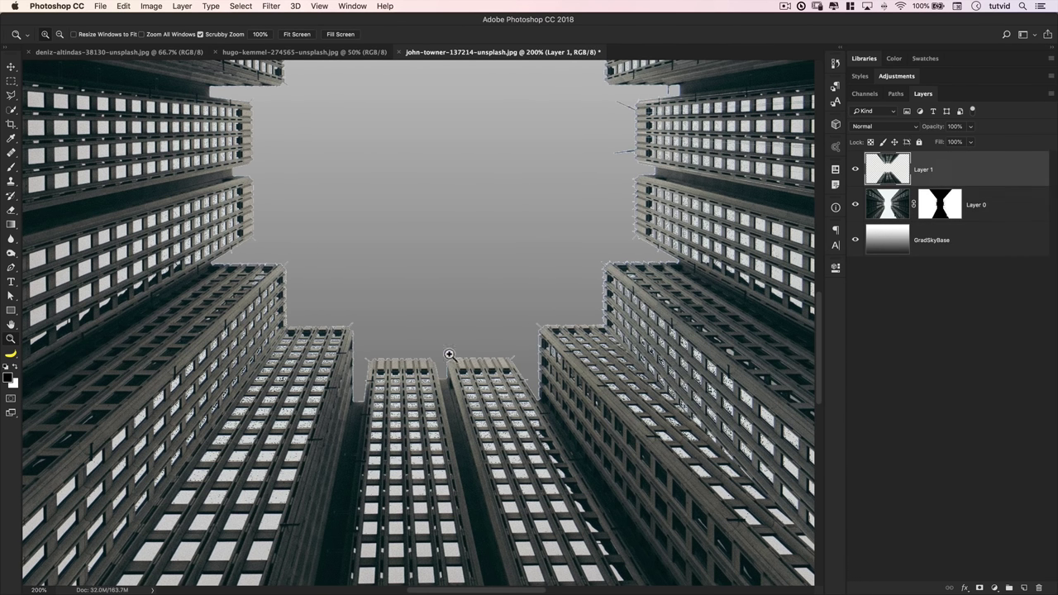
pyautogui.click(951, 205)
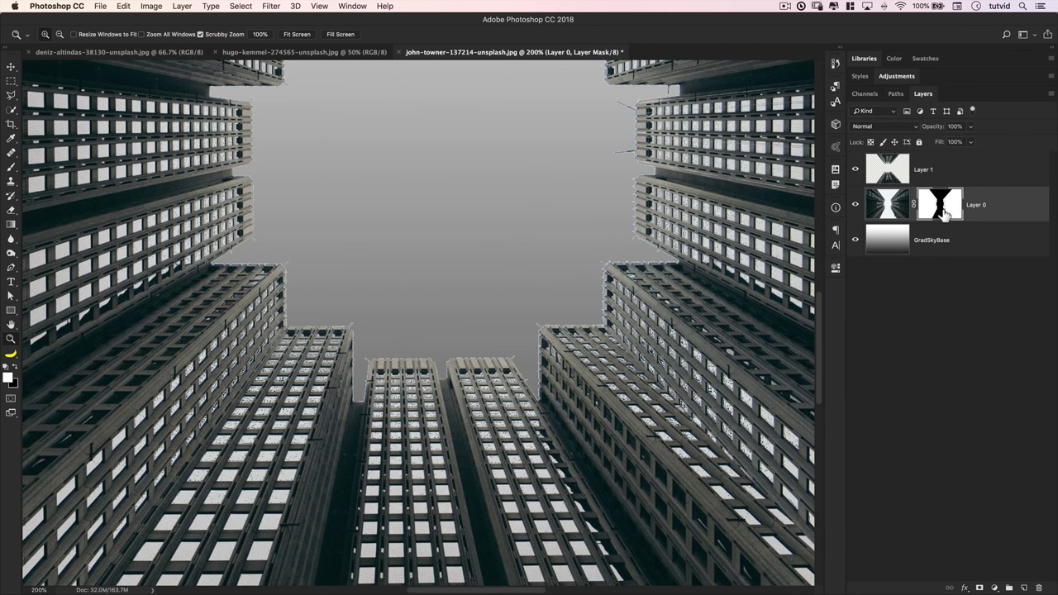
pyautogui.rightClick(943, 208)
pyautogui.click(860, 238)
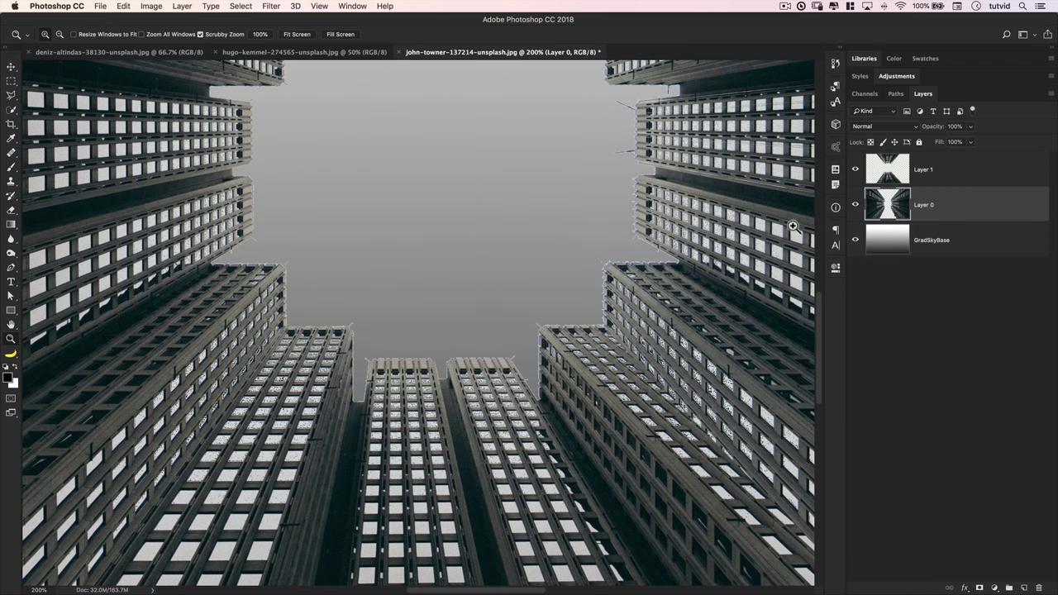
# Step: Defringe Layer 0 to clean up the building edges around the sky opening
pyautogui.scroll(5, 548, 252)
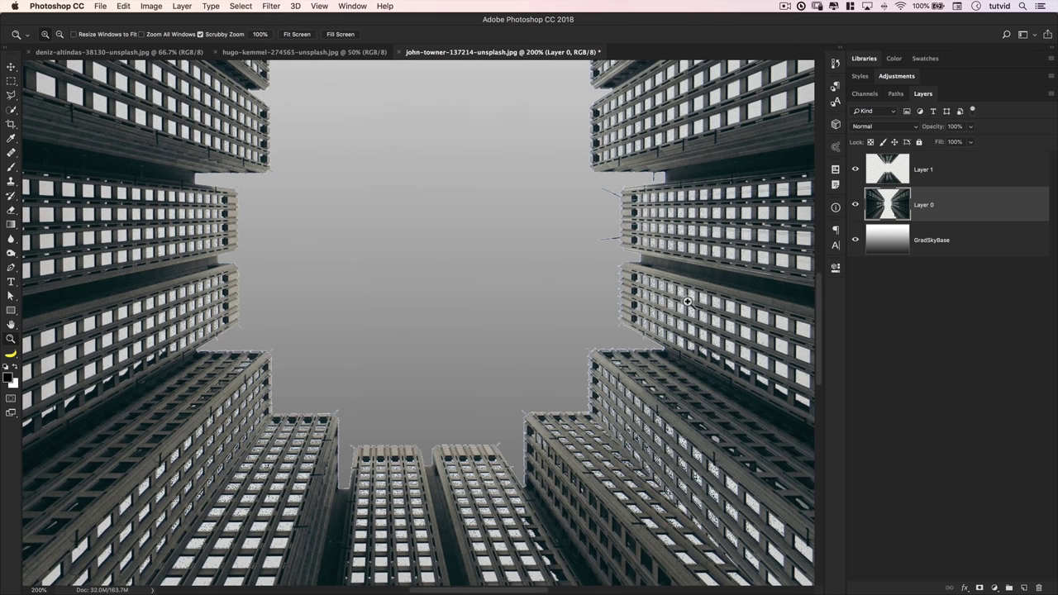
pyautogui.click(179, 6)
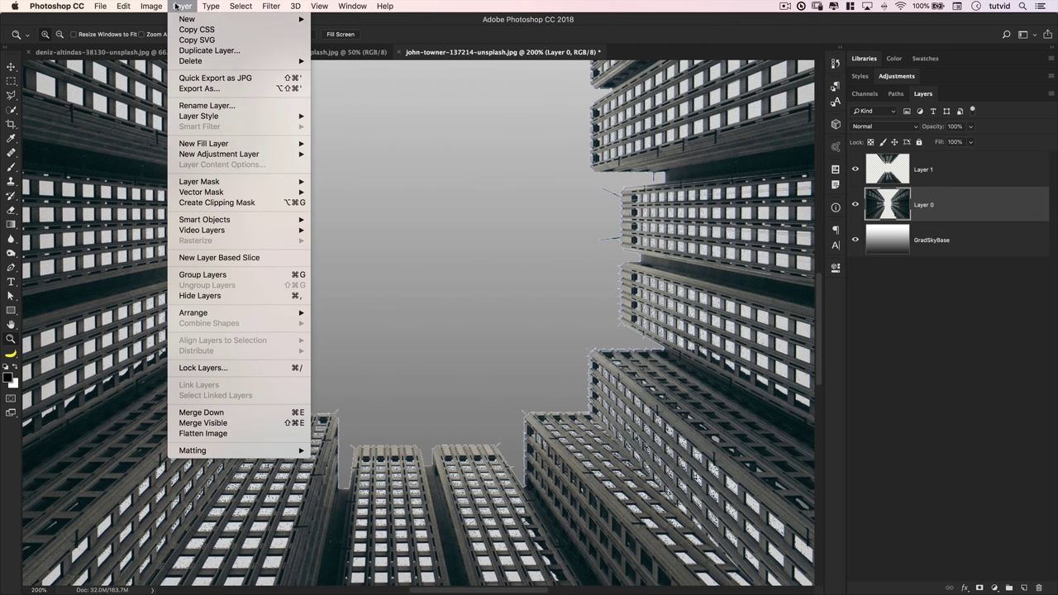
pyautogui.moveTo(215, 454)
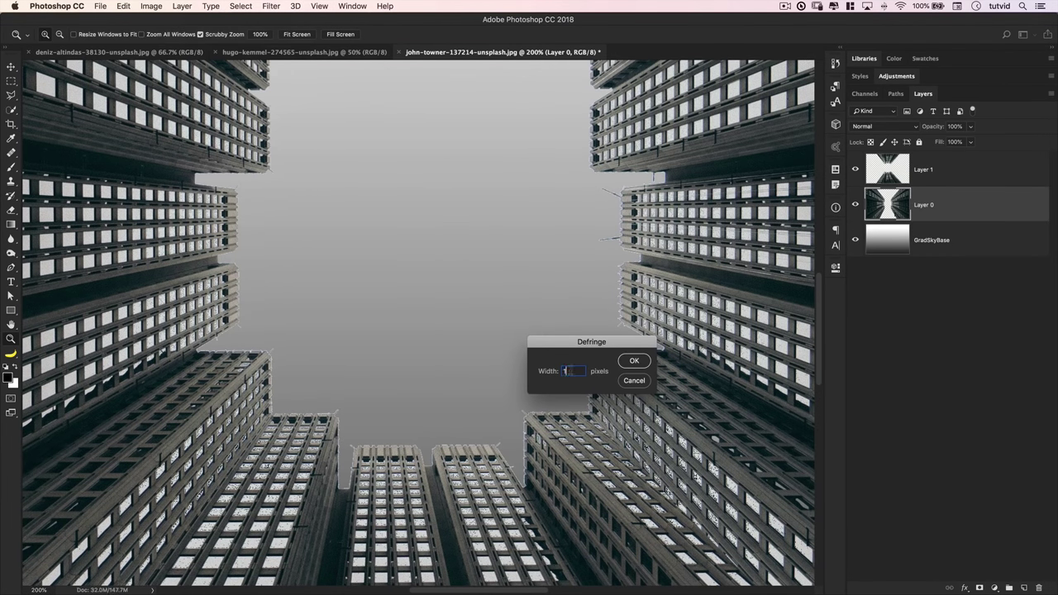
pyautogui.click(641, 358)
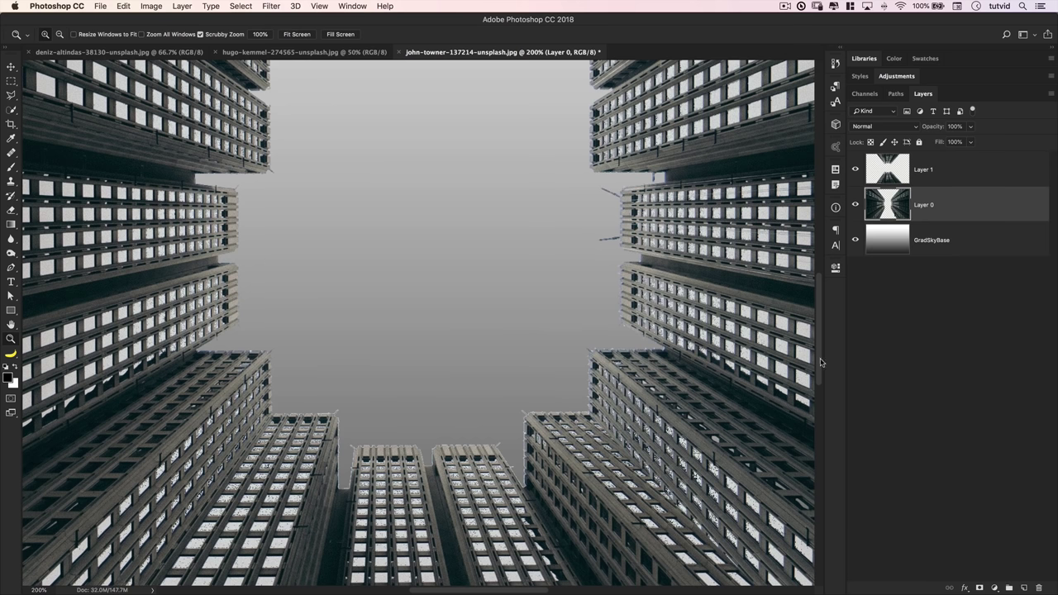
# Step: Defringe Layer 1 with a width of 2 pixels
pyautogui.click(945, 182)
pyautogui.scroll(3, 492, 330)
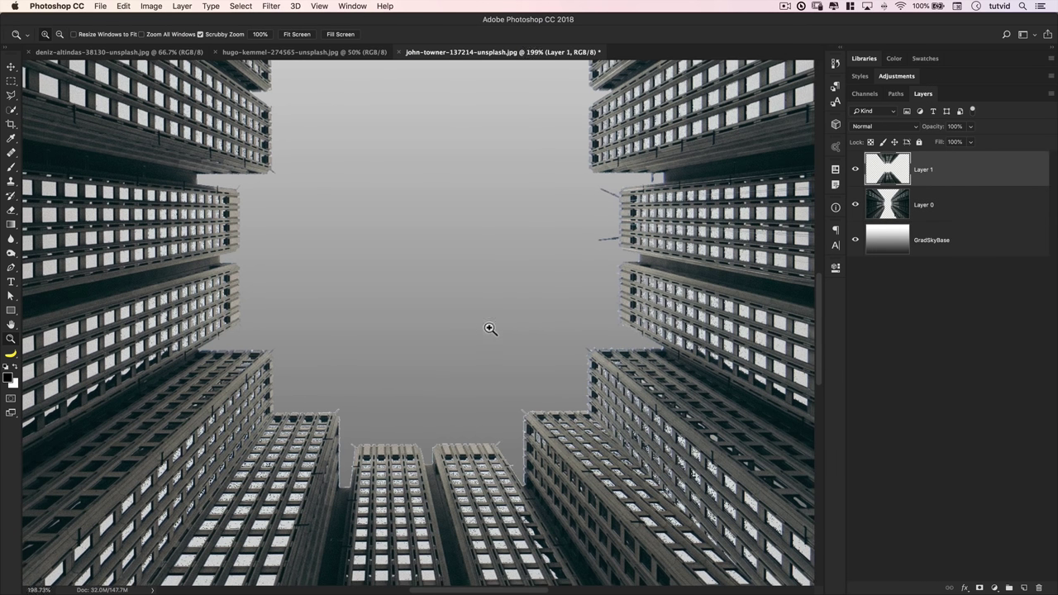
pyautogui.scroll(-5, 496, 343)
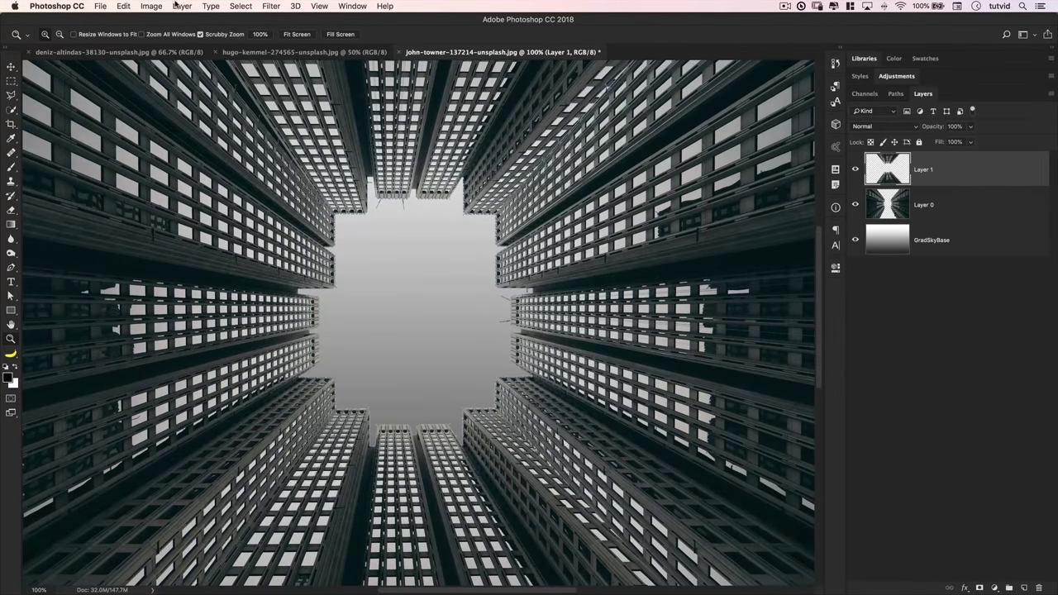
pyautogui.click(152, 5)
pyautogui.moveTo(186, 6)
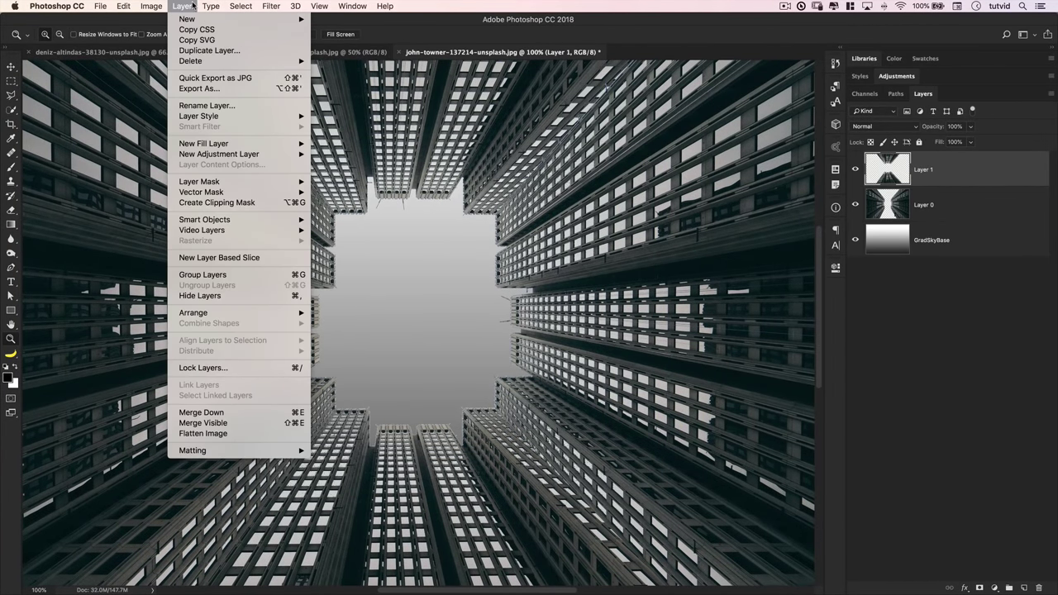
pyautogui.moveTo(249, 450)
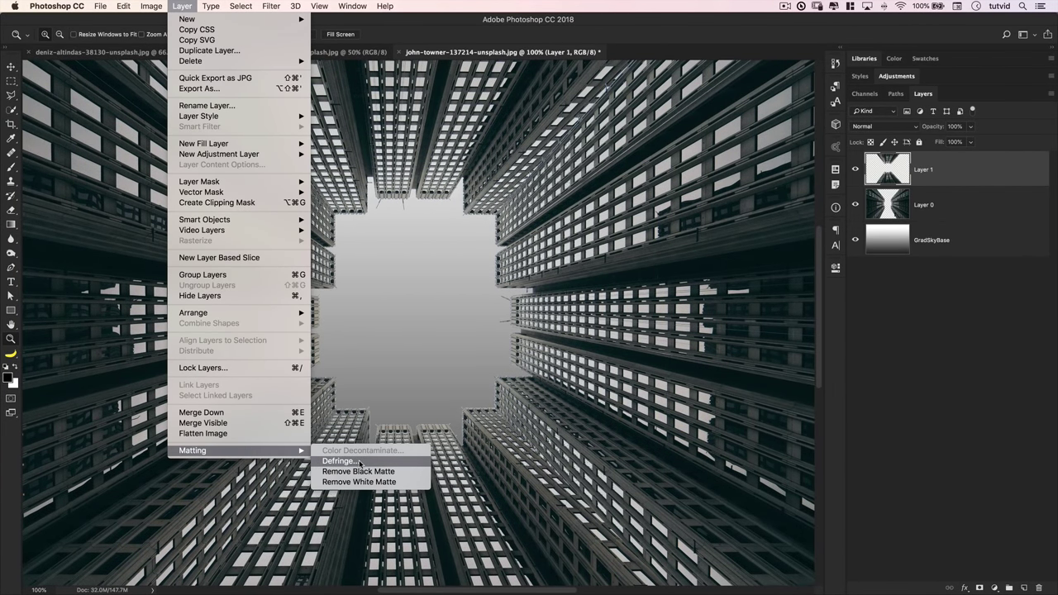
pyautogui.click(362, 454)
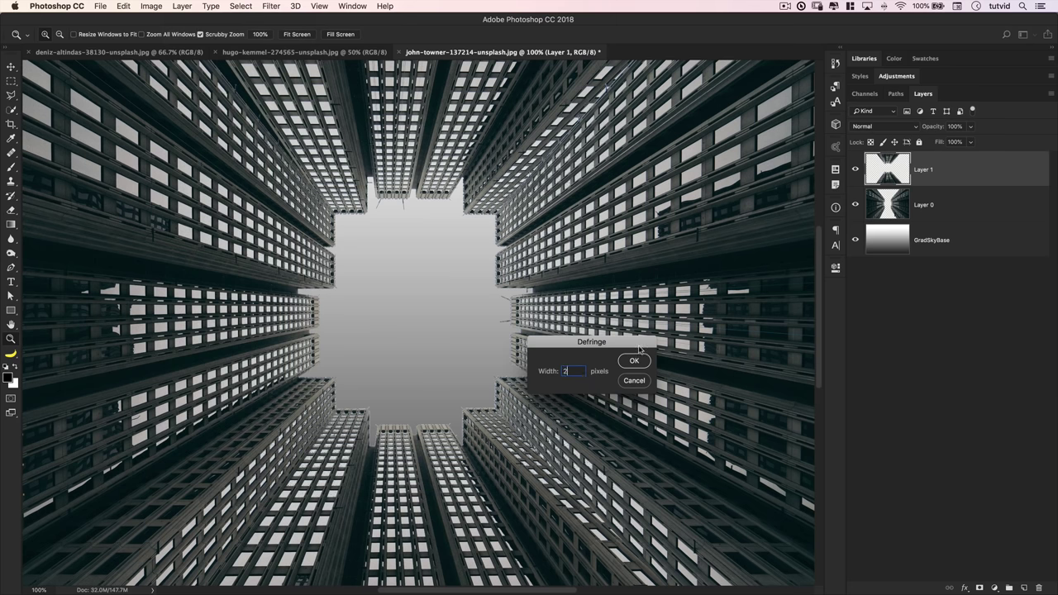
pyautogui.click(635, 360)
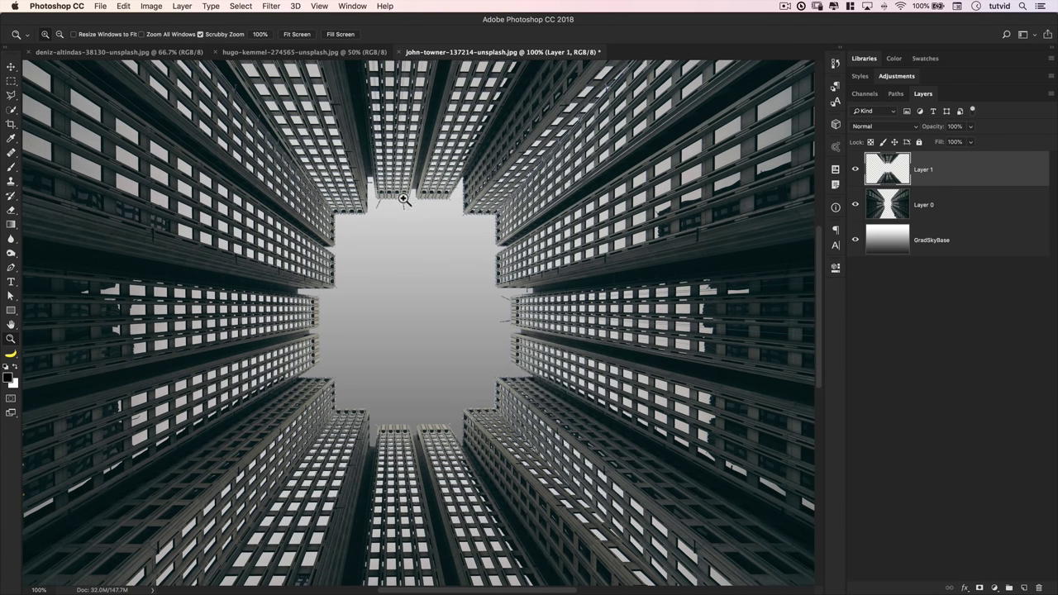
# Step: Activate the GradSkyBase layer with the whole composition in view
pyautogui.moveTo(521, 425); pyautogui.dragTo(451, 370)
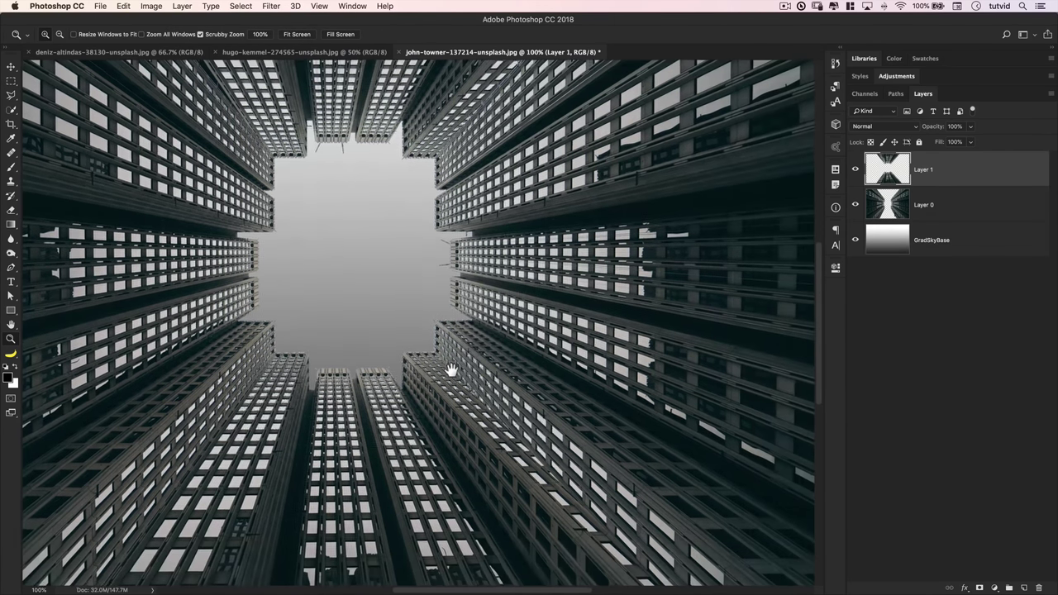
pyautogui.press('super+minus')
pyautogui.press('super+minus')
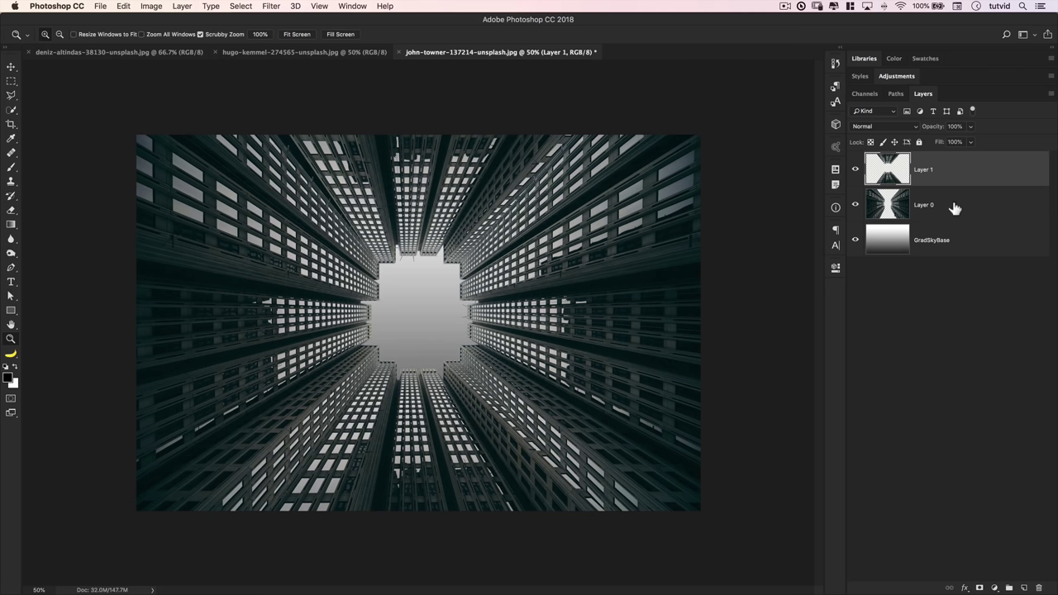
pyautogui.click(998, 332)
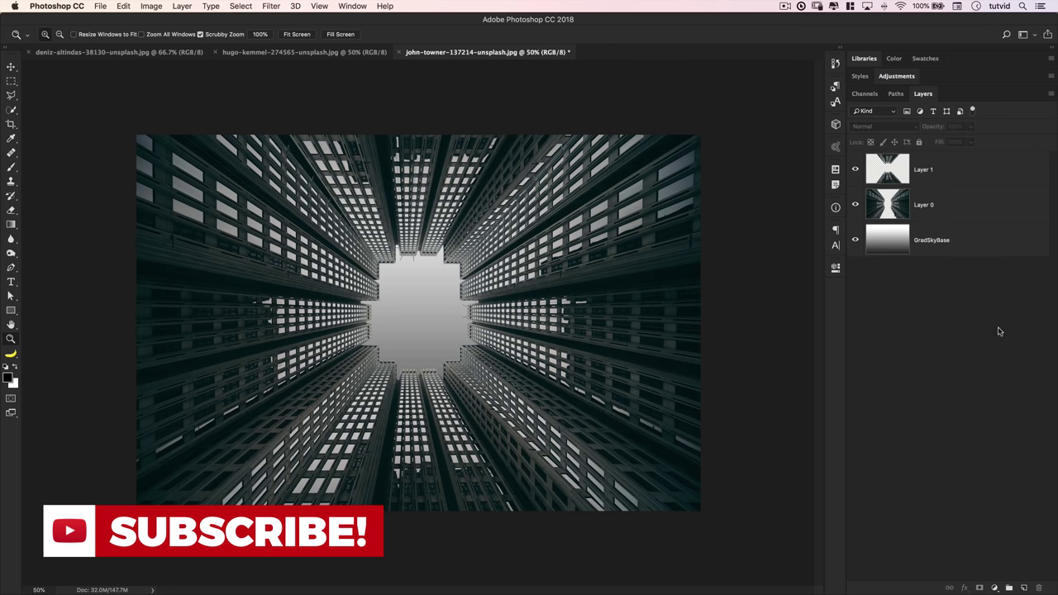
pyautogui.click(918, 244)
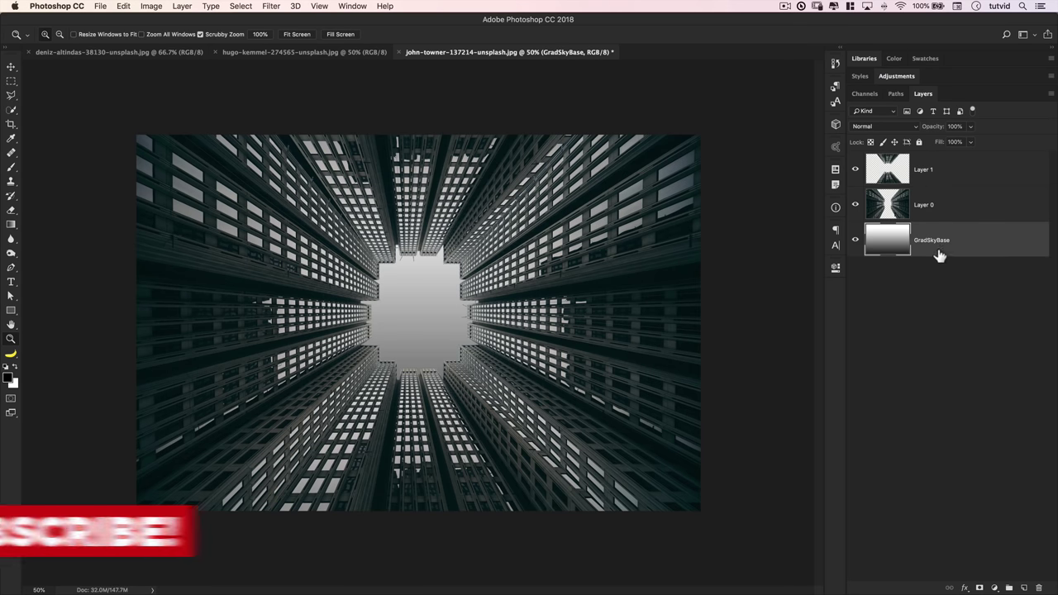
# Step: Add a new layer above GradSkyBase and fill it with the Clouds render filter
pyautogui.click(1023, 588)
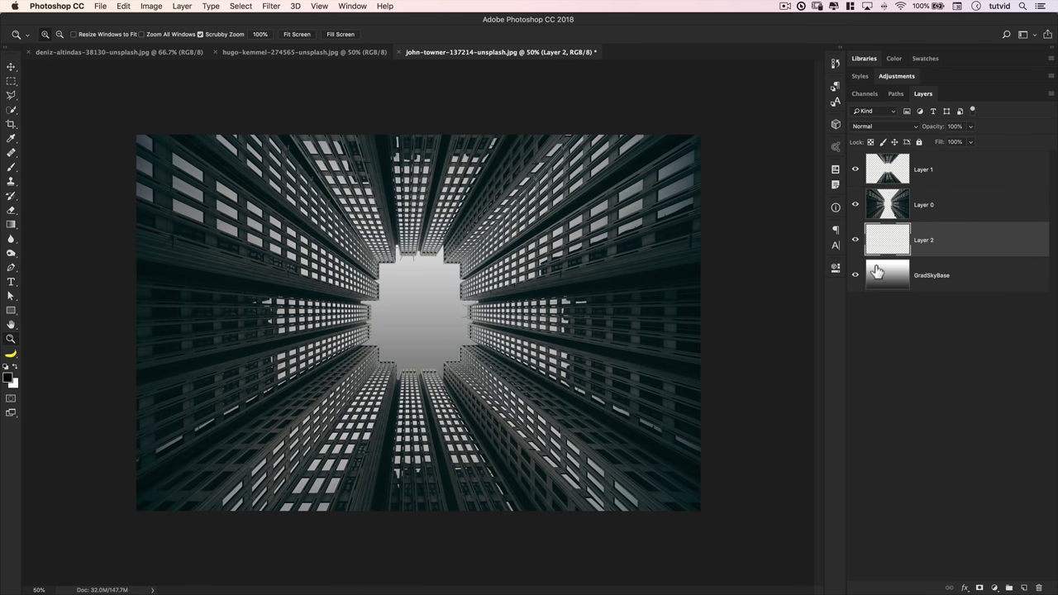
pyautogui.click(269, 7)
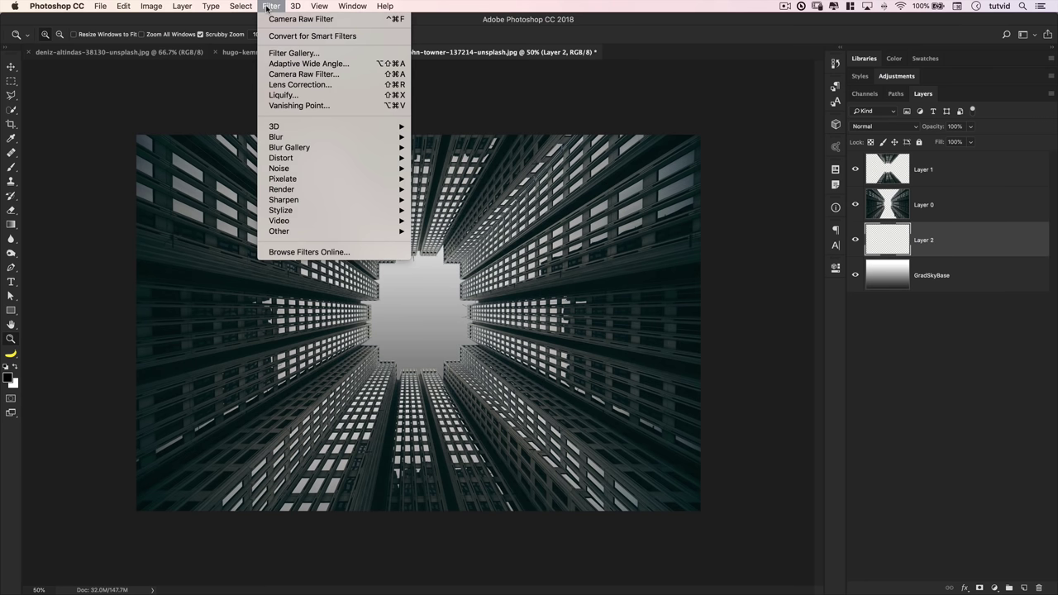
pyautogui.moveTo(326, 189)
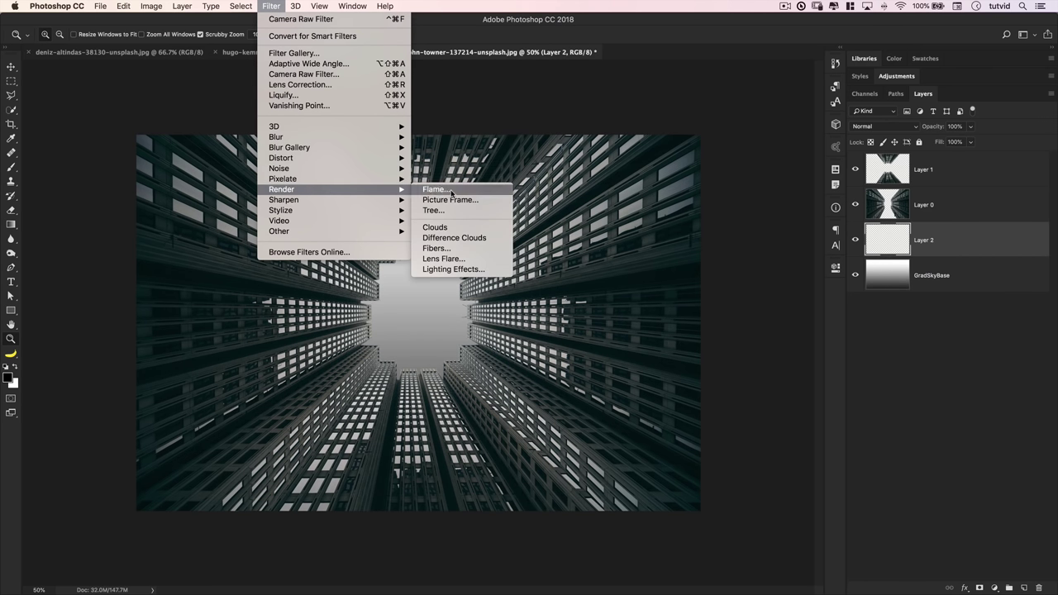
pyautogui.click(436, 228)
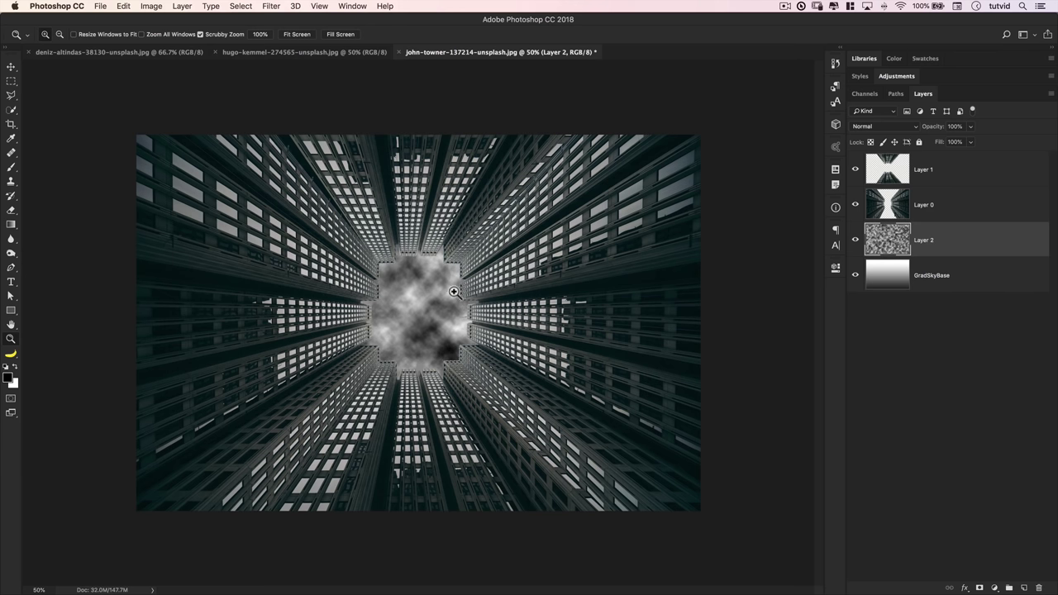
# Step: Apply a Motion Blur to the clouds layer with a 90° angle and a distance of 100 pixels
pyautogui.click(268, 7)
pyautogui.moveTo(322, 139)
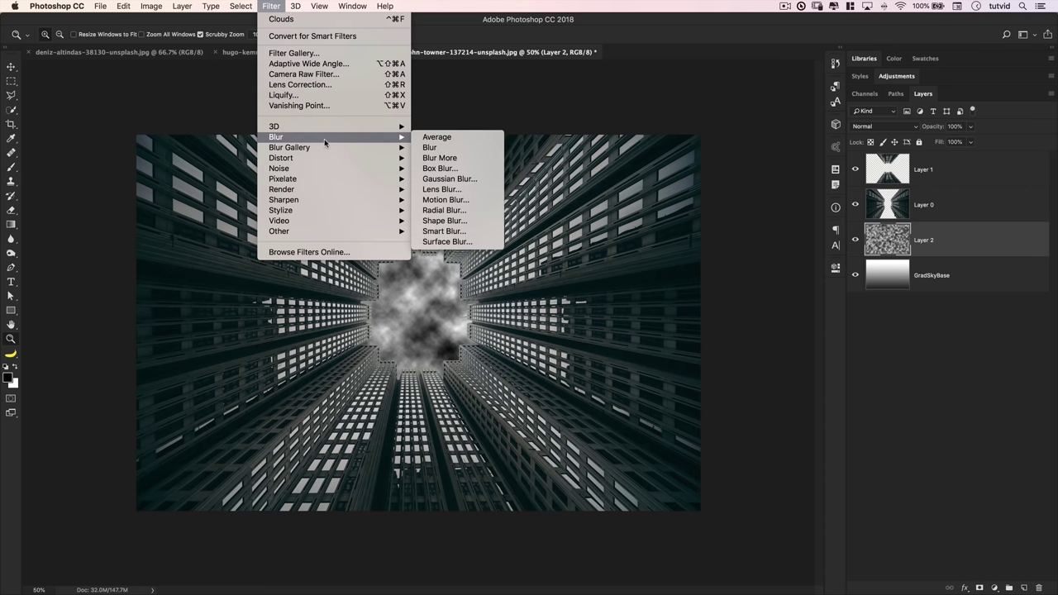
pyautogui.click(472, 204)
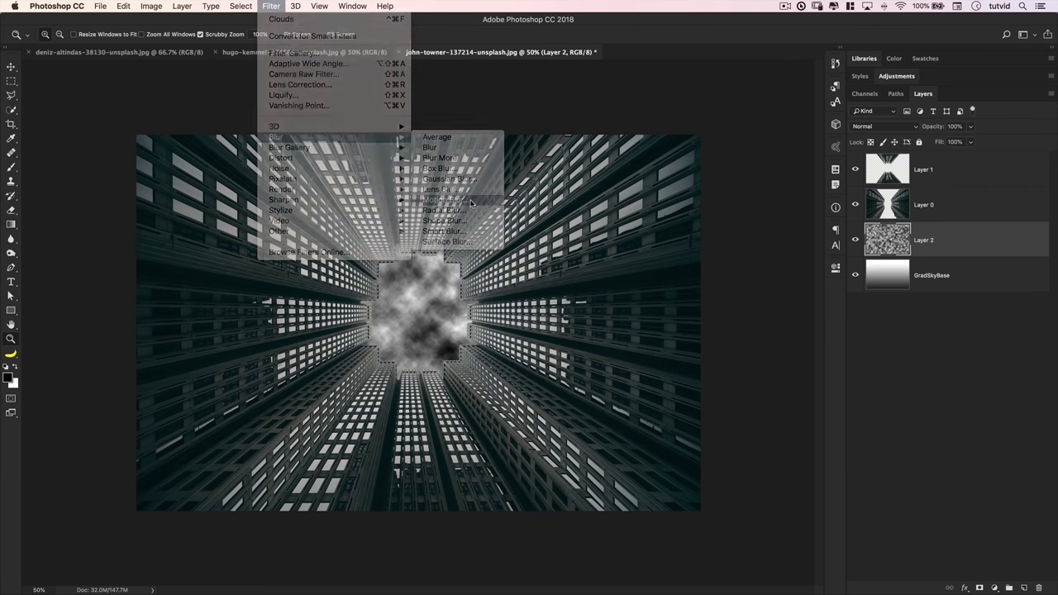
pyautogui.moveTo(722, 188); pyautogui.dragTo(594, 182)
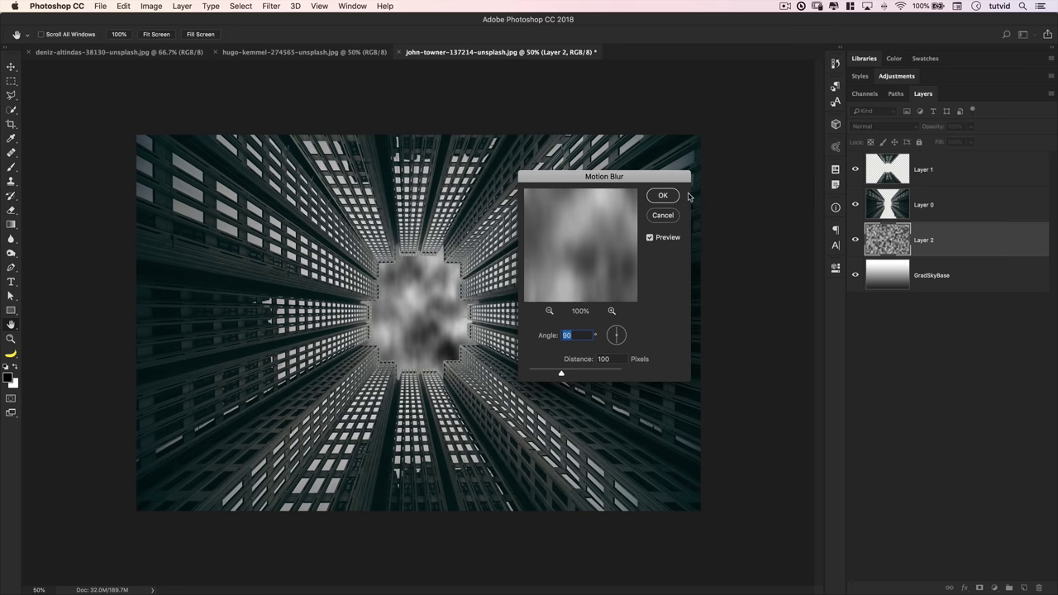
pyautogui.click(664, 196)
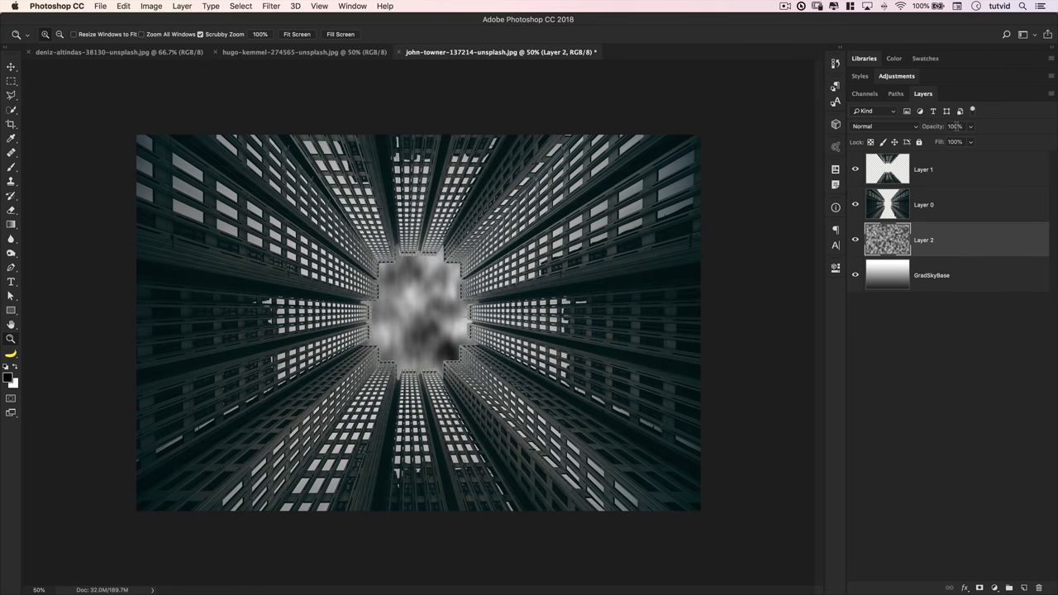
# Step: Lower the clouds layer's opacity to 20% and compare the sky with the layer hidden and shown
pyautogui.write('20')
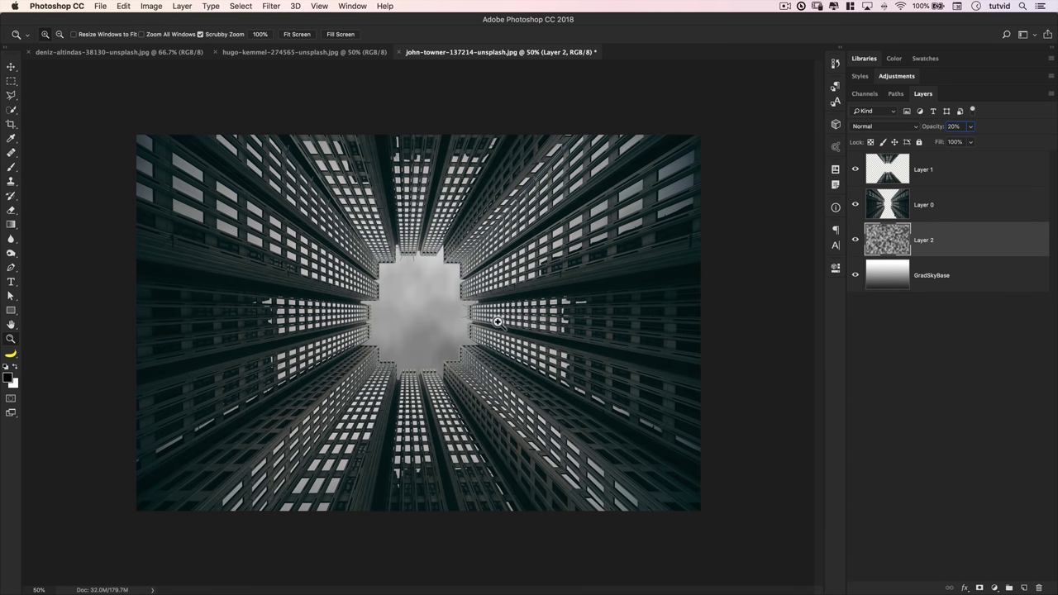
pyautogui.click(13, 70)
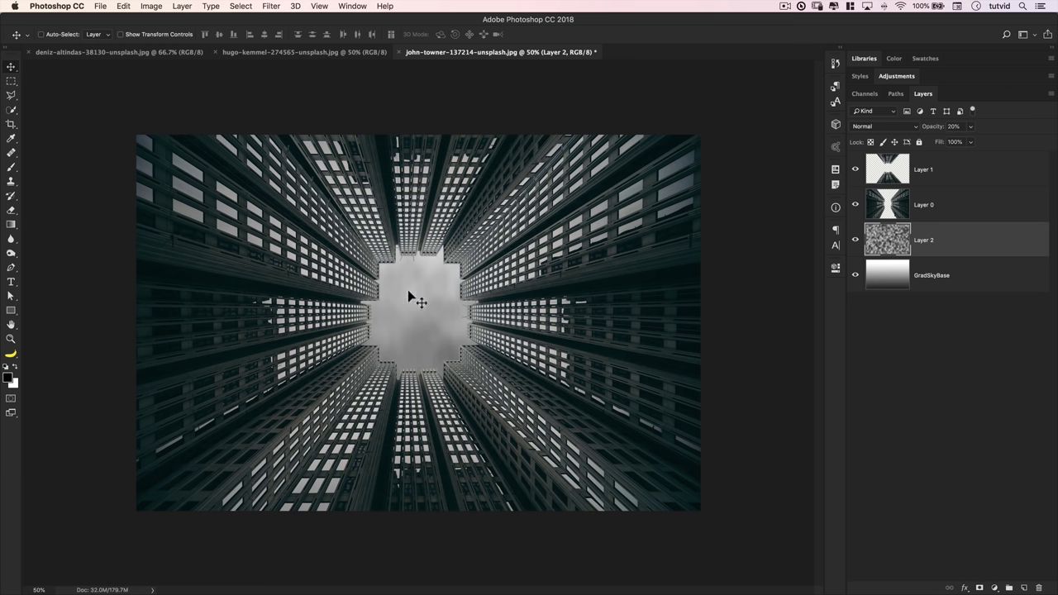
pyautogui.click(856, 240)
pyautogui.click(856, 240)
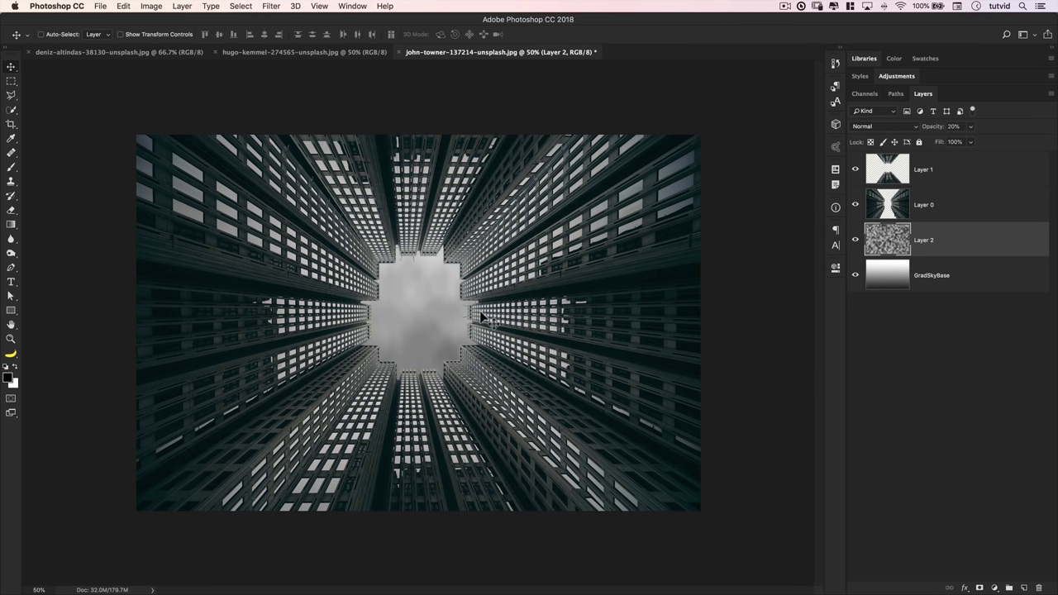
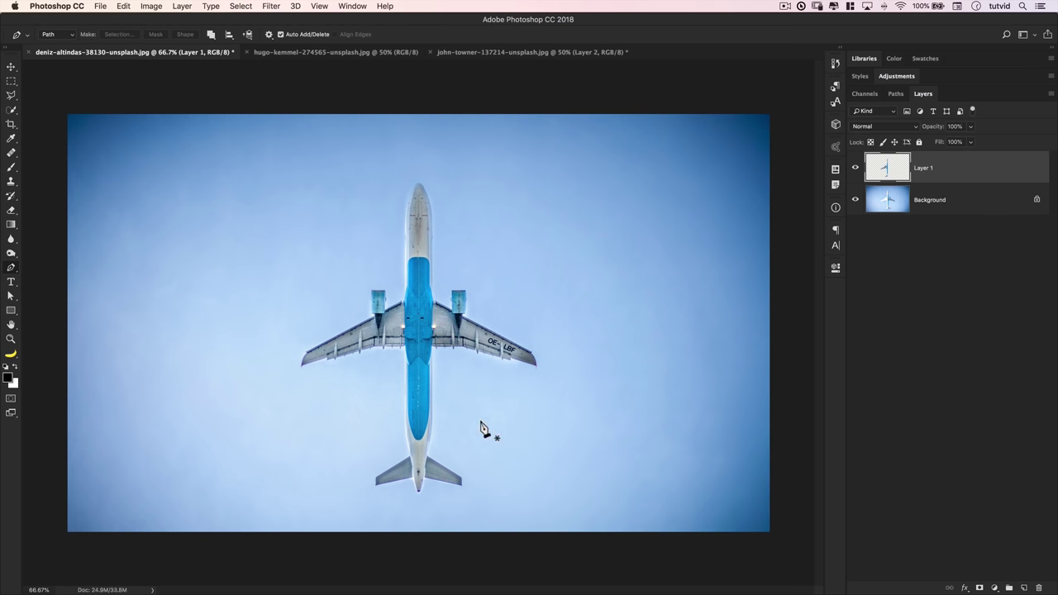
# Step: Move the cut-out airplane half away from the original plane and duplicate its layer
pyautogui.press('v')
pyautogui.moveTo(411, 315); pyautogui.dragTo(551, 288)
pyautogui.press('super+j')
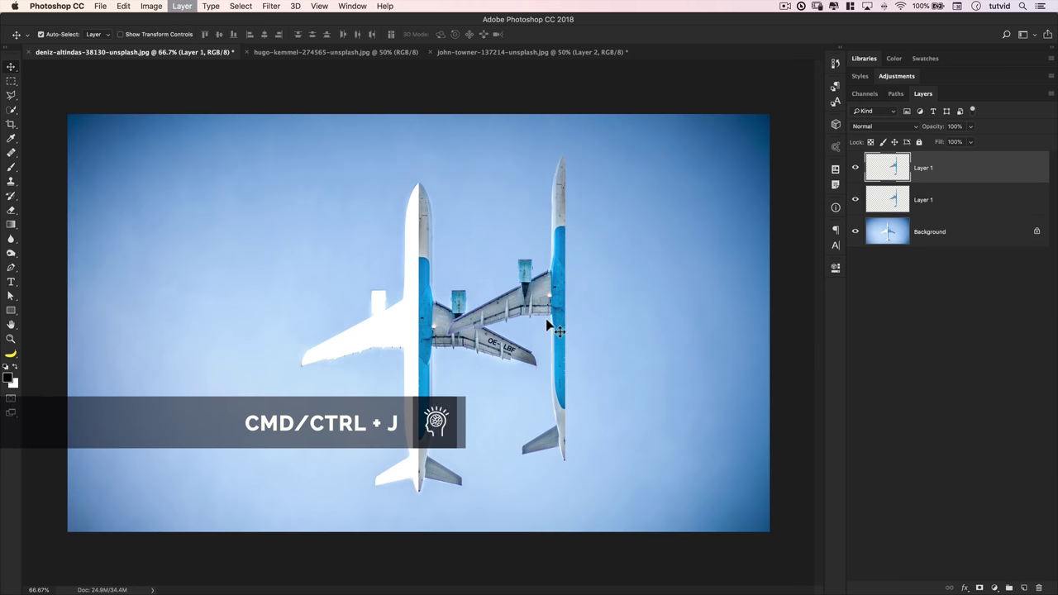
# Step: Flip the duplicated airplane half horizontally about its right edge to complete a symmetrical airplane
pyautogui.press('super+t')
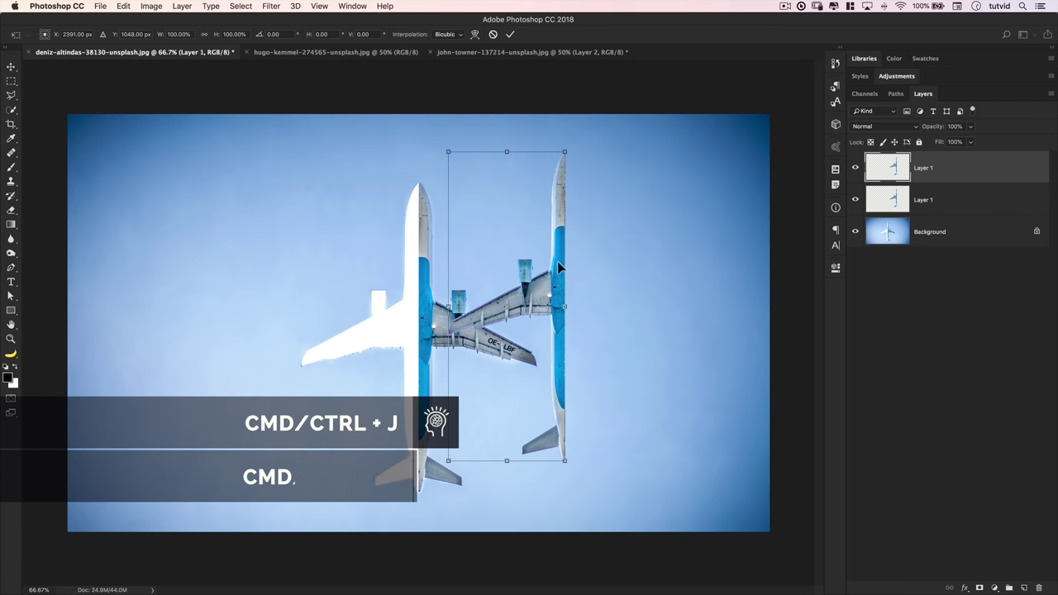
pyautogui.click(49, 35)
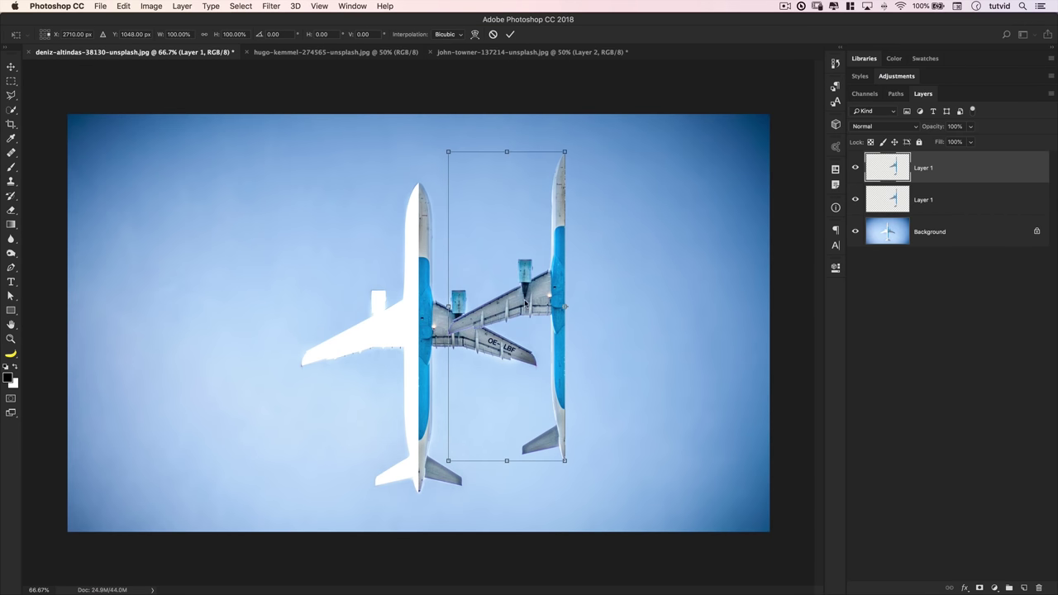
pyautogui.rightClick(526, 302)
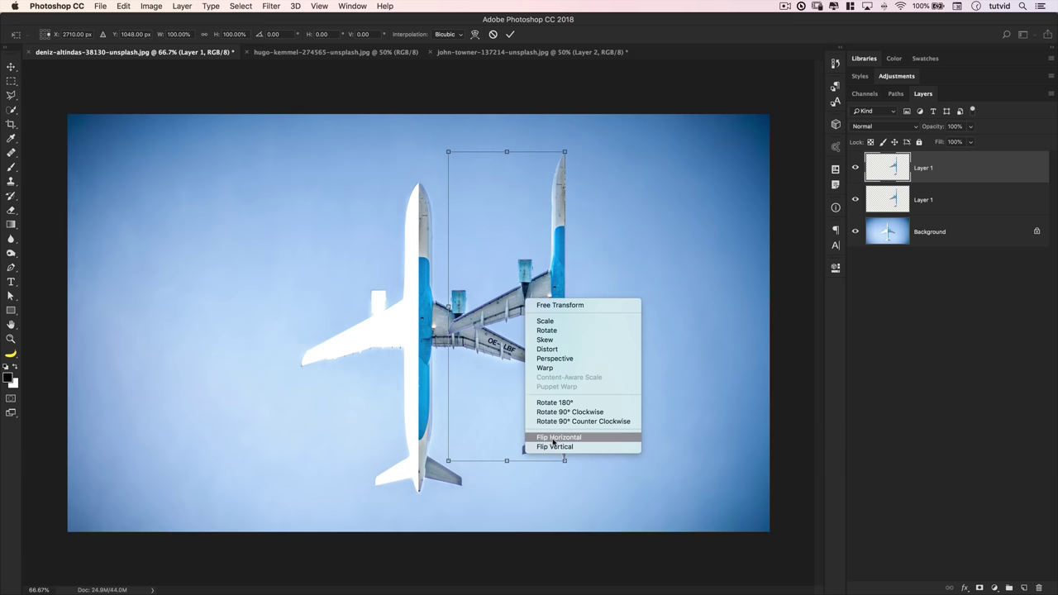
pyautogui.click(554, 438)
pyautogui.press('Return')
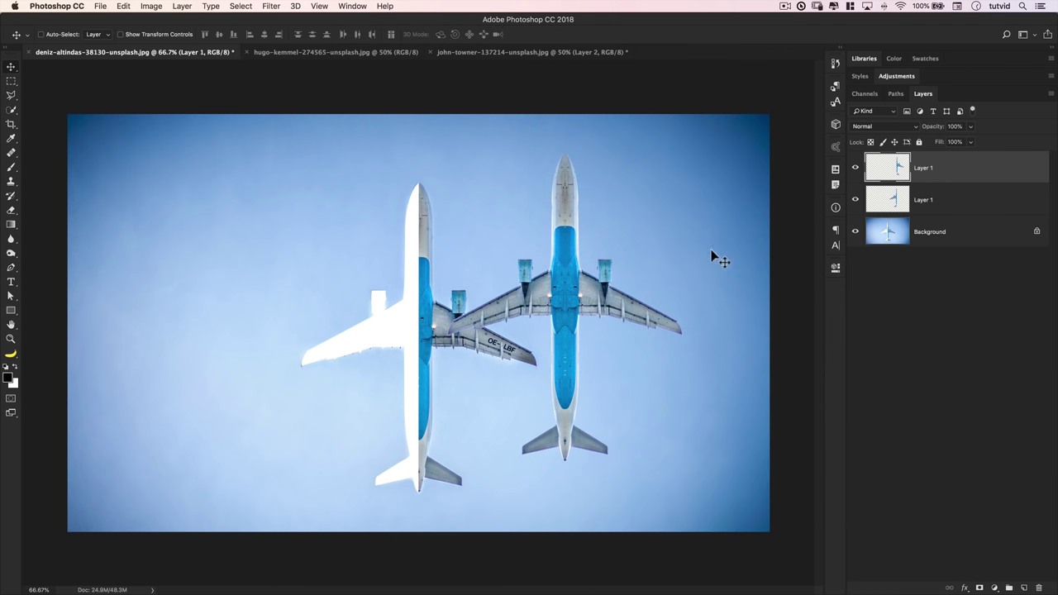
# Step: Merge the two airplane halves and bring the plane into the john-towner document, centred in the sky opening
pyautogui.keyDown('shift'); pyautogui.click(975, 211); pyautogui.keyUp('shift')
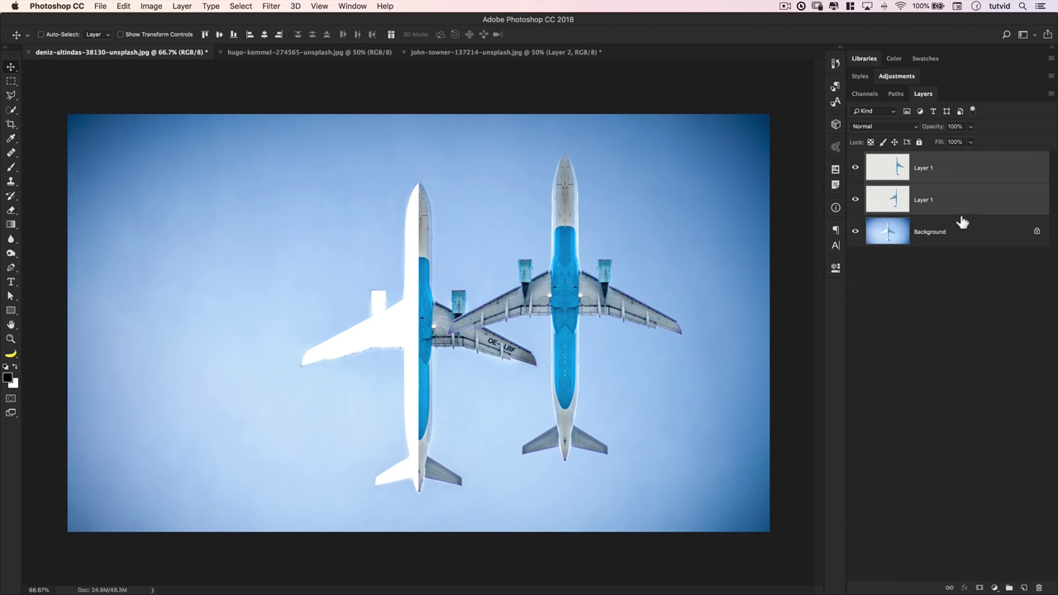
pyautogui.press('super+e')
pyautogui.moveTo(554, 253); pyautogui.dragTo(539, 63)
pyautogui.moveTo(426, 340); pyautogui.dragTo(418, 324)
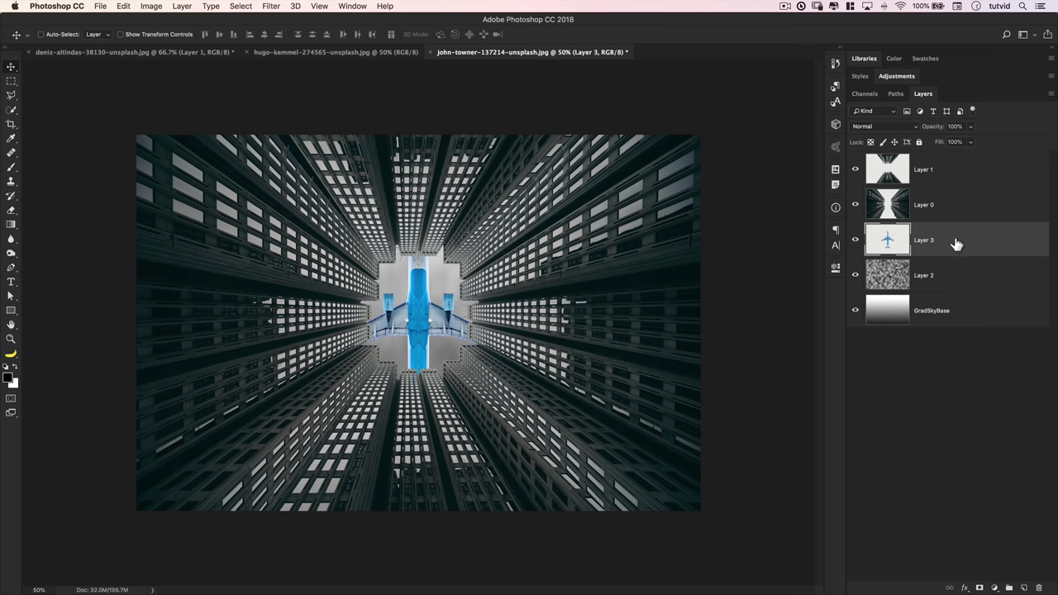
# Step: Convert the airplane layer to a smart object and rename it Airplane
pyautogui.rightClick(957, 243)
pyautogui.click(843, 261)
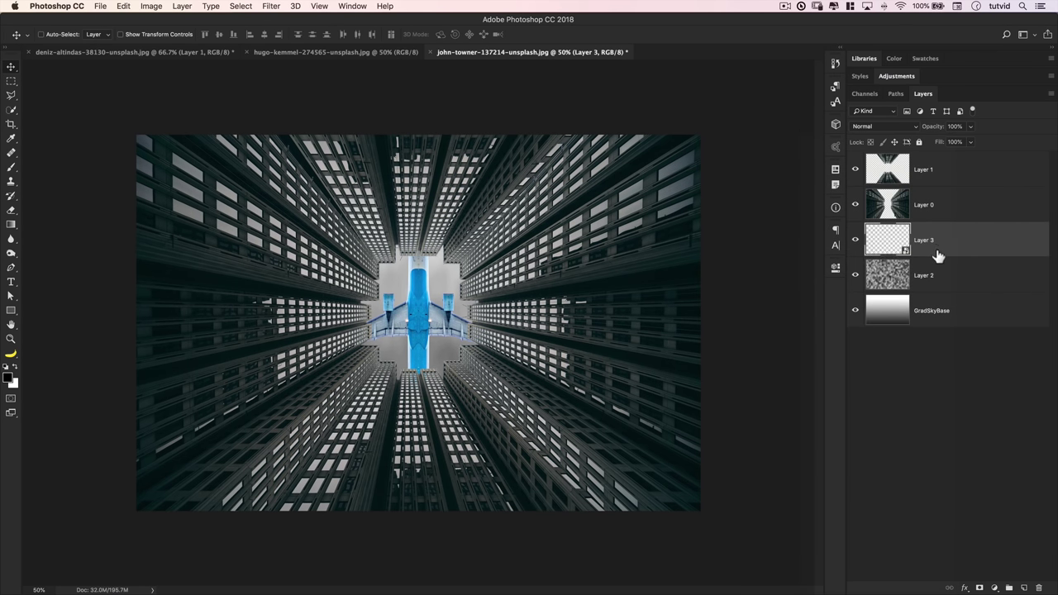
pyautogui.doubleClick(927, 240)
pyautogui.write('Airplane')
pyautogui.press('Return')
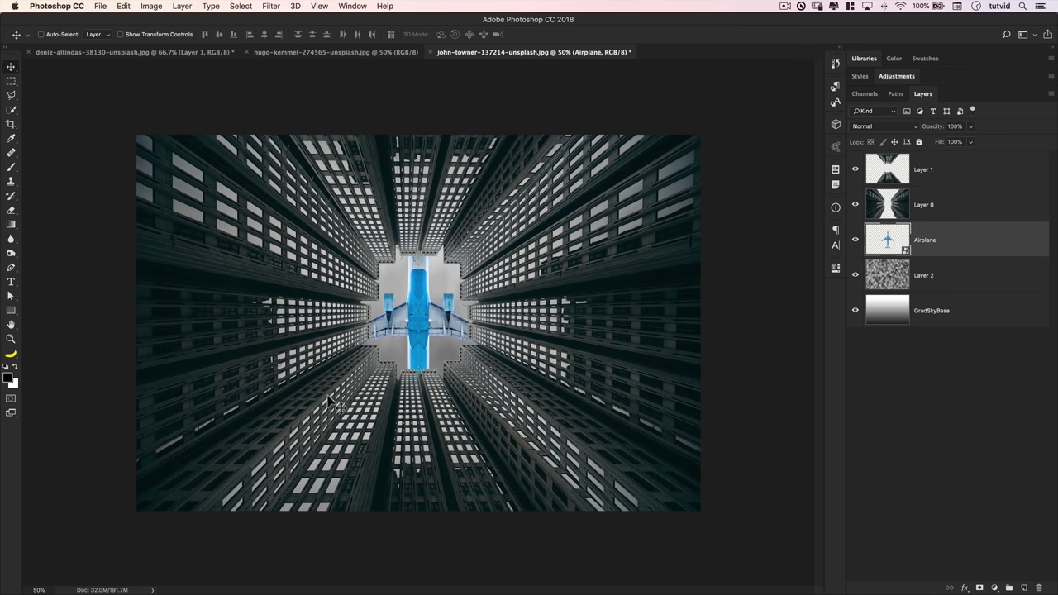
# Step: Scale the airplane proportionally about its centre to about 14.4% so it fits inside the sky opening
pyautogui.press('super+t')
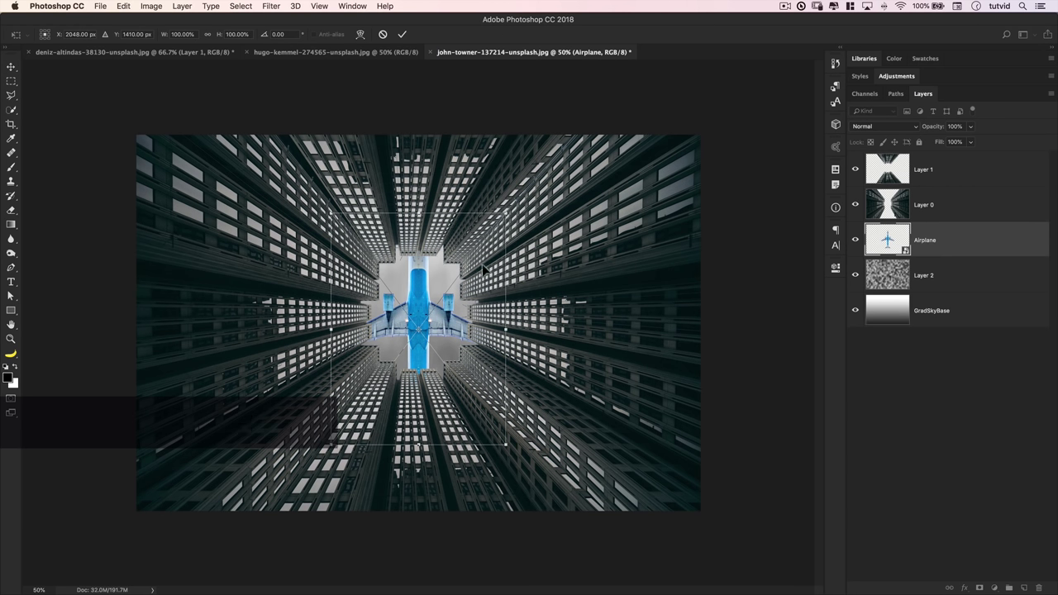
pyautogui.moveTo(511, 211); pyautogui.dragTo(434, 310)
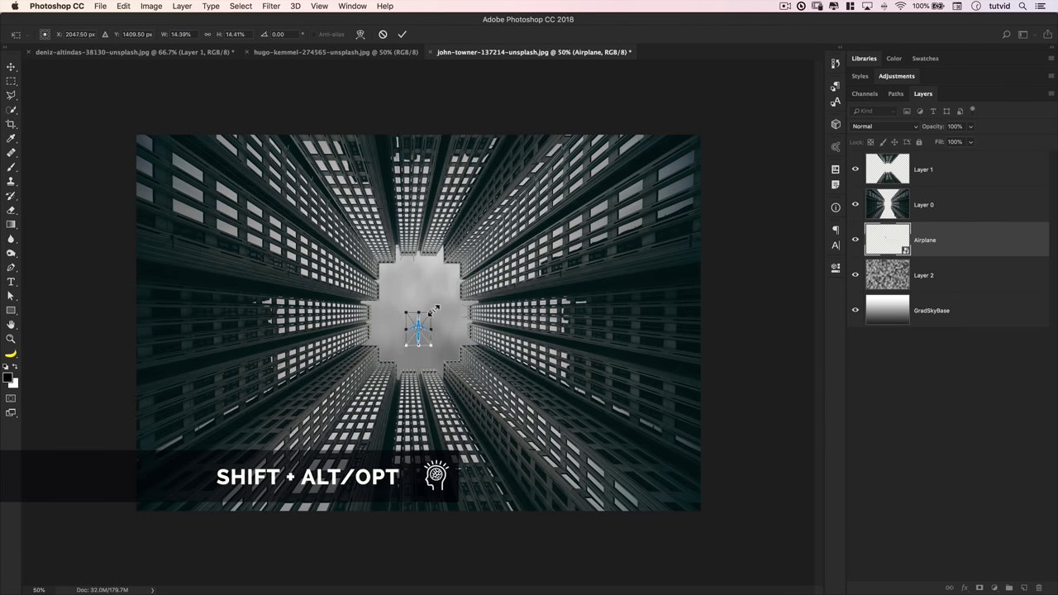
pyautogui.press('Return')
# Step: Remove the airplane's color with a Hue/Saturation adjustment and expand the layer's smart filter list
pyautogui.press('z')
pyautogui.moveTo(418, 355); pyautogui.dragTo(446, 356)
pyautogui.press('v')
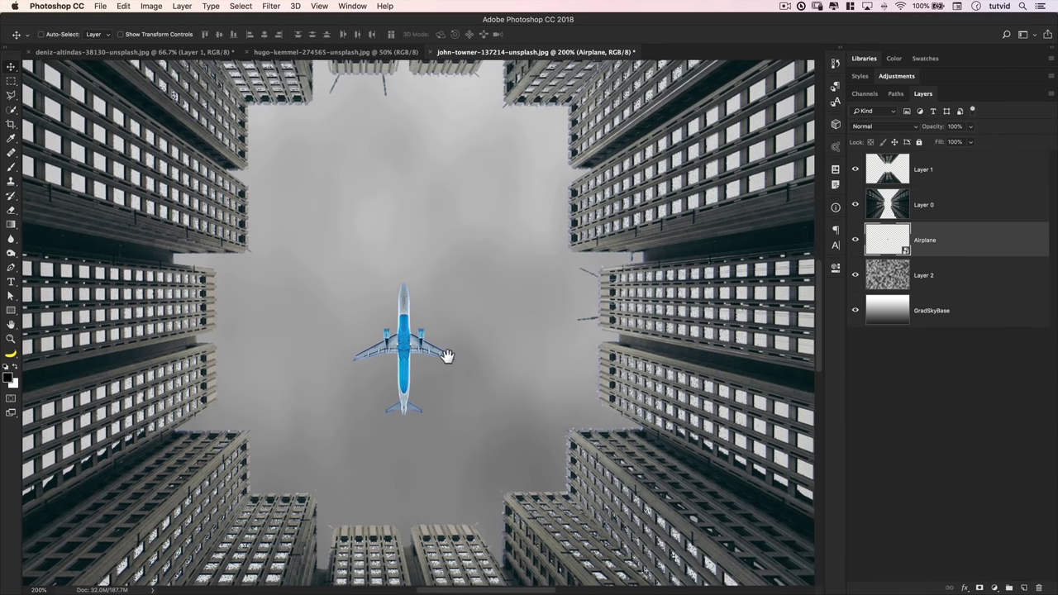
pyautogui.click(154, 6)
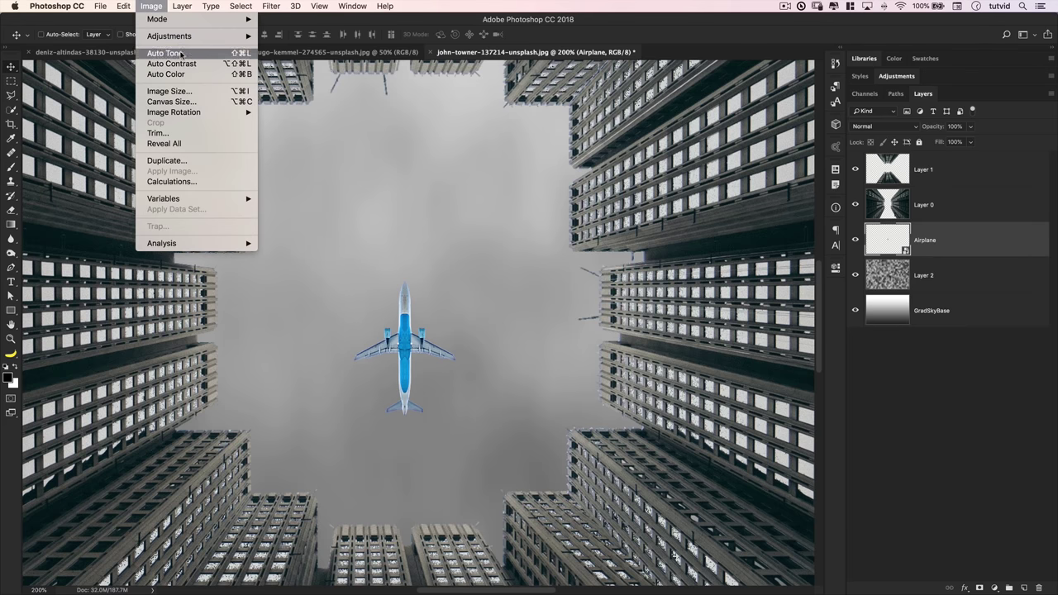
pyautogui.moveTo(174, 35)
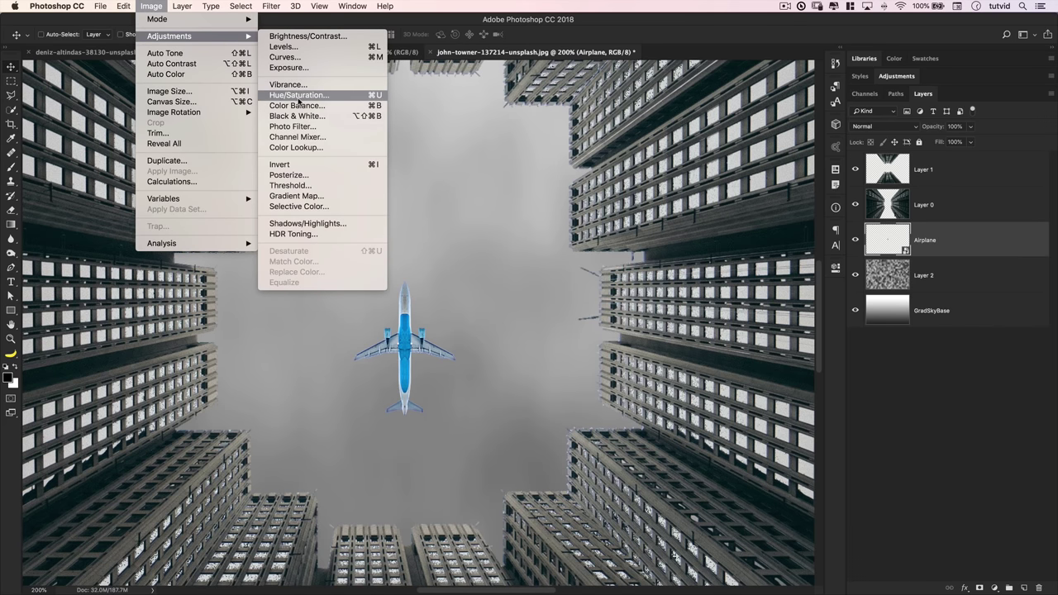
pyautogui.click(301, 97)
pyautogui.moveTo(779, 356); pyautogui.dragTo(726, 355)
pyautogui.click(925, 274)
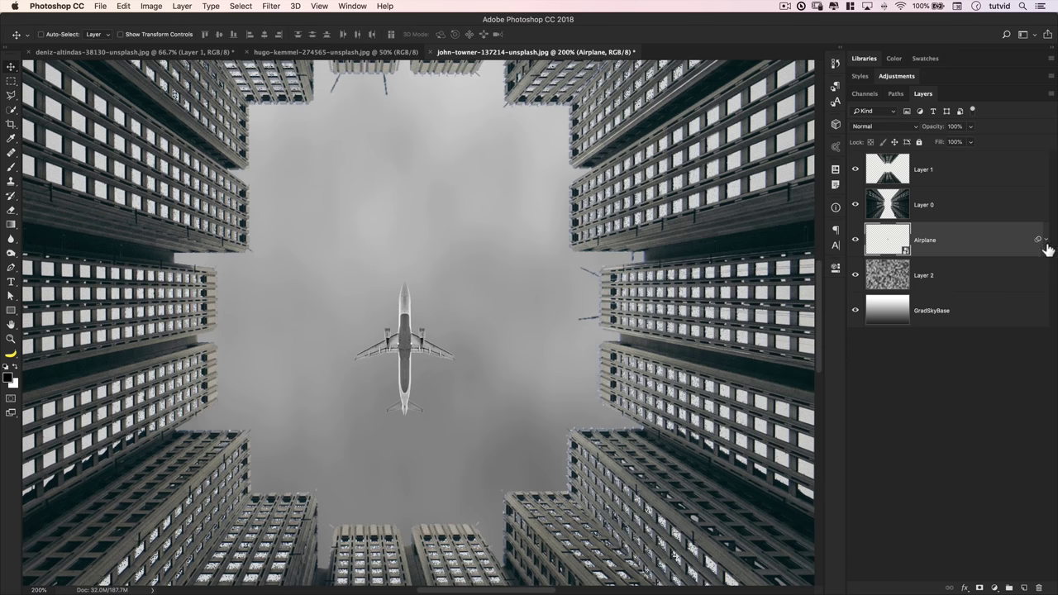
pyautogui.click(1047, 240)
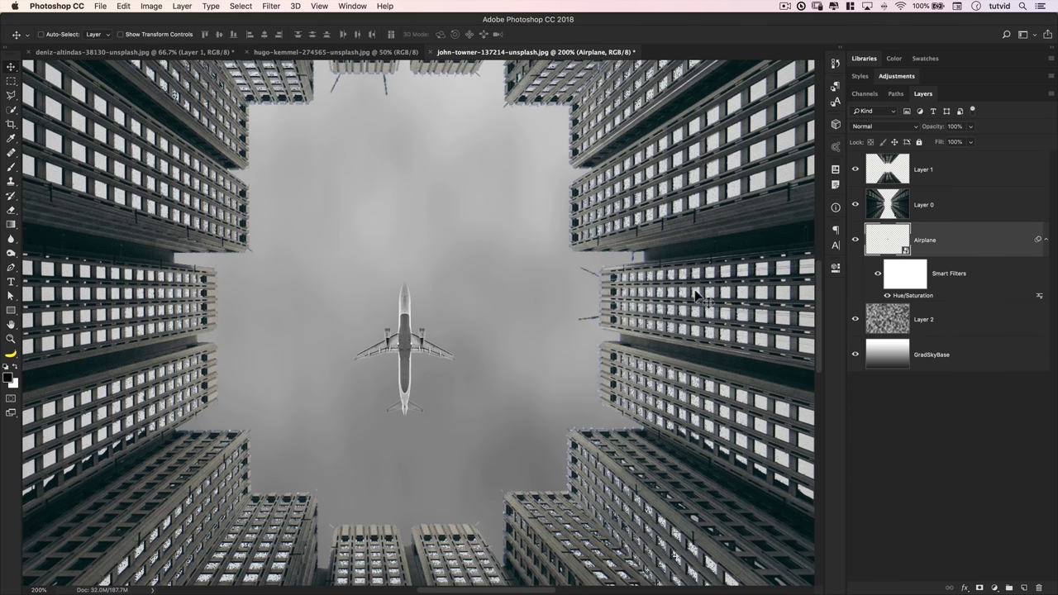
# Step: Darken the airplane to a near-black silhouette with Levels, using a midtone input of 0.39 and an output white of 31
pyautogui.click(160, 8)
pyautogui.moveTo(170, 35)
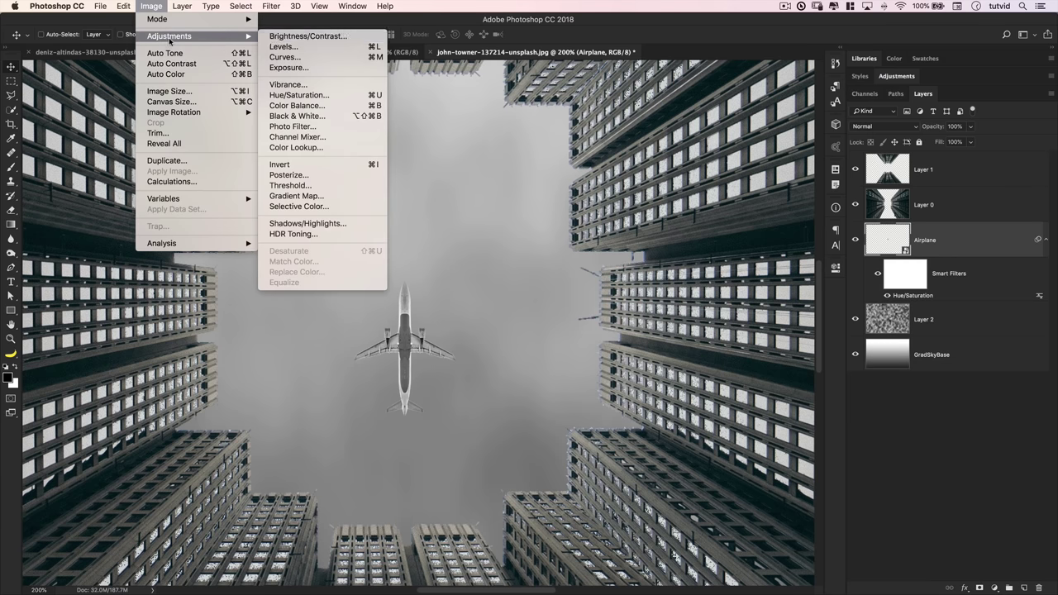
pyautogui.click(331, 36)
pyautogui.moveTo(870, 422); pyautogui.dragTo(772, 421)
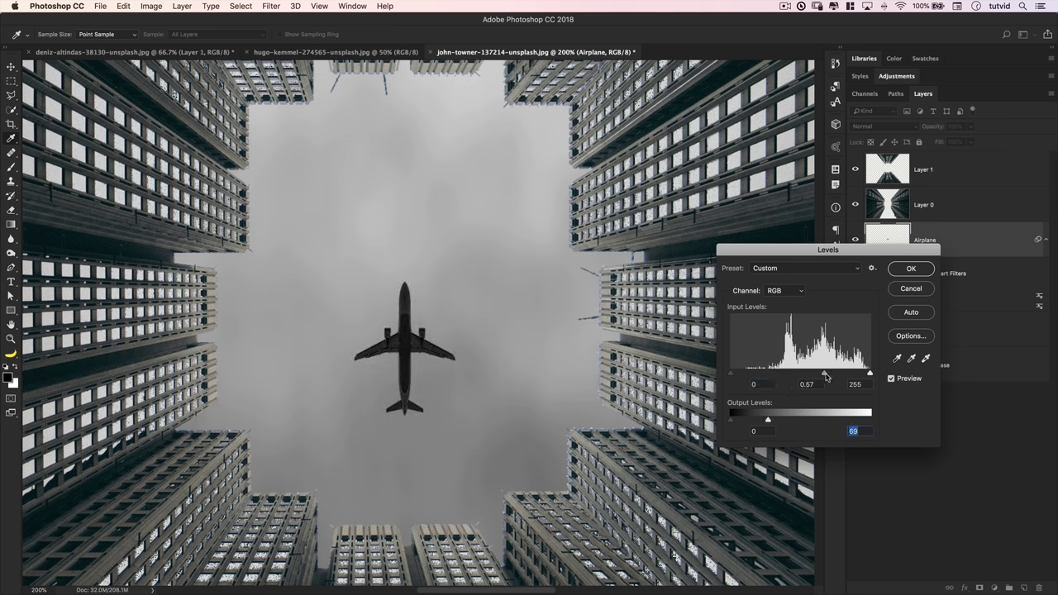
pyautogui.moveTo(835, 377); pyautogui.dragTo(839, 378)
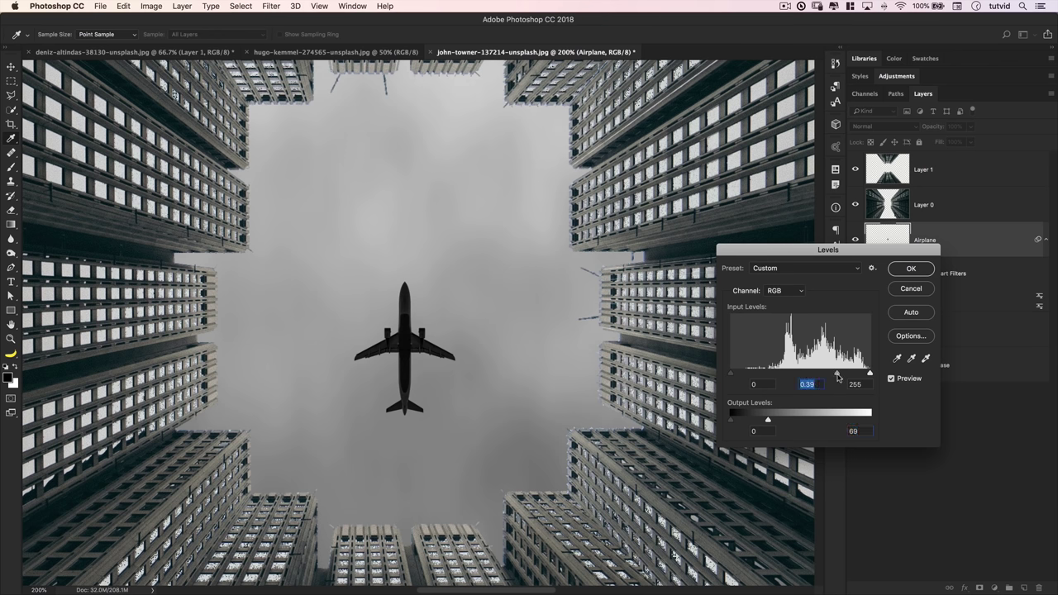
pyautogui.moveTo(754, 422); pyautogui.dragTo(751, 422)
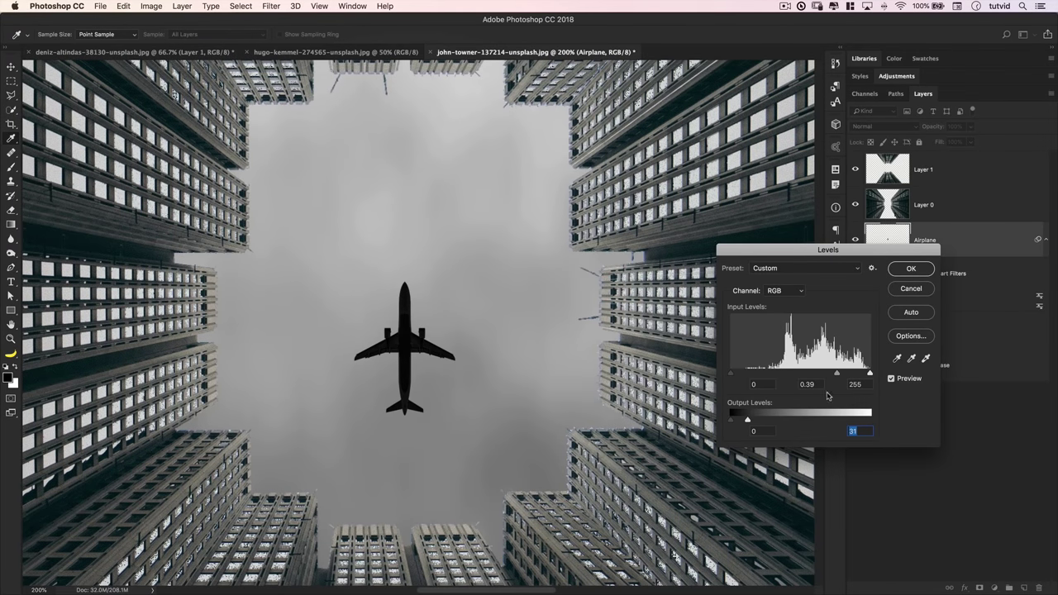
pyautogui.click(909, 269)
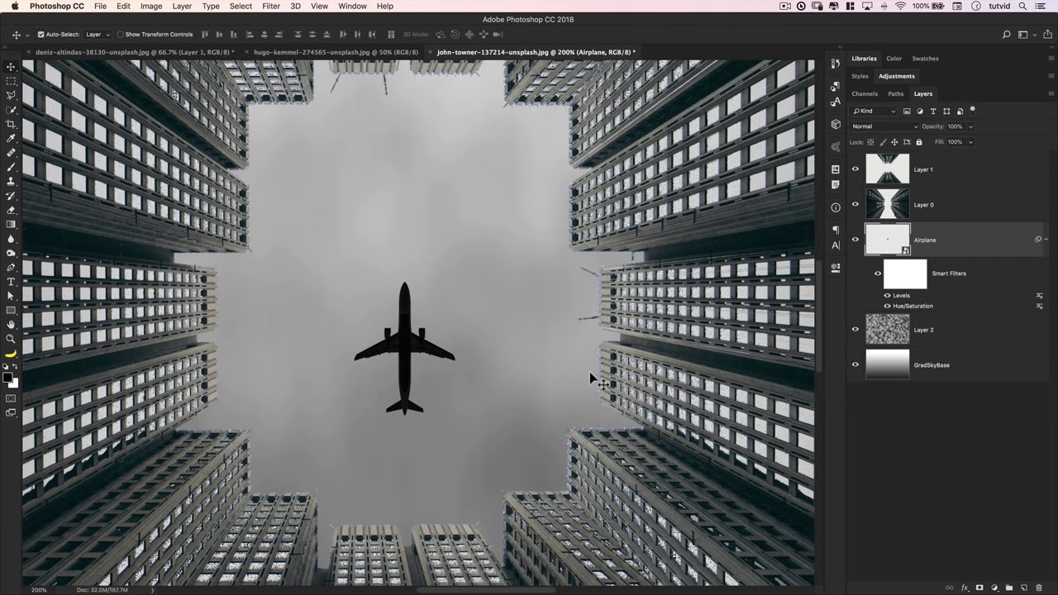
# Step: Collapse the Airplane layer's smart filter list
pyautogui.press('super+minus')
pyautogui.press('super+minus')
pyautogui.press('super+minus')
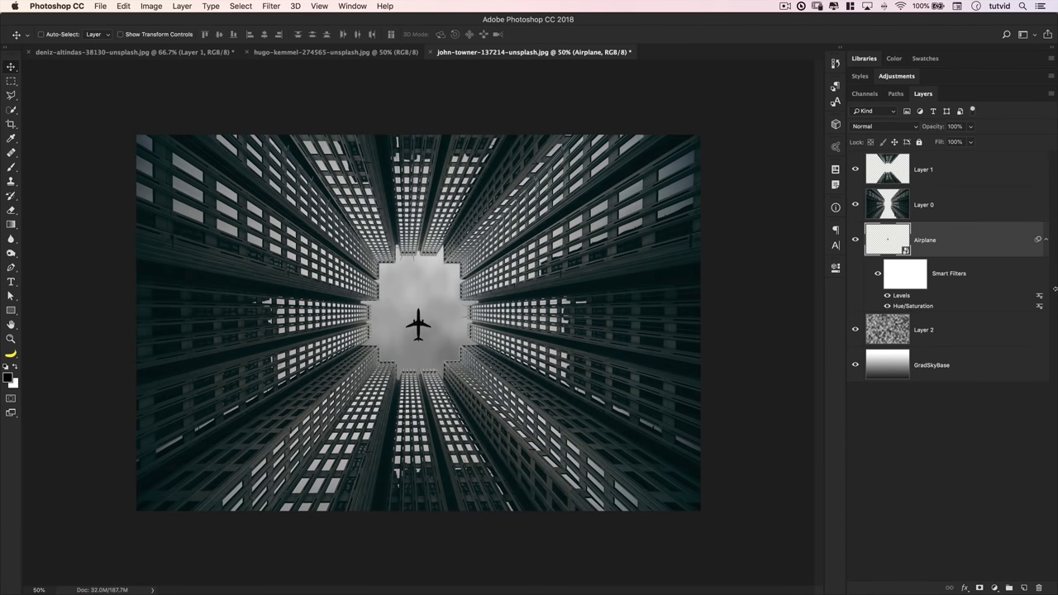
pyautogui.click(1046, 241)
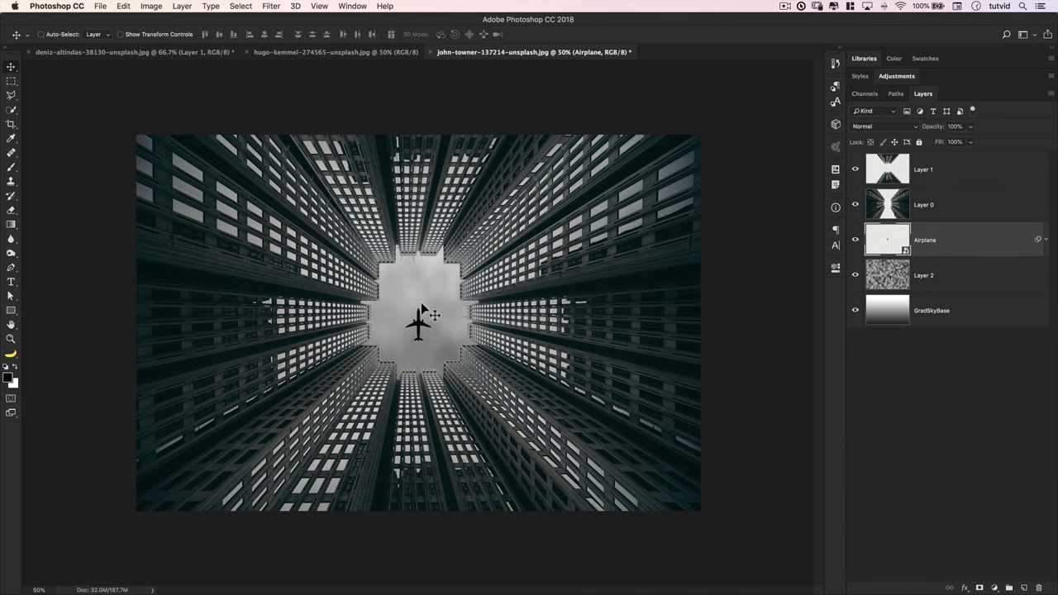
# Step: Copy the crescent moon photo into the skyscraper composite as a new layer above the Airplane layer
pyautogui.click(354, 53)
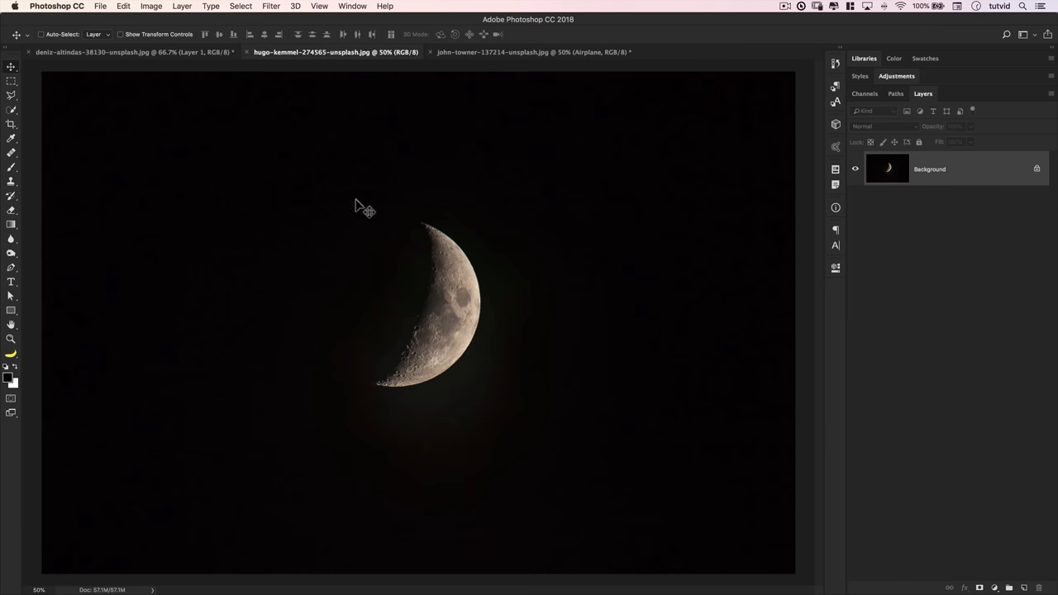
pyautogui.click(545, 53)
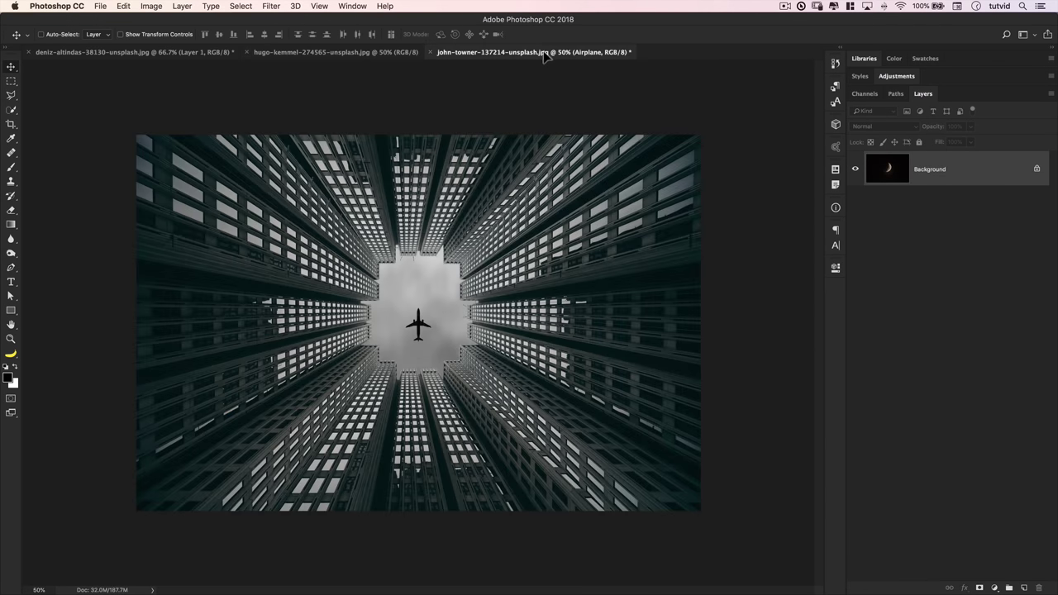
pyautogui.moveTo(408, 353); pyautogui.dragTo(449, 299)
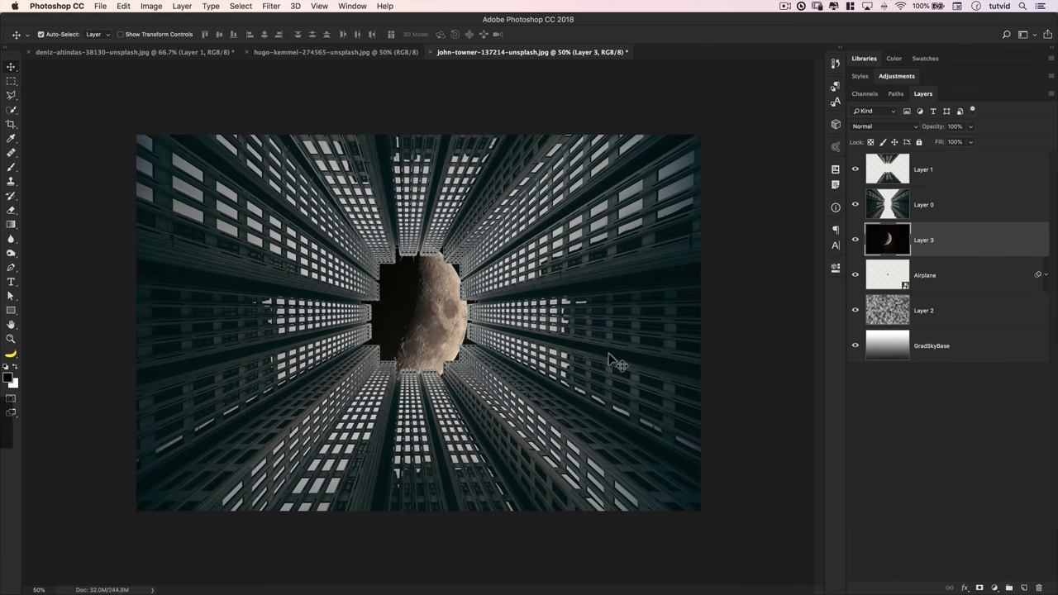
# Step: Scale the moon to about 13%, rotate it about -108.6°, and place it in the sky above the airplane's nose
pyautogui.hotkey('ctrl', 't')
pyautogui.moveTo(785, 85); pyautogui.dragTo(335, 275)
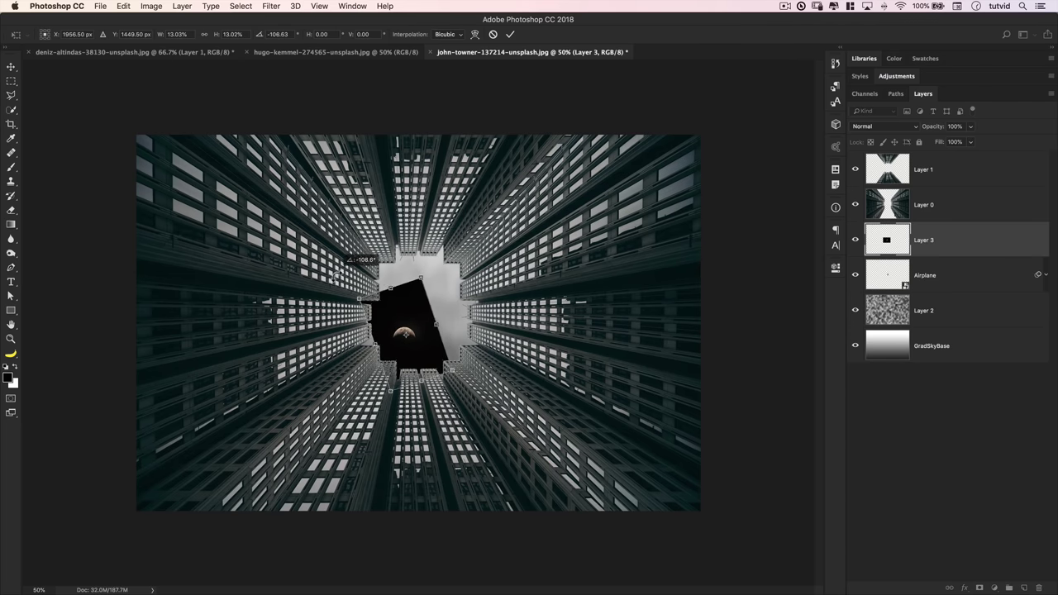
pyautogui.moveTo(406, 307); pyautogui.dragTo(417, 256)
pyautogui.moveTo(445, 307); pyautogui.dragTo(451, 306)
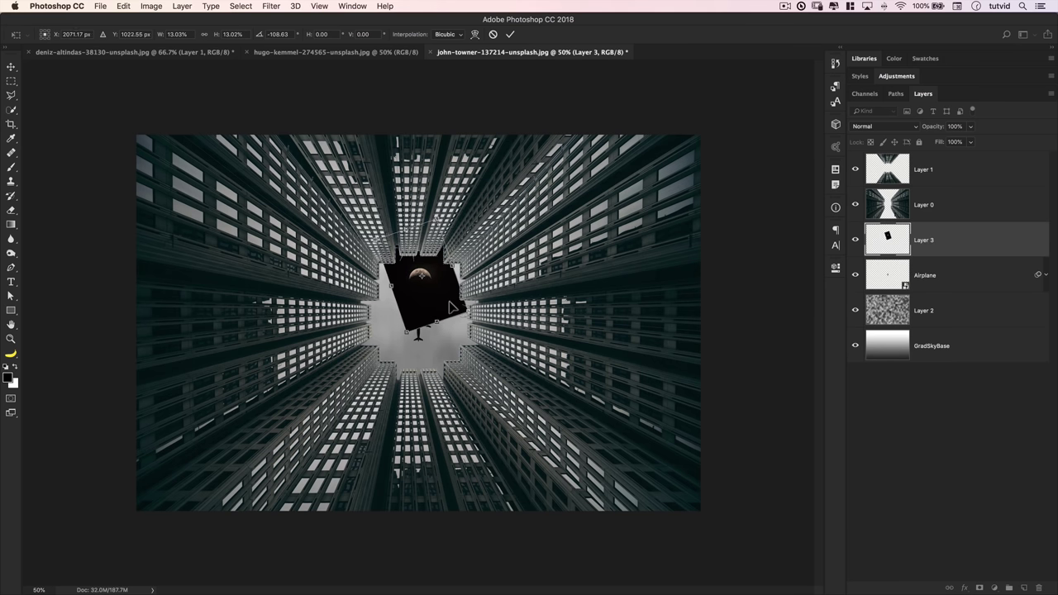
pyautogui.press('Return')
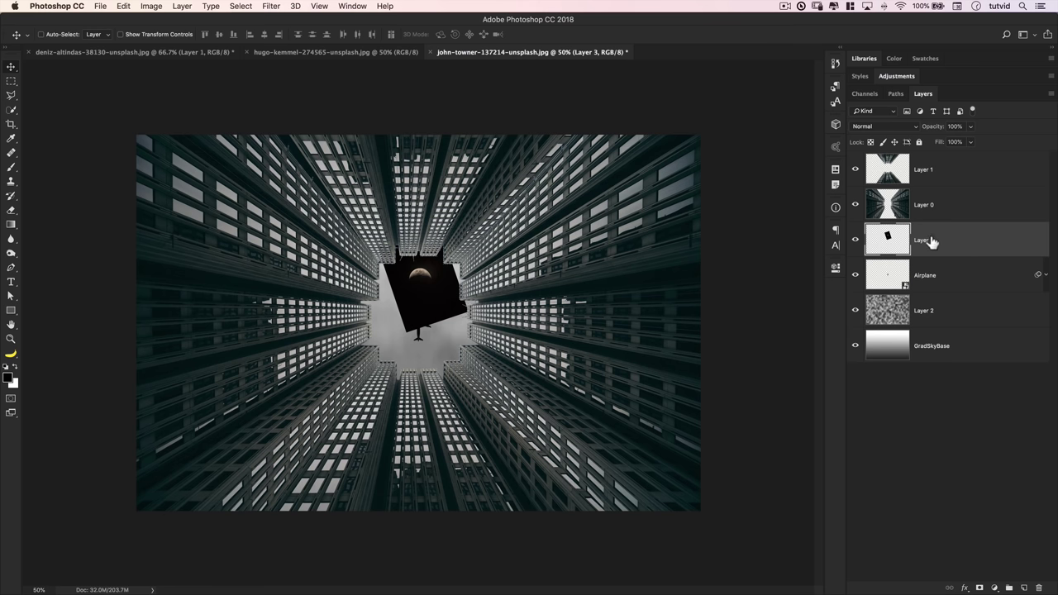
# Step: Rename the moon layer as Moon and set its blend mode to Screen
pyautogui.write('Moon')
pyautogui.press('Return')
pyautogui.click(898, 129)
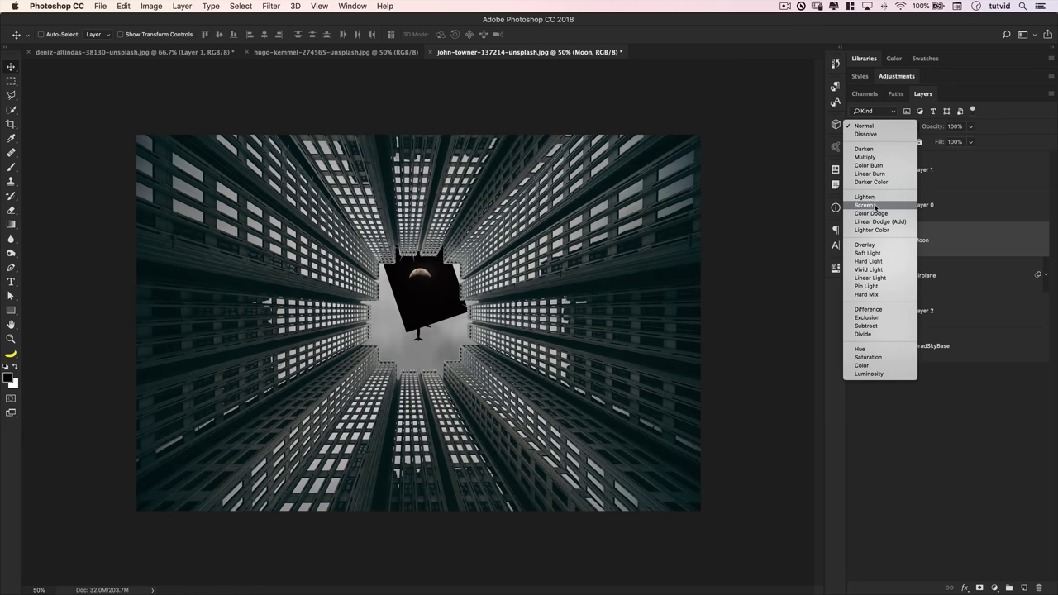
pyautogui.click(618, 234)
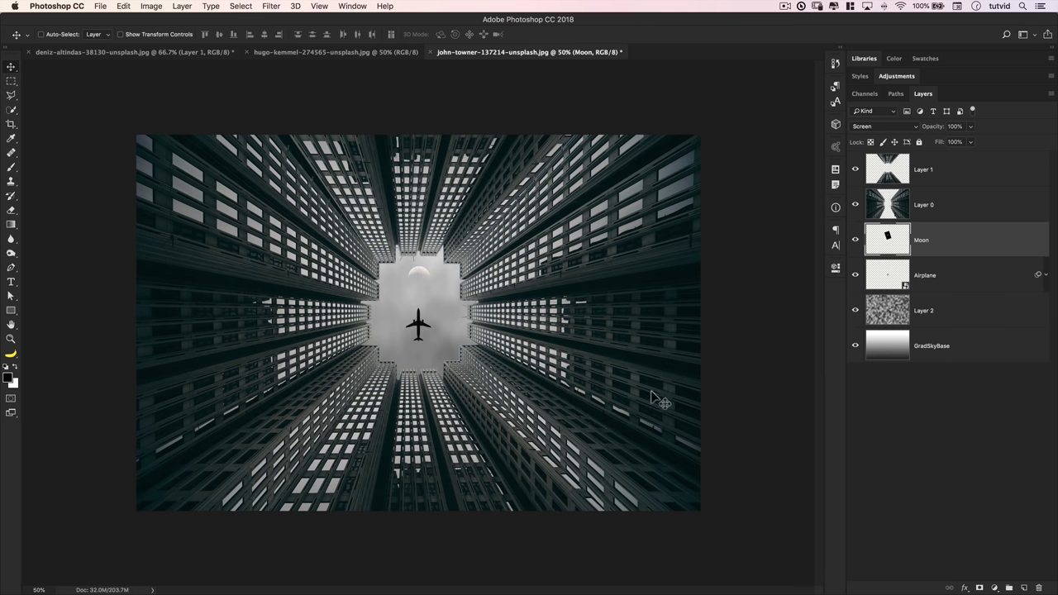
# Step: Add a new layer named "stuff" directly above the Layer 2 clouds, beneath the airplane
pyautogui.press('z')
pyautogui.click(427, 345)
pyautogui.click(428, 345)
pyautogui.click(428, 345)
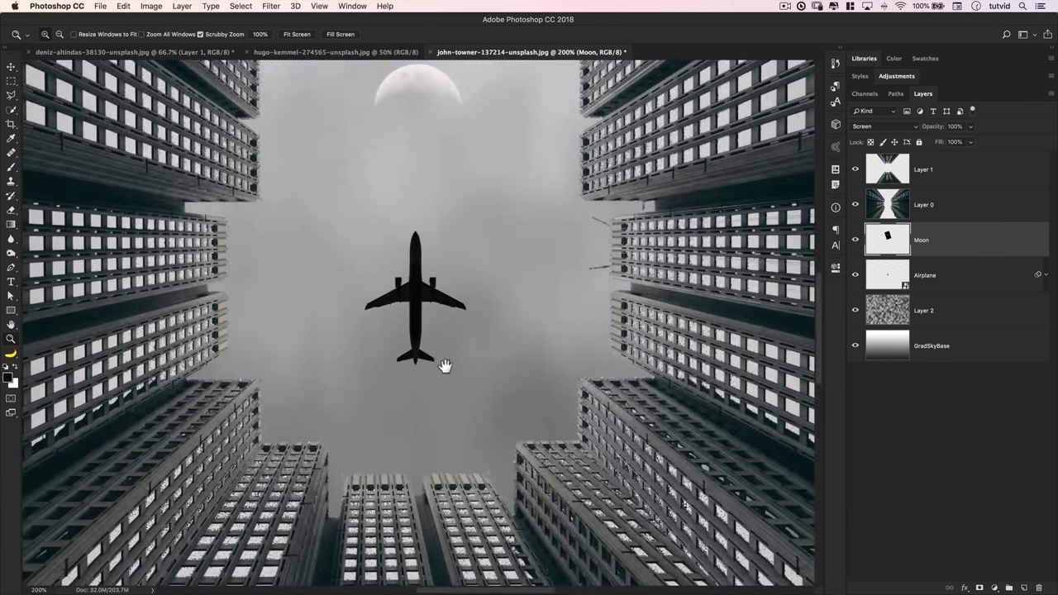
pyautogui.moveTo(442, 364); pyautogui.dragTo(454, 342)
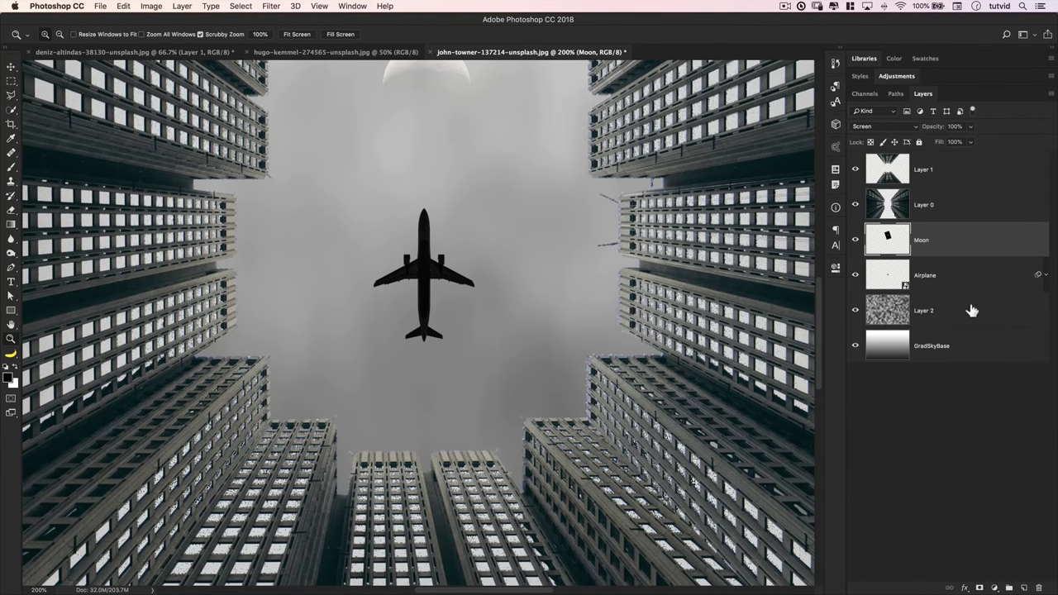
pyautogui.click(946, 287)
pyautogui.click(939, 322)
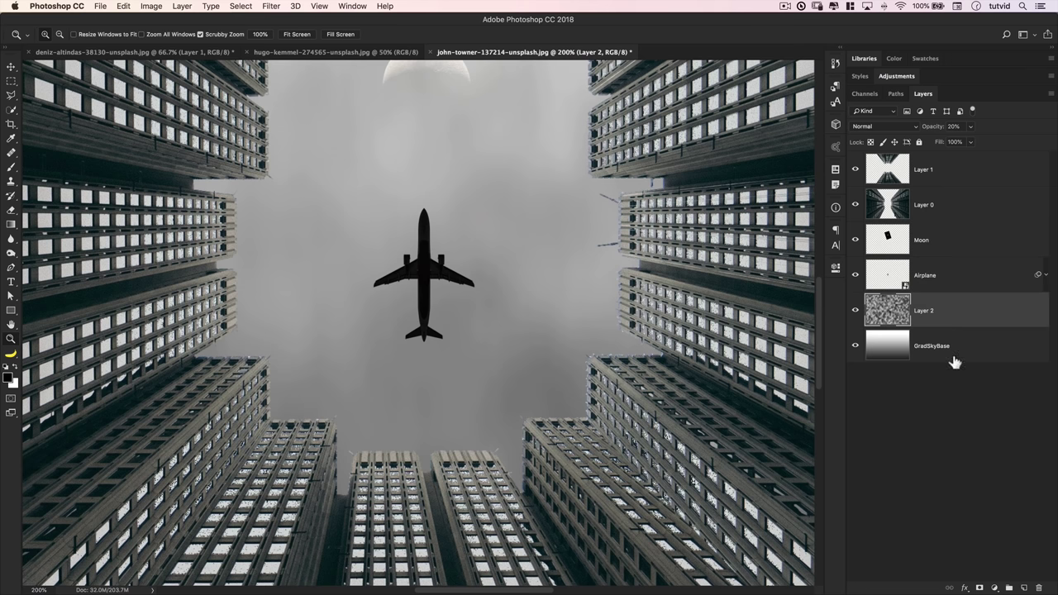
pyautogui.click(1026, 587)
pyautogui.doubleClick(924, 311)
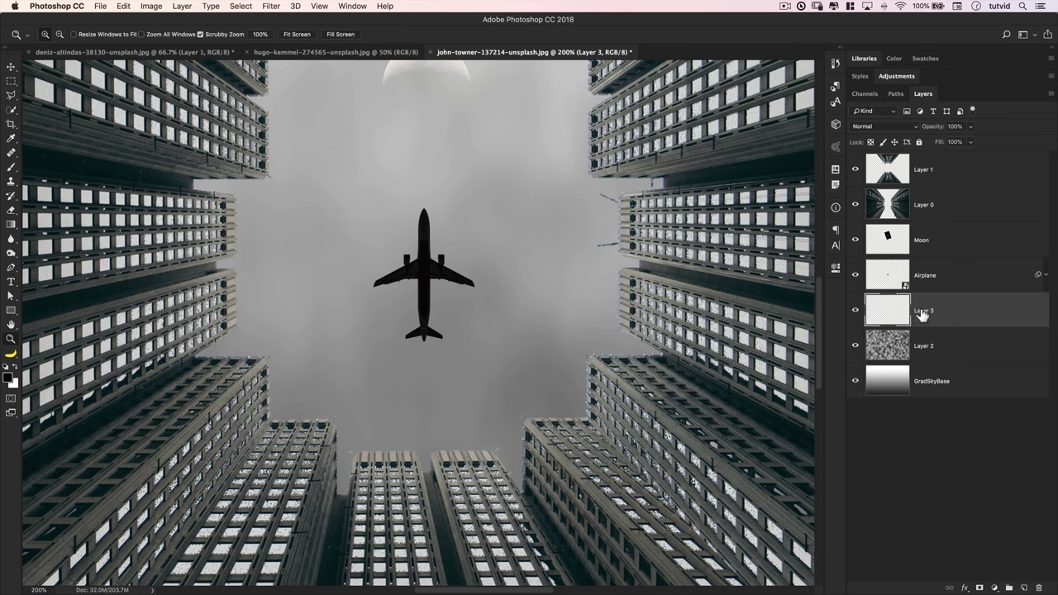
pyautogui.write('stuff')
pyautogui.press('Return')
# Step: Fill a narrow vertical rectangular selection from the airplane's left engine down to the buildings with white, and deselect it
pyautogui.click(11, 80)
pyautogui.moveTo(406, 260); pyautogui.dragTo(414, 452)
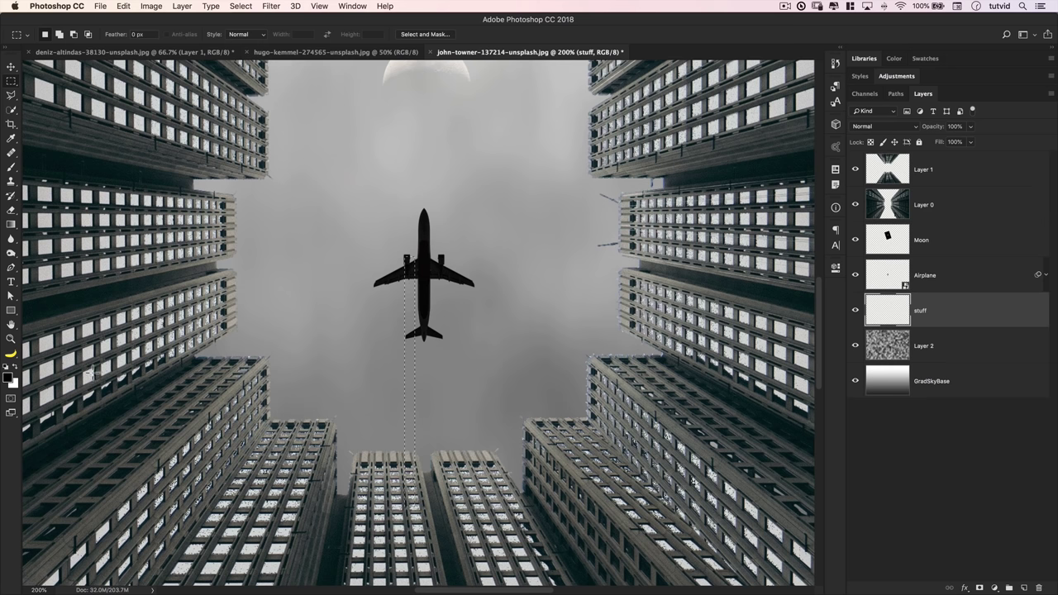
pyautogui.click(124, 6)
pyautogui.click(161, 186)
pyautogui.click(244, 169)
pyautogui.click(232, 178)
pyautogui.click(316, 169)
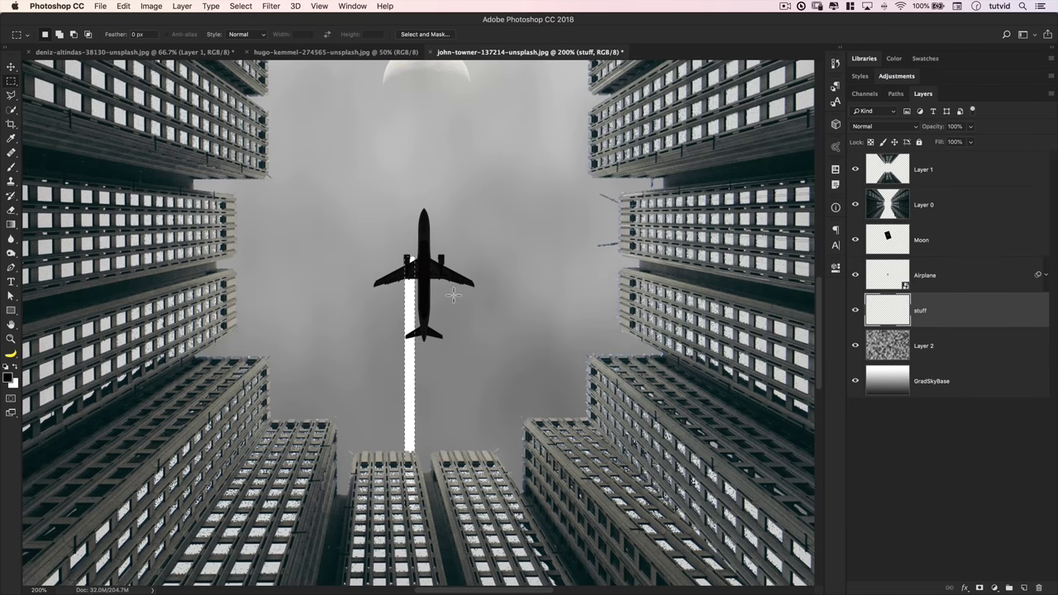
pyautogui.press('super+d')
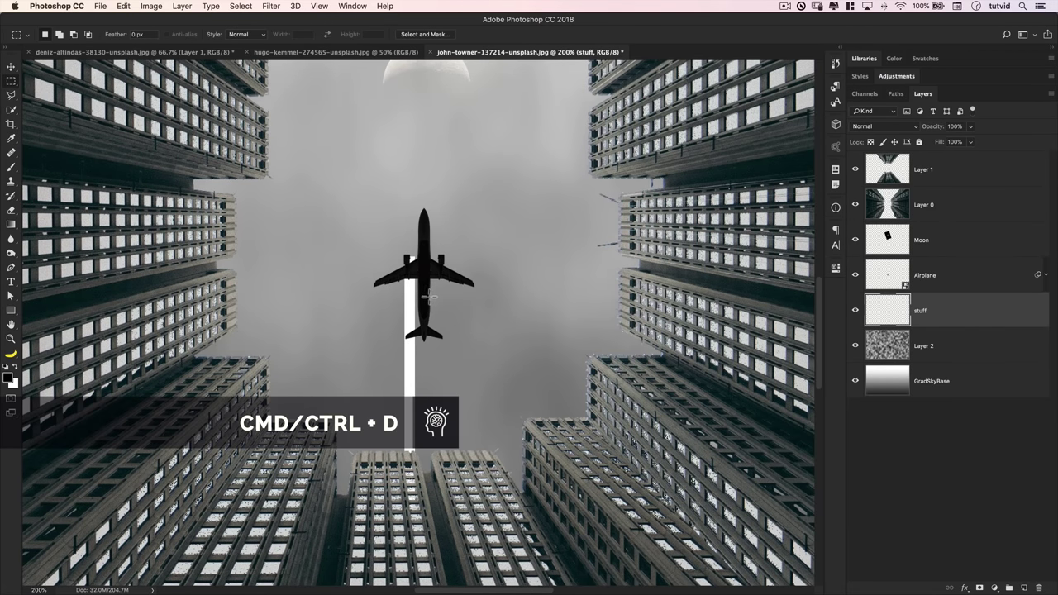
# Step: Align the white strip with the left engine and soften it with a Gaussian Blur of 10 pixels radius
pyautogui.press('v')
pyautogui.moveTo(415, 320); pyautogui.dragTo(414, 320)
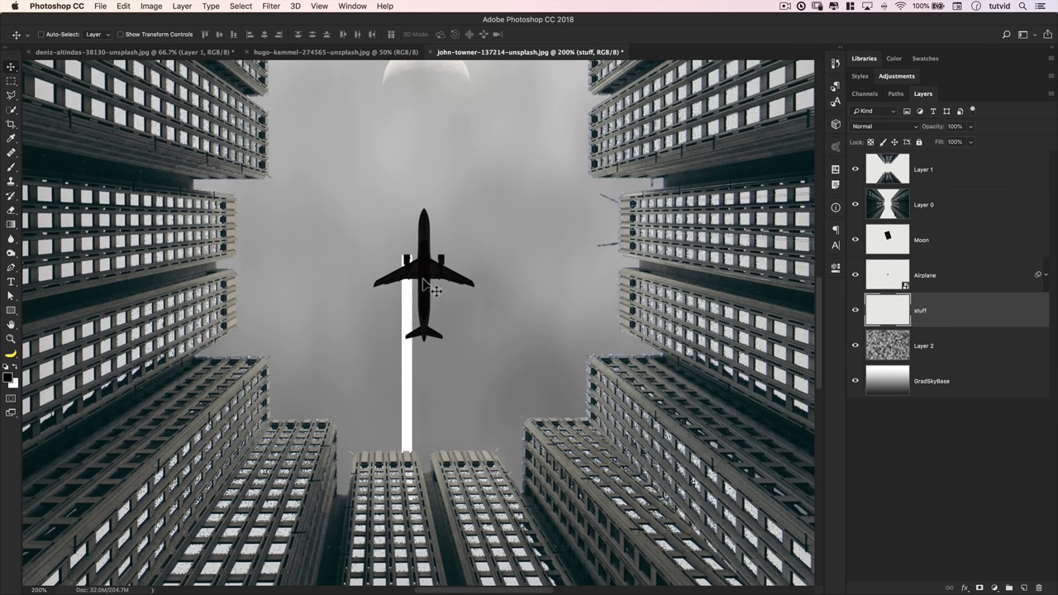
pyautogui.click(270, 7)
pyautogui.moveTo(305, 142)
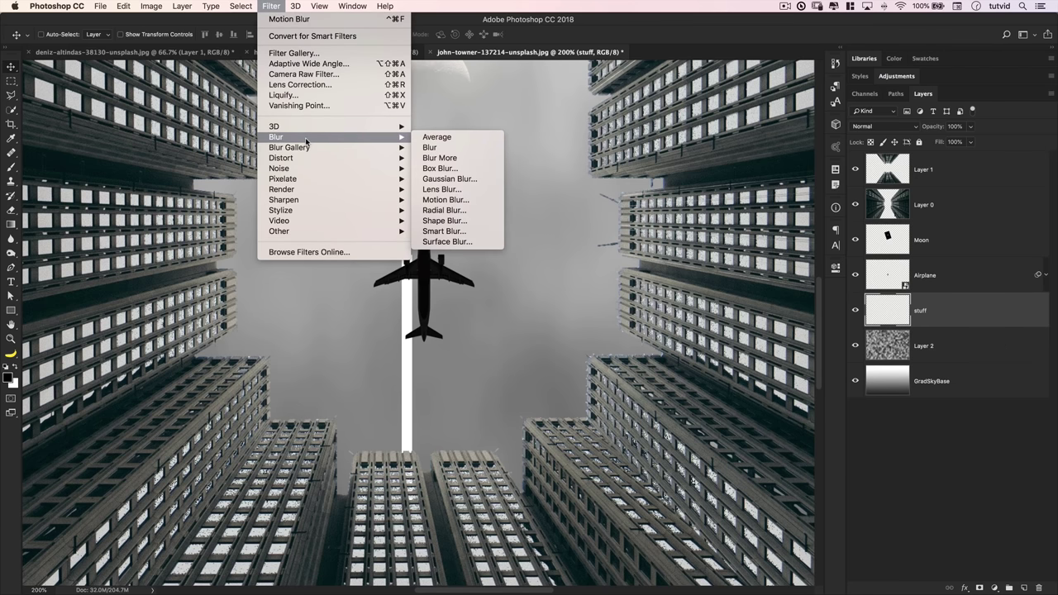
pyautogui.click(451, 179)
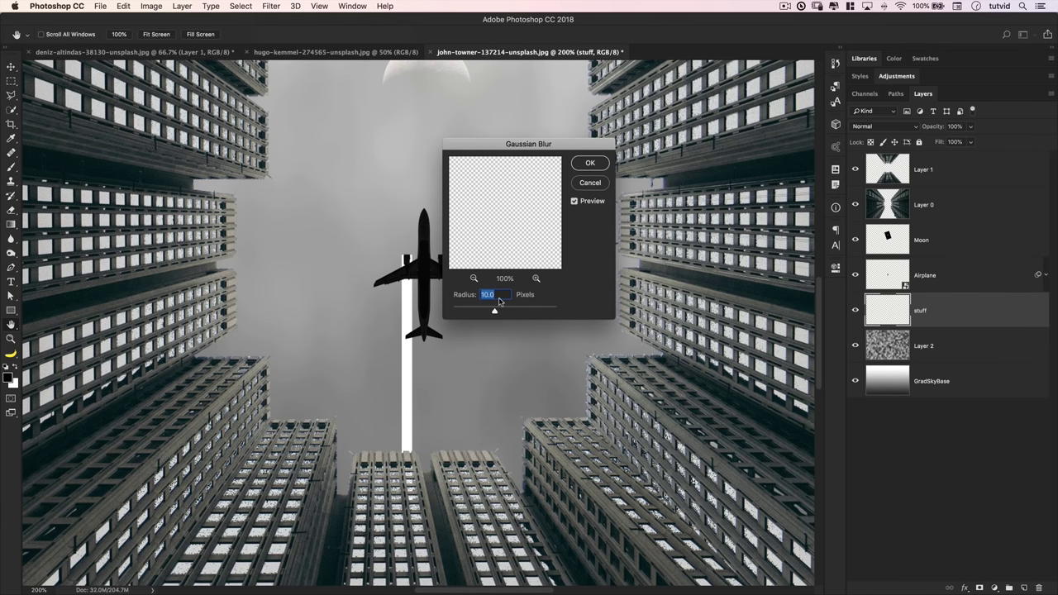
pyautogui.click(592, 164)
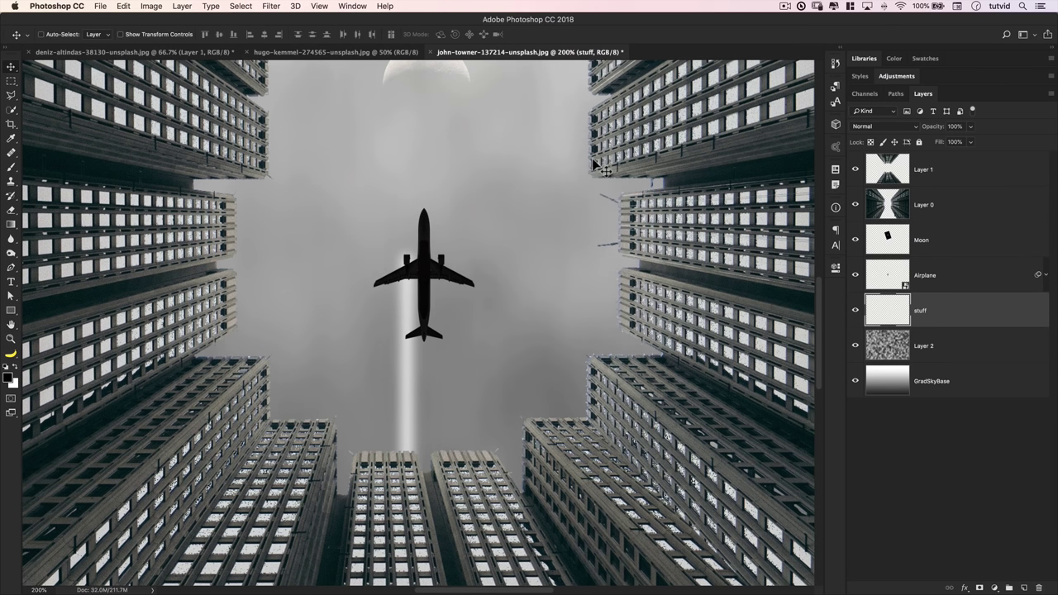
# Step: Taper the blurred strip with a Perspective transform, narrow at the engine and wide at the buildings, and shift it down behind the wing
pyautogui.press('super+t')
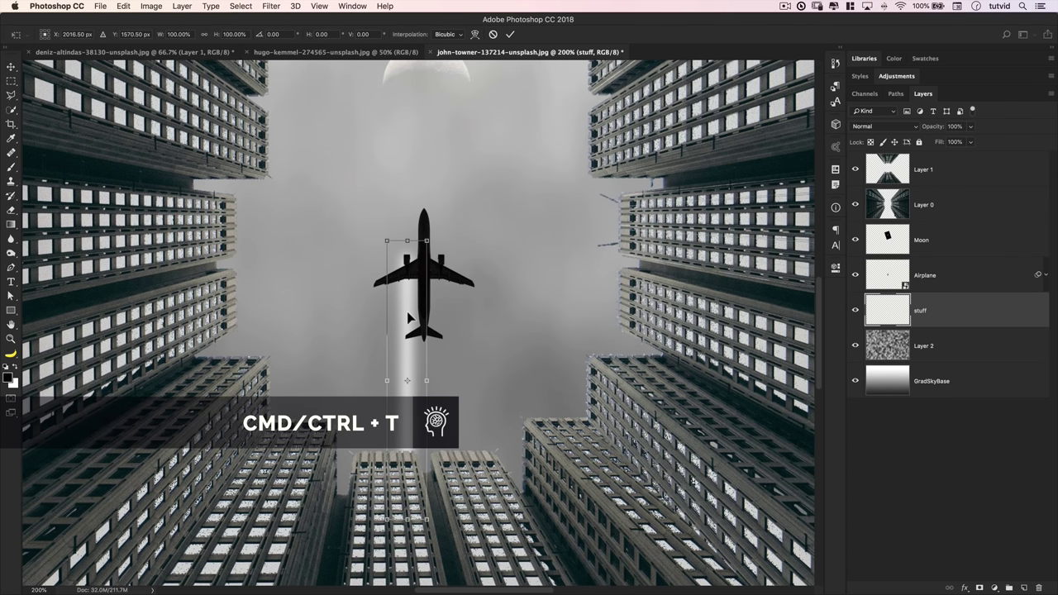
pyautogui.rightClick(408, 311)
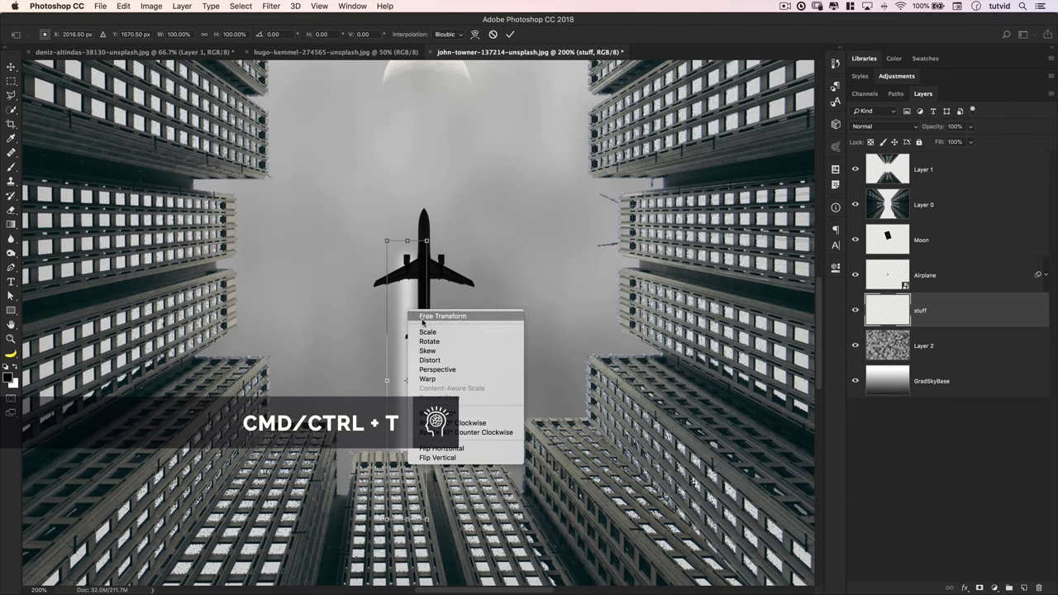
pyautogui.click(437, 370)
pyautogui.moveTo(428, 243); pyautogui.dragTo(407, 241)
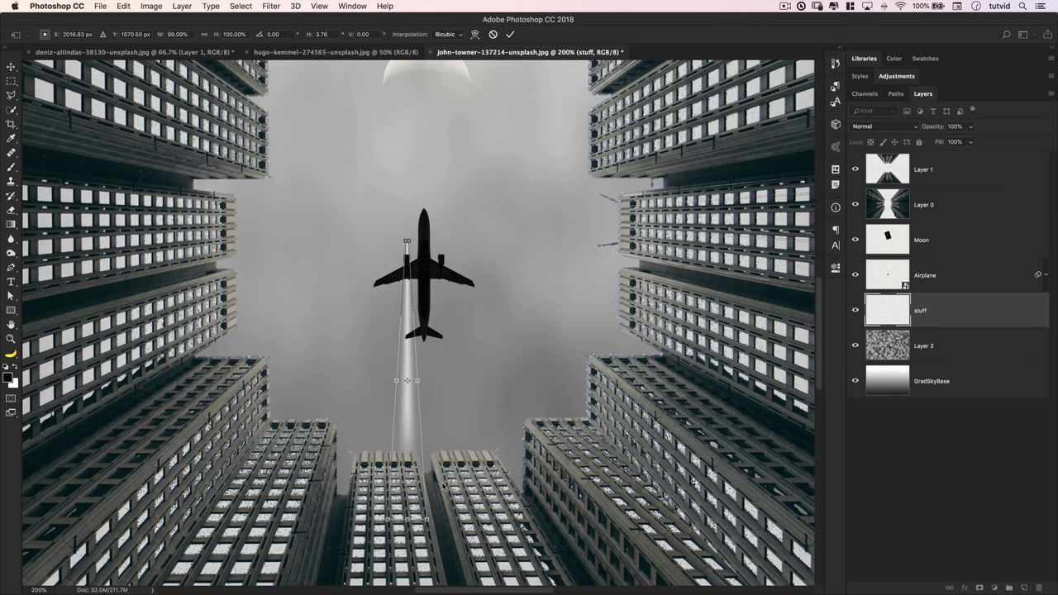
pyautogui.press('super+z')
pyautogui.press('super+z')
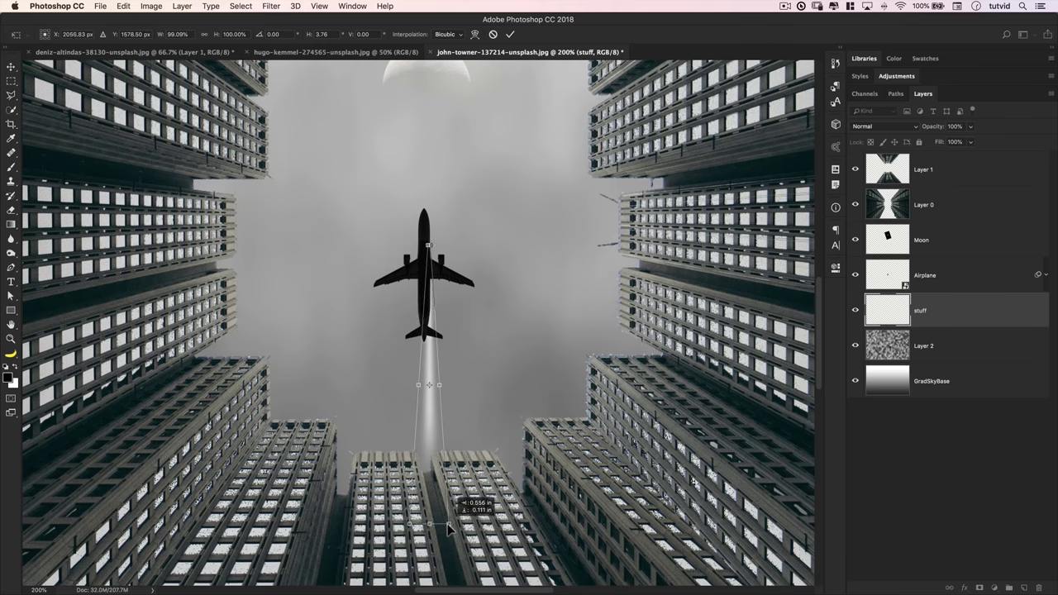
pyautogui.moveTo(427, 523); pyautogui.dragTo(463, 523)
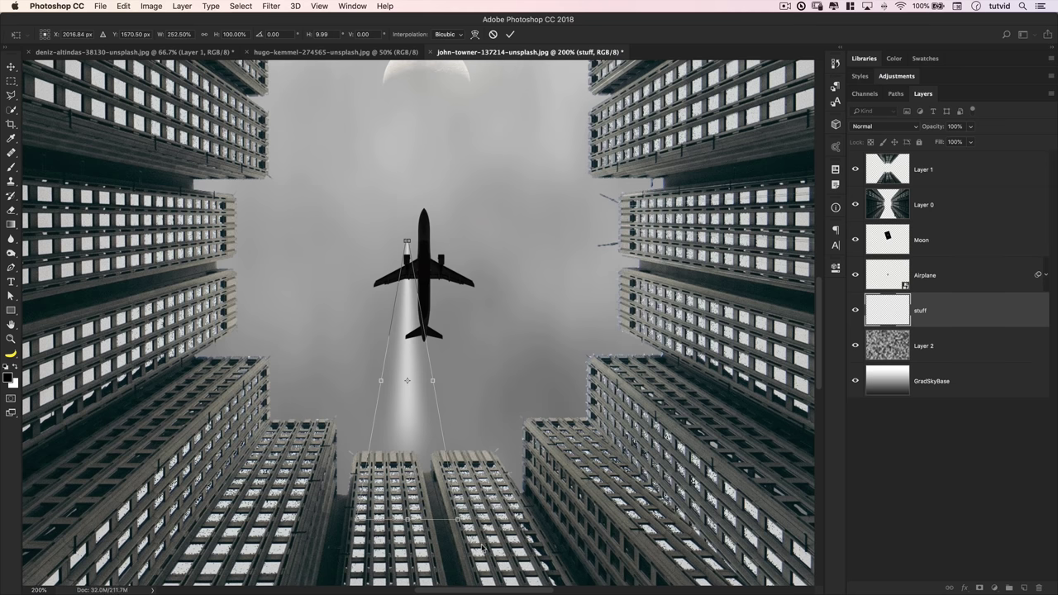
pyautogui.press('Return')
pyautogui.moveTo(404, 300); pyautogui.dragTo(403, 320)
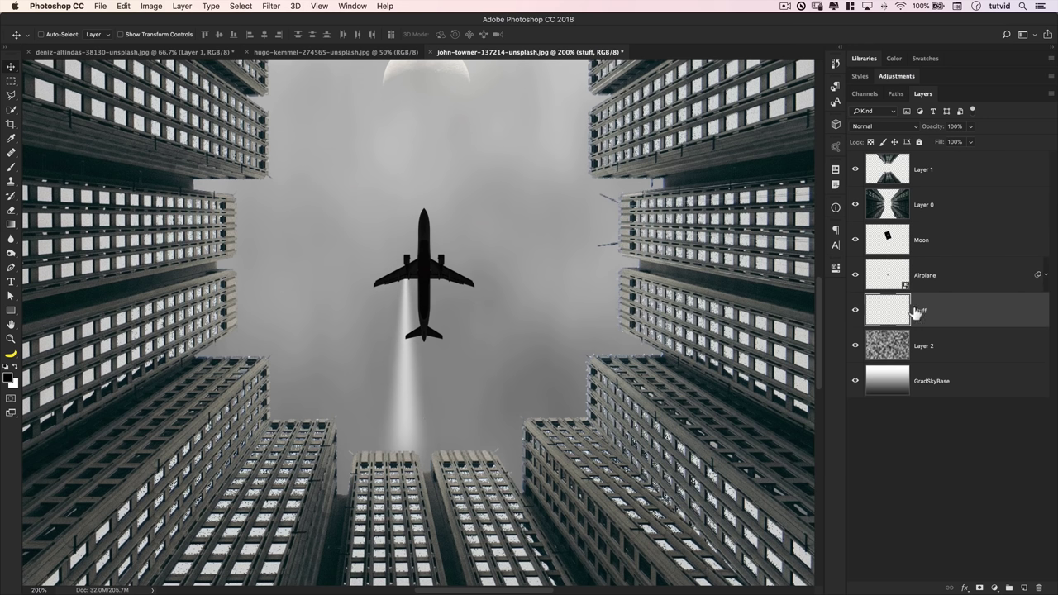
# Step: Add a layer mask to the stuff layer and draw a short linear gradient on it to fade the trail near the engine
pyautogui.click(980, 589)
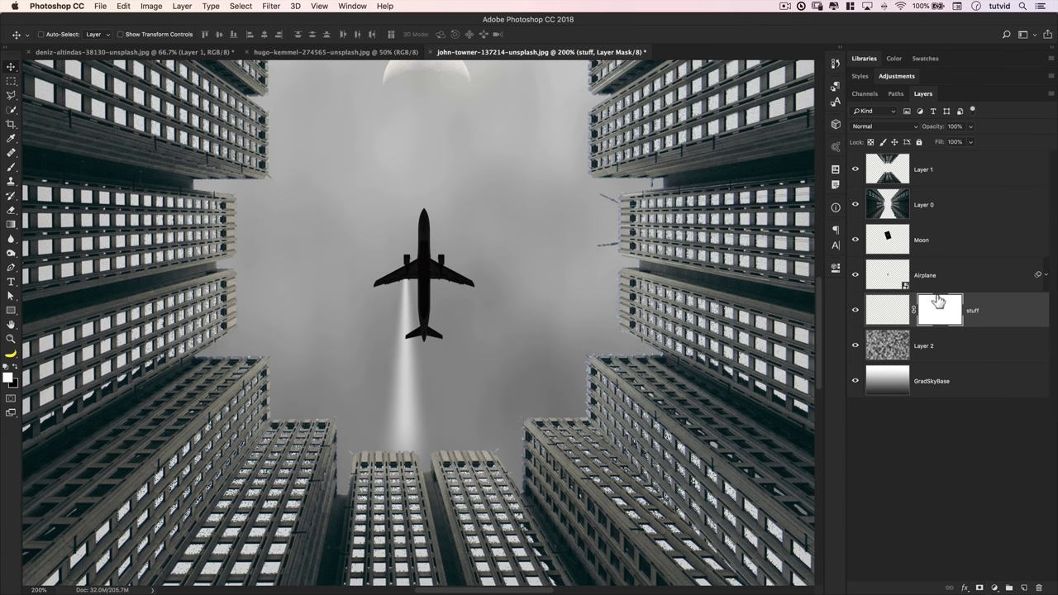
pyautogui.click(12, 225)
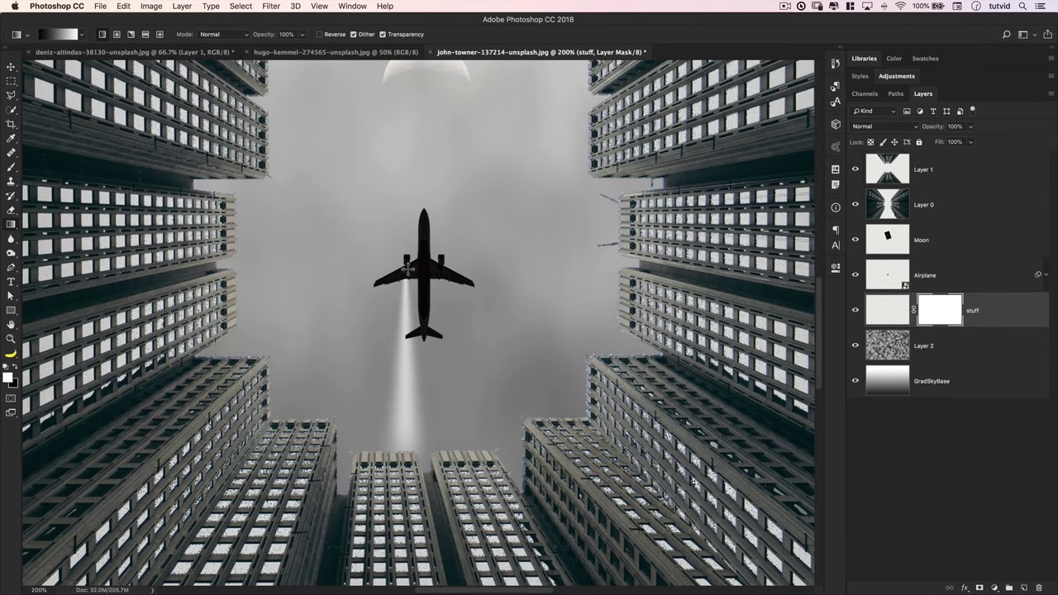
pyautogui.moveTo(411, 292); pyautogui.dragTo(418, 346)
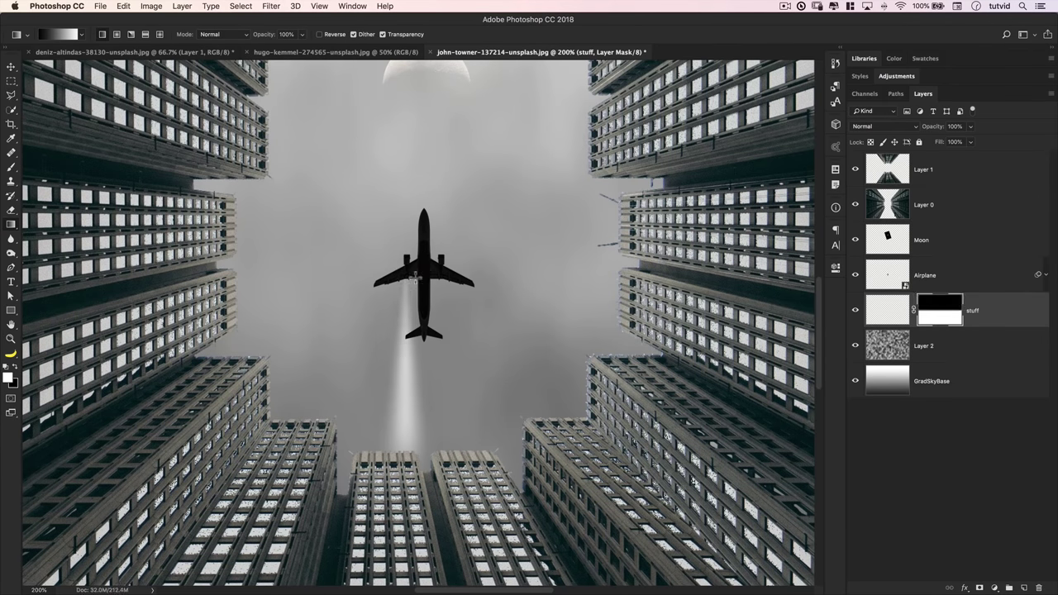
pyautogui.press('super+z')
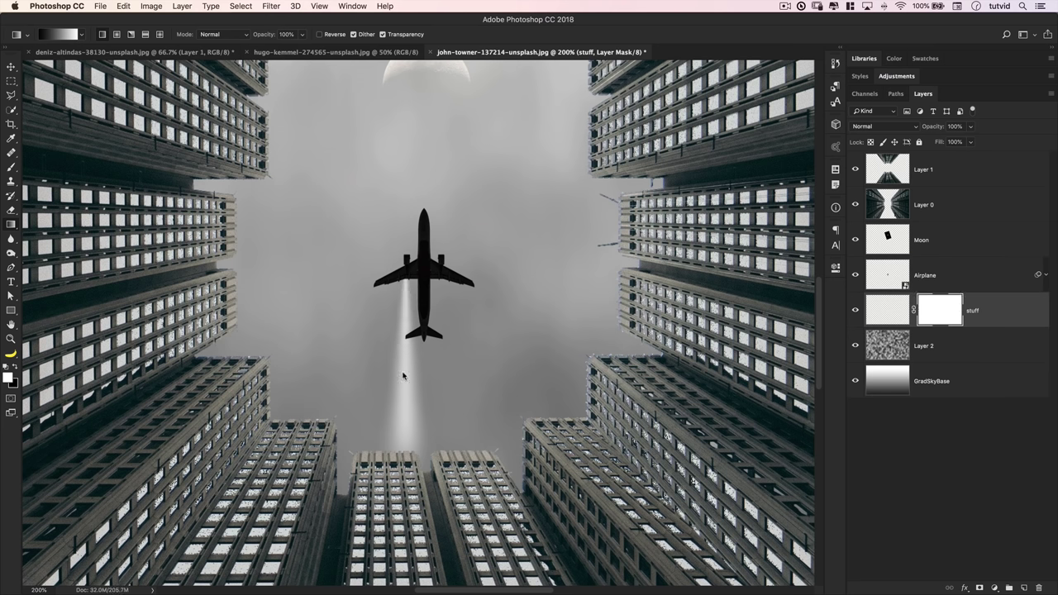
pyautogui.press('super+z')
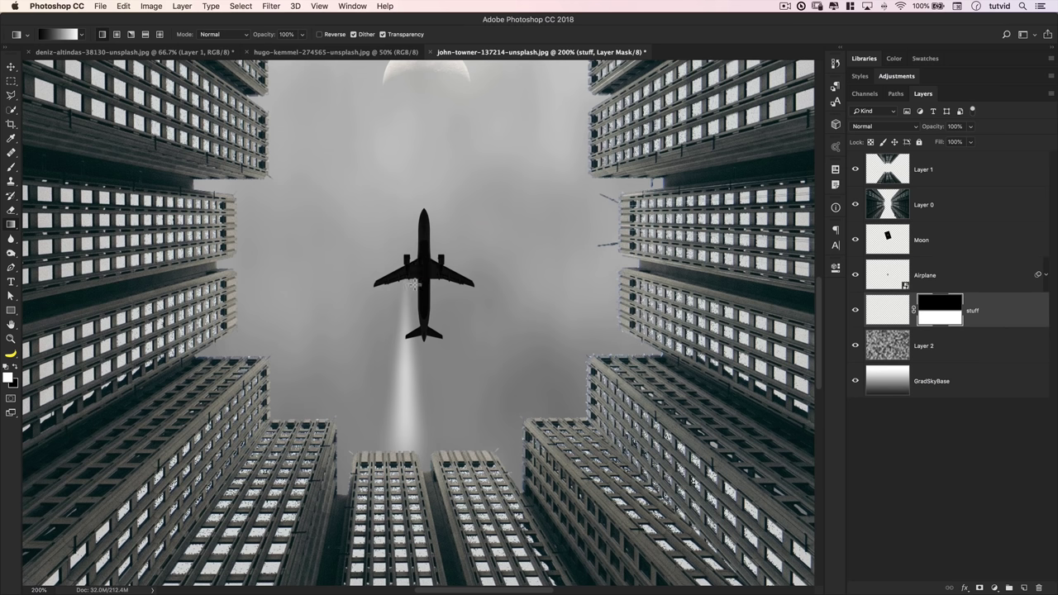
# Step: Duplicate the masked contrail layer and move the copy behind the airplane's right engine
pyautogui.click(882, 319)
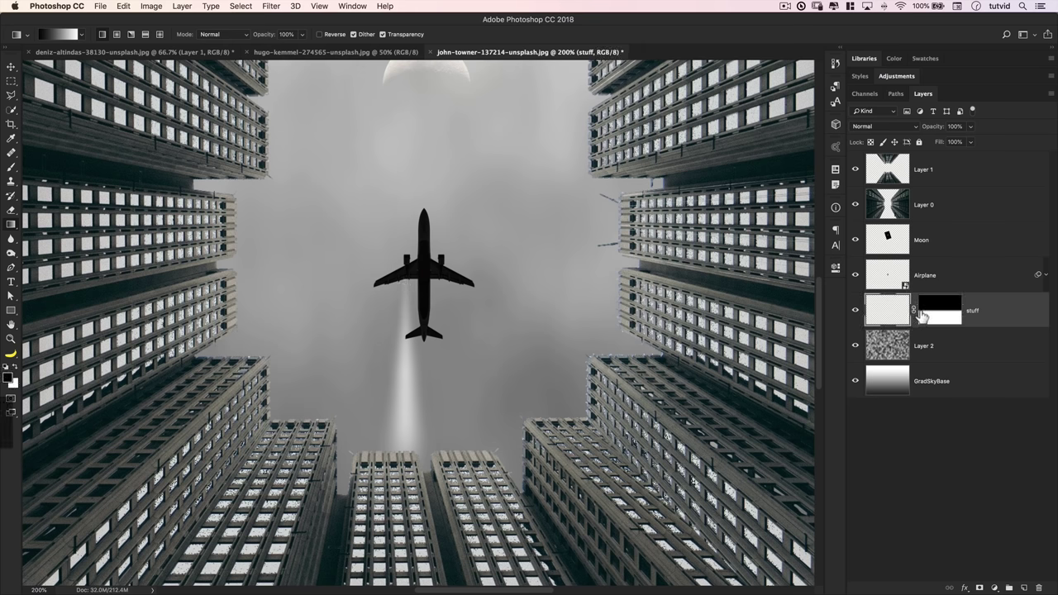
pyautogui.press('super+j')
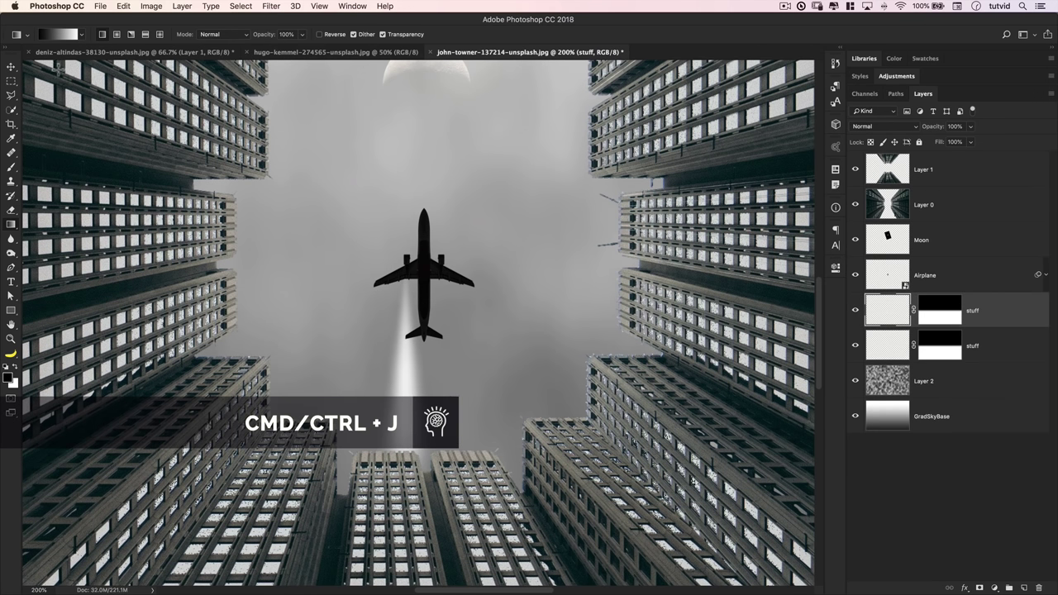
pyautogui.press('v')
pyautogui.moveTo(402, 383); pyautogui.dragTo(433, 387)
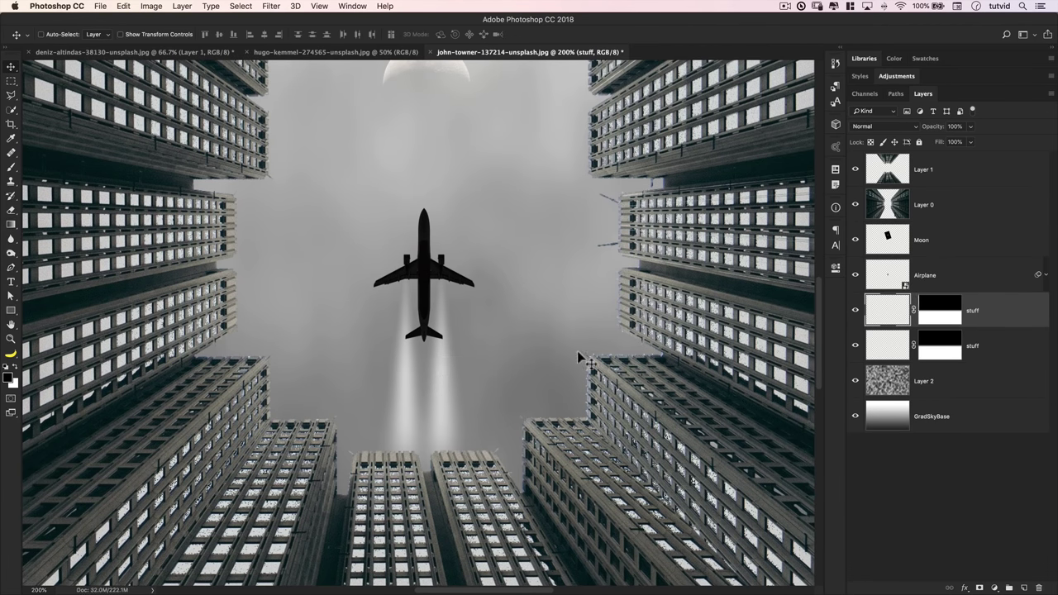
pyautogui.press('super+0')
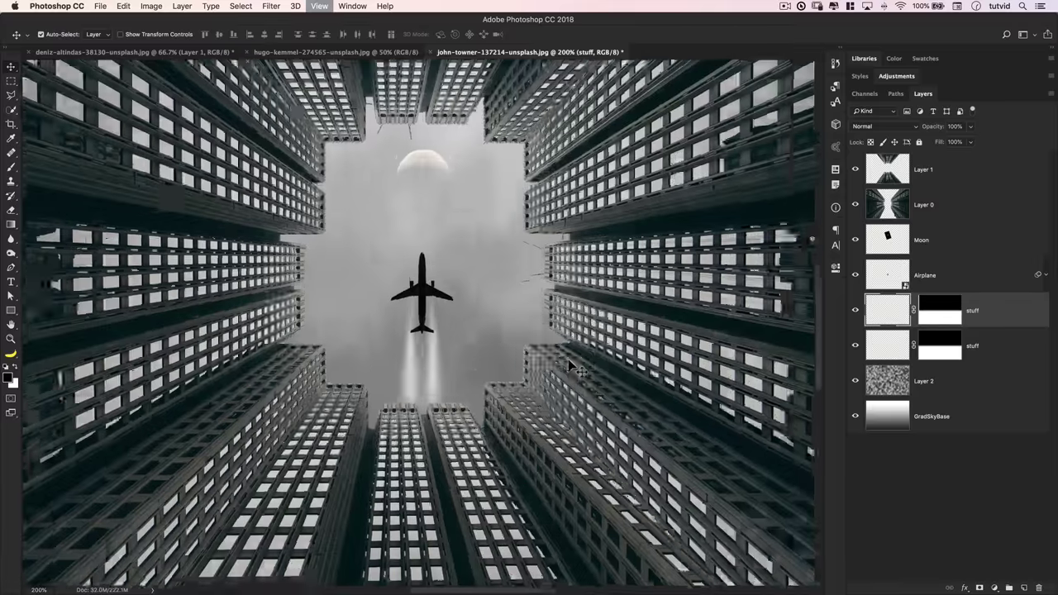
pyautogui.press('super+minus')
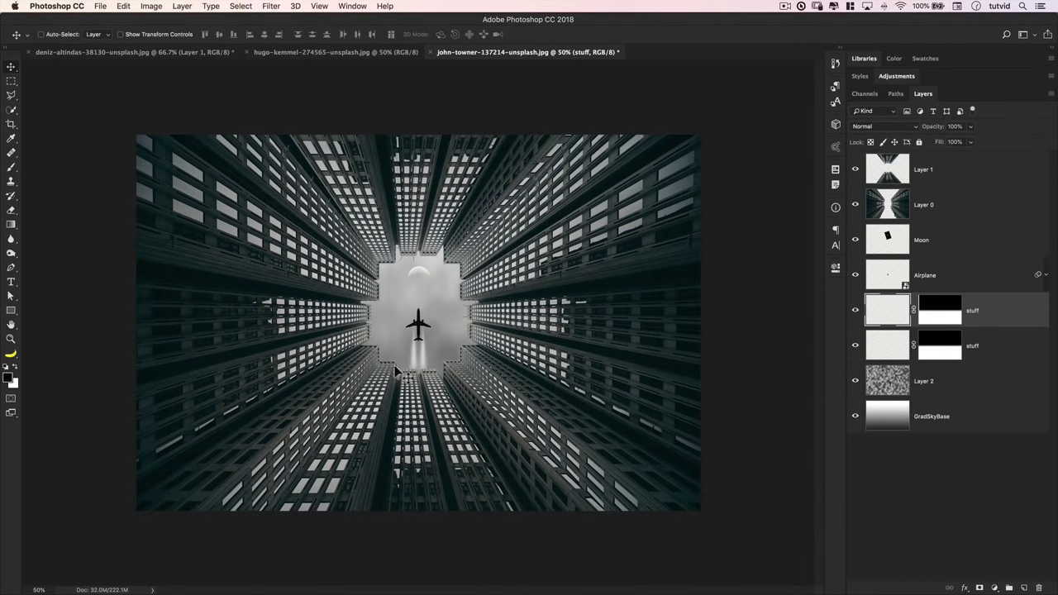
# Step: Set the blend mode of both contrail layers named stuff to Soft Light
pyautogui.keyDown('shift'); pyautogui.click(1013, 351); pyautogui.keyUp('shift')
pyautogui.moveTo(944, 130); pyautogui.dragTo(968, 127)
pyautogui.click(901, 126)
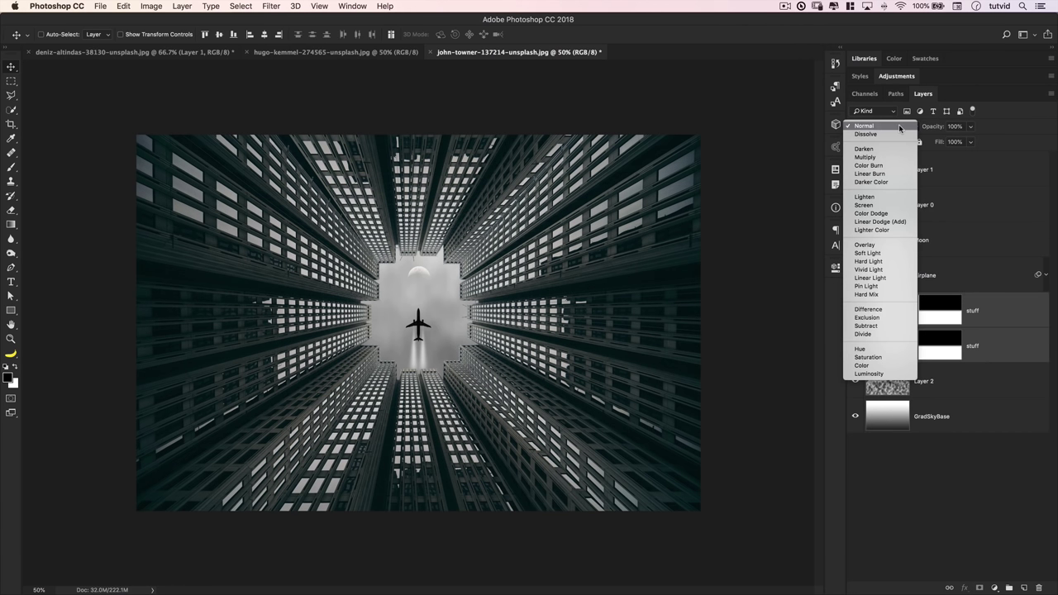
pyautogui.click(867, 194)
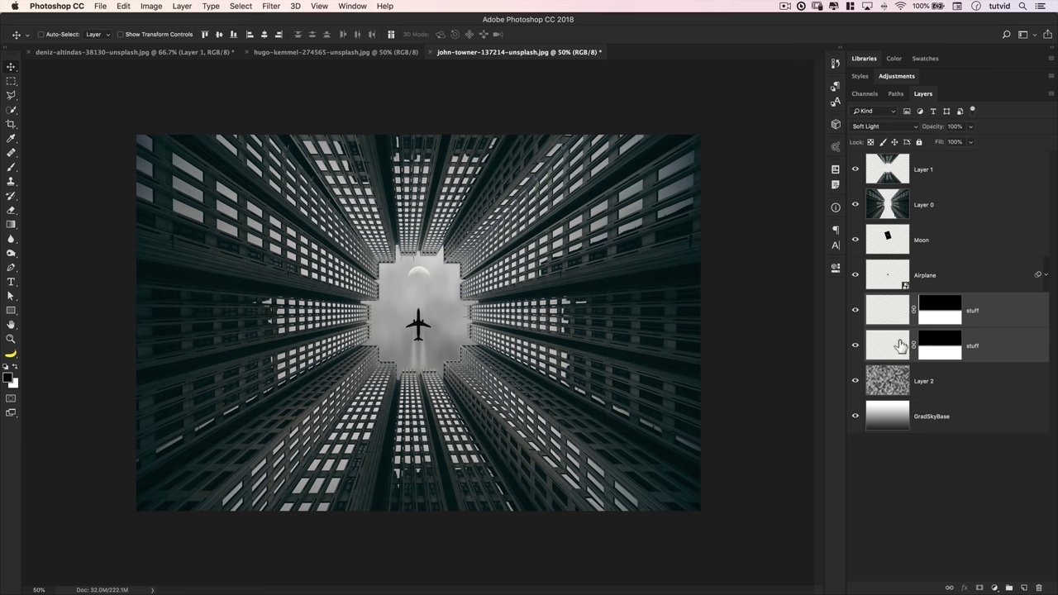
# Step: Add a Curves adjustment above Layer 1 with black output 14, white output 231 and a shadow point at input 64, output 49
pyautogui.click(936, 168)
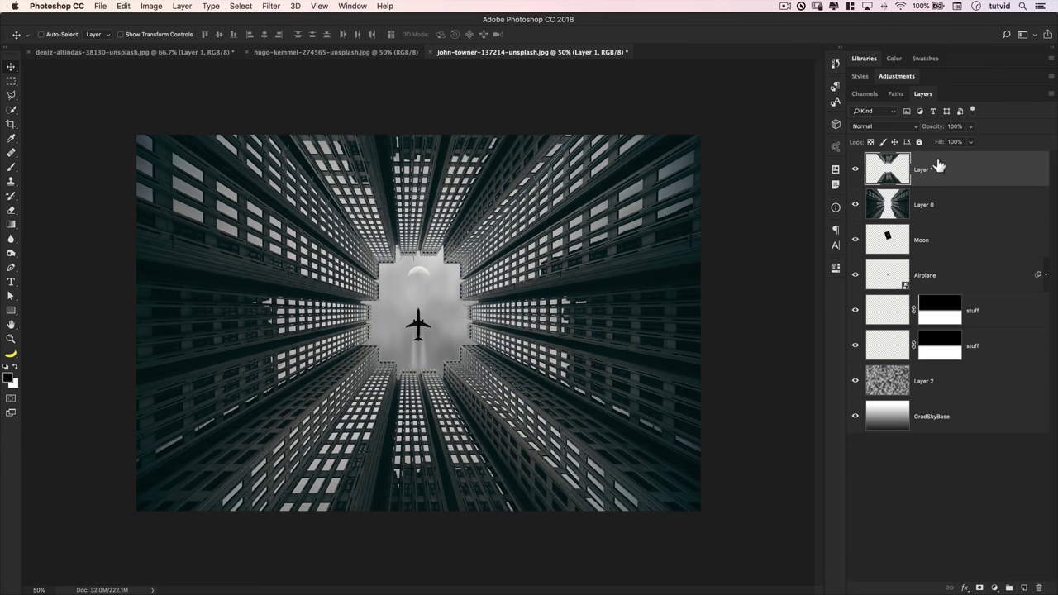
pyautogui.click(896, 76)
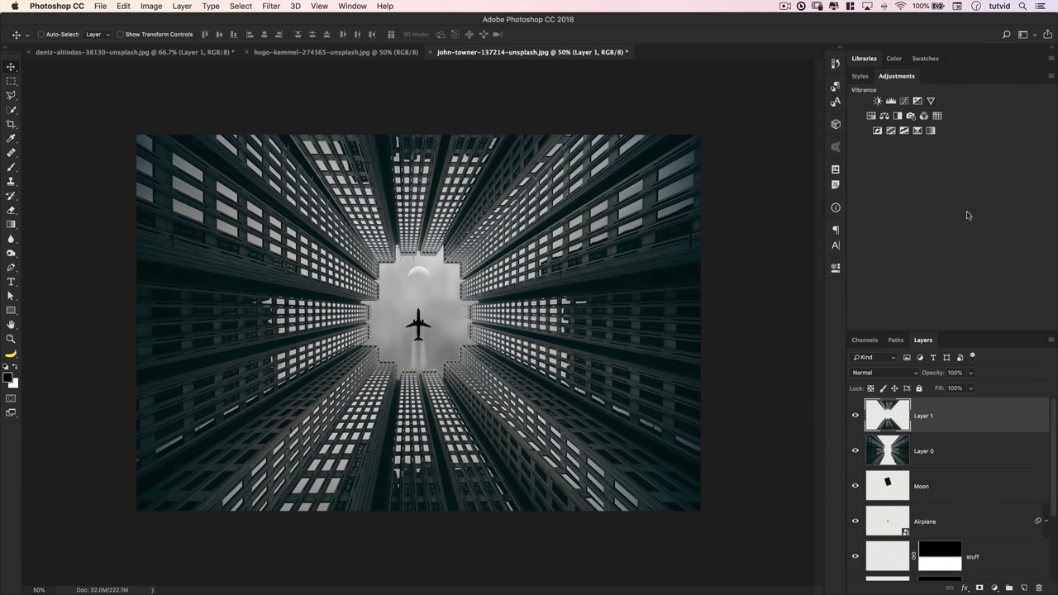
pyautogui.moveTo(948, 331); pyautogui.dragTo(947, 149)
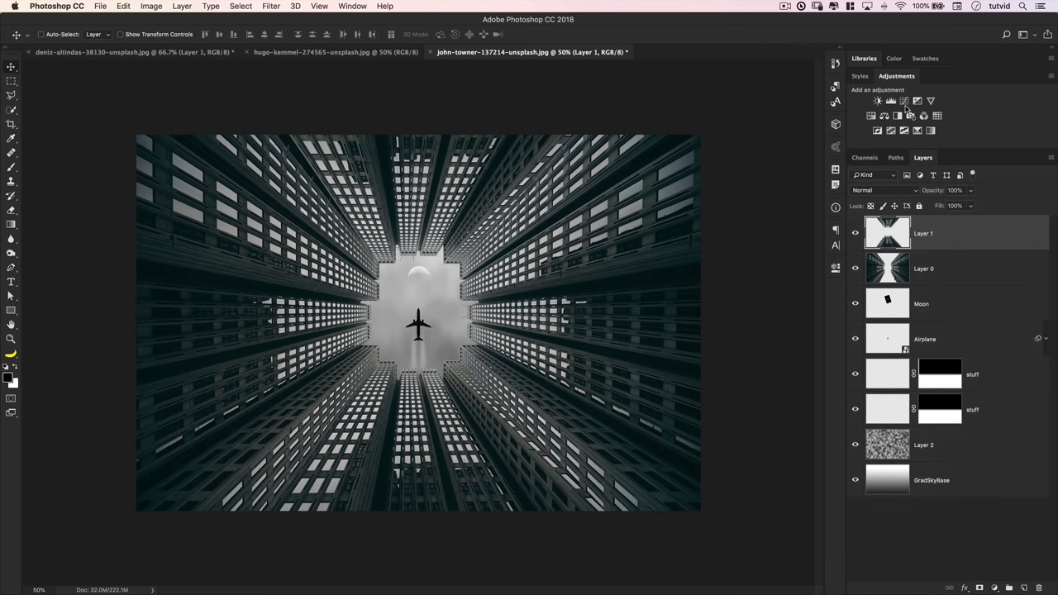
pyautogui.click(904, 101)
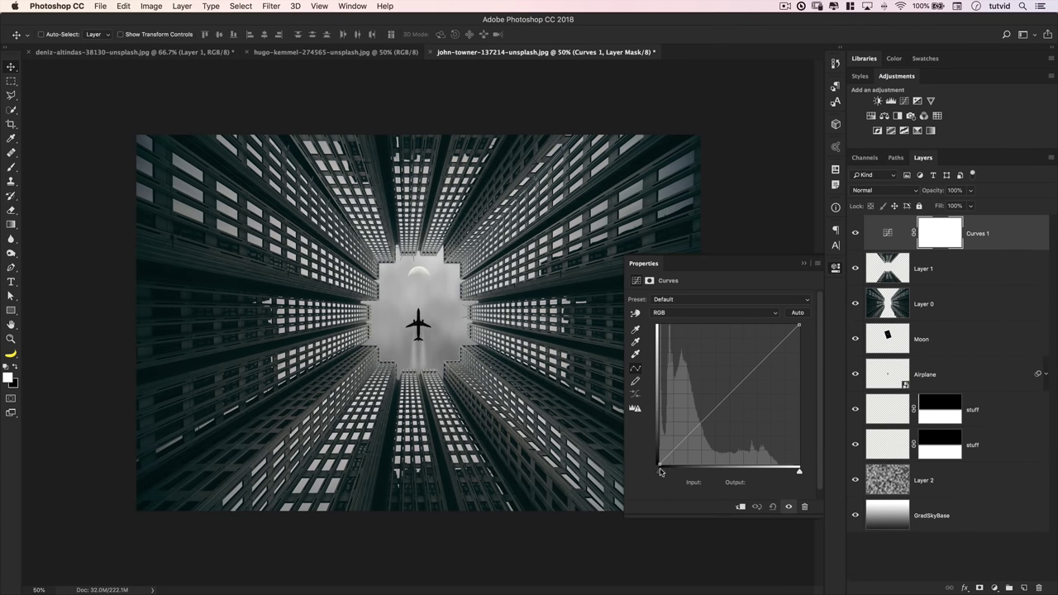
pyautogui.moveTo(661, 464); pyautogui.dragTo(661, 457)
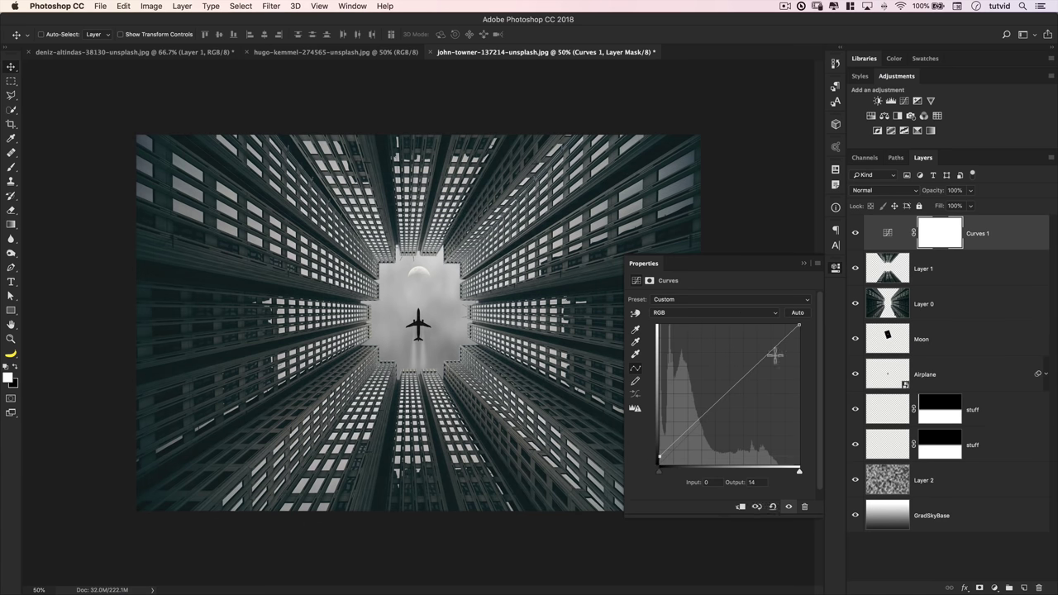
pyautogui.click(800, 326)
pyautogui.moveTo(802, 328); pyautogui.dragTo(807, 339)
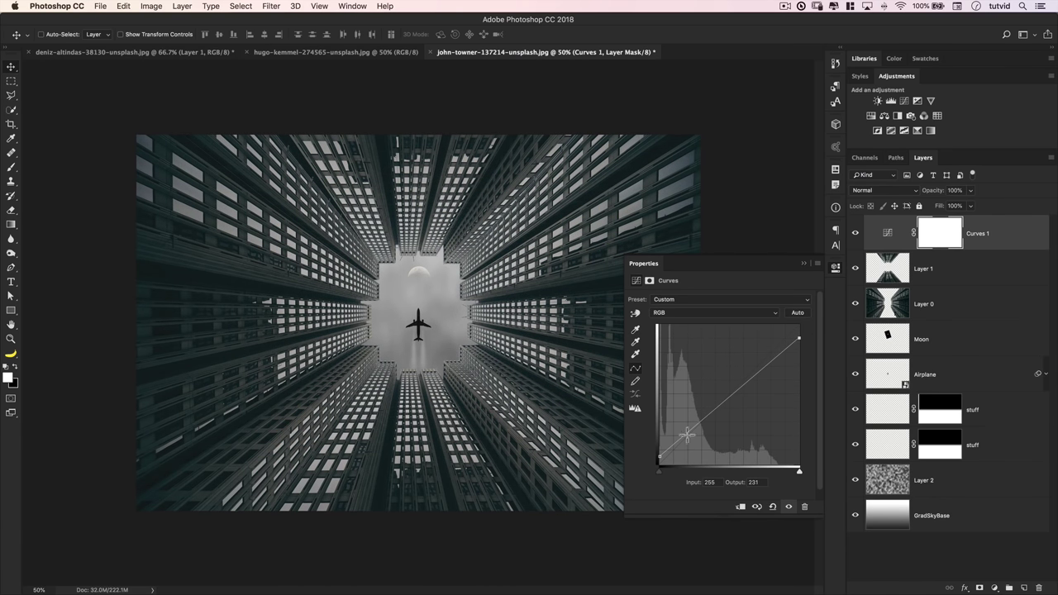
pyautogui.moveTo(694, 428); pyautogui.dragTo(696, 441)
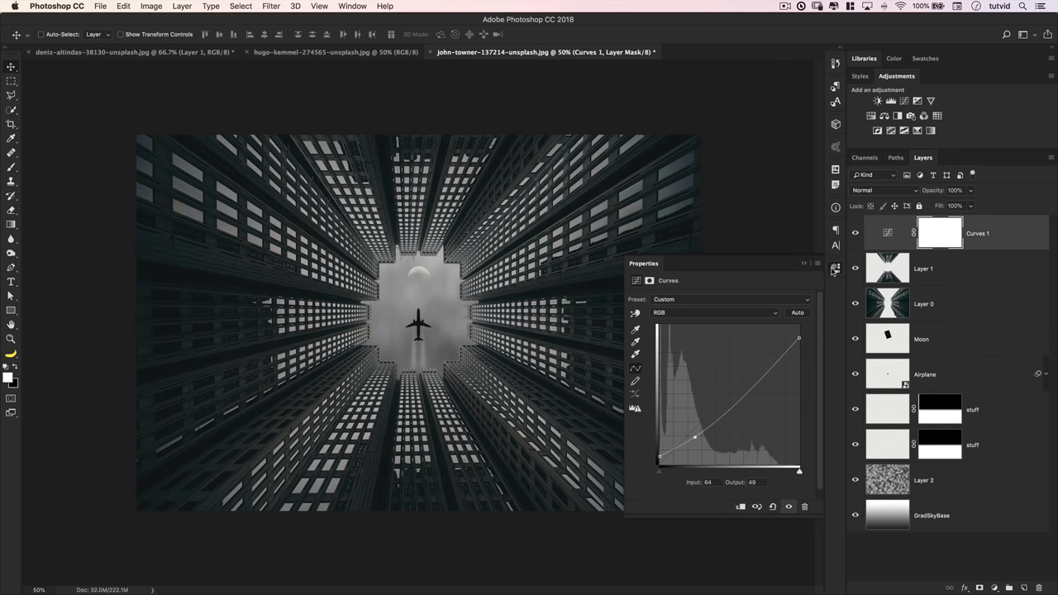
pyautogui.click(834, 269)
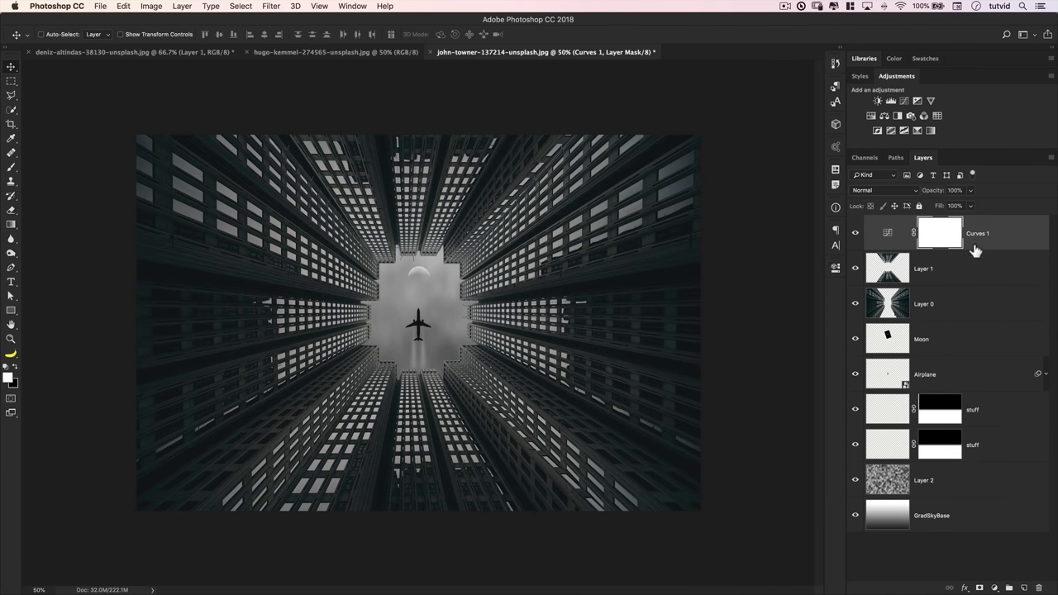
# Step: Add a Color Lookup adjustment above the Curves layer using the TealOrangePlusContrast.3DL 3DLUT file
pyautogui.click(938, 116)
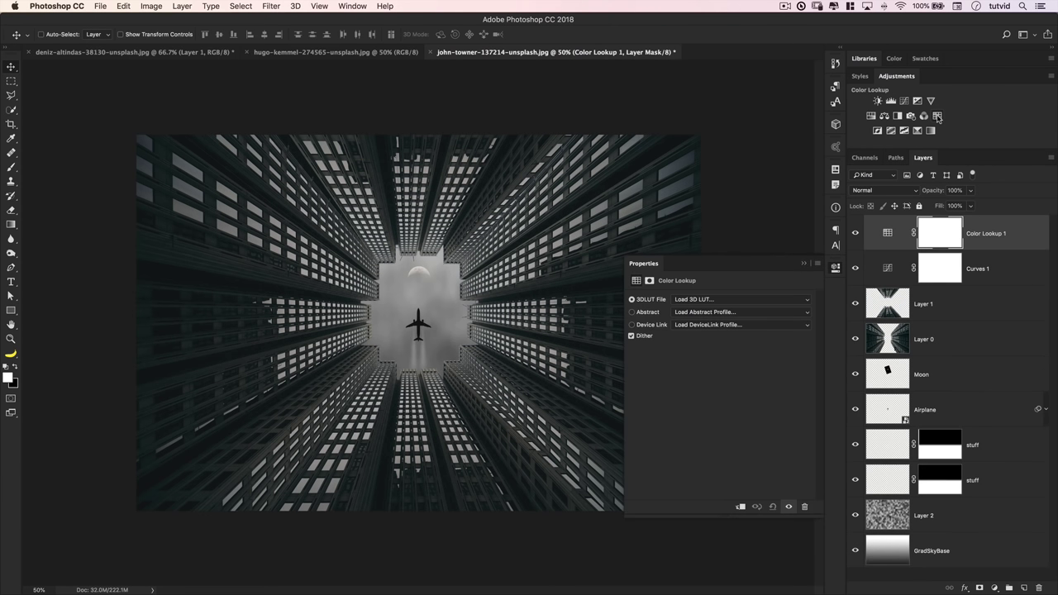
pyautogui.click(682, 303)
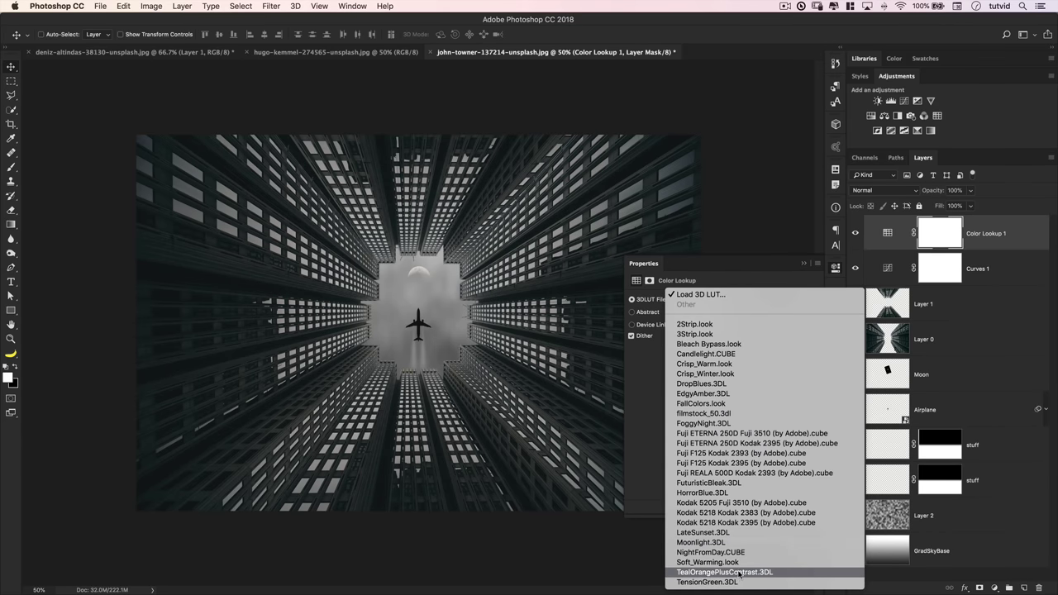
pyautogui.click(741, 573)
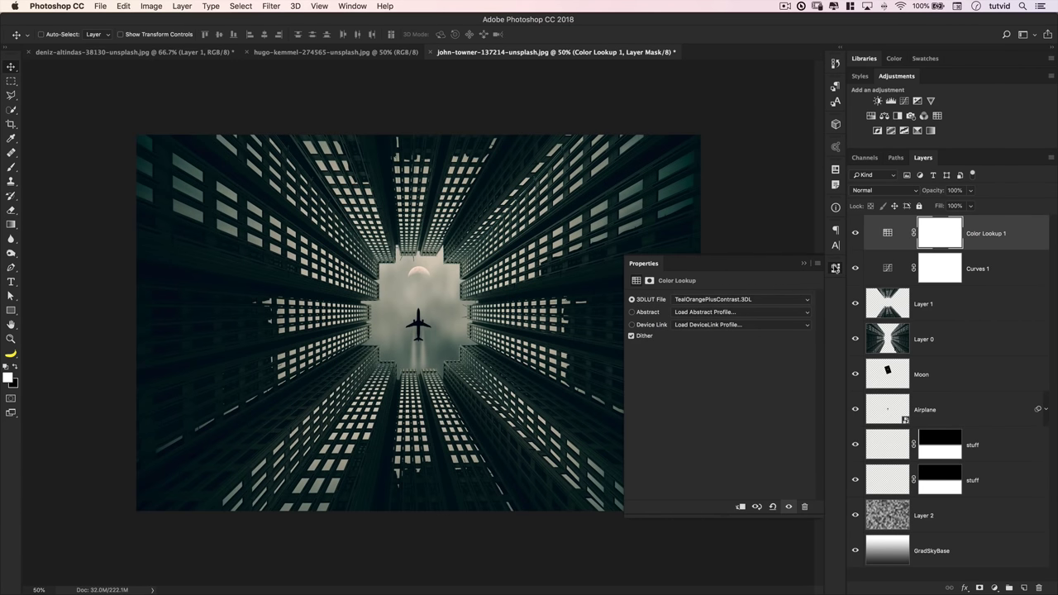
pyautogui.click(835, 268)
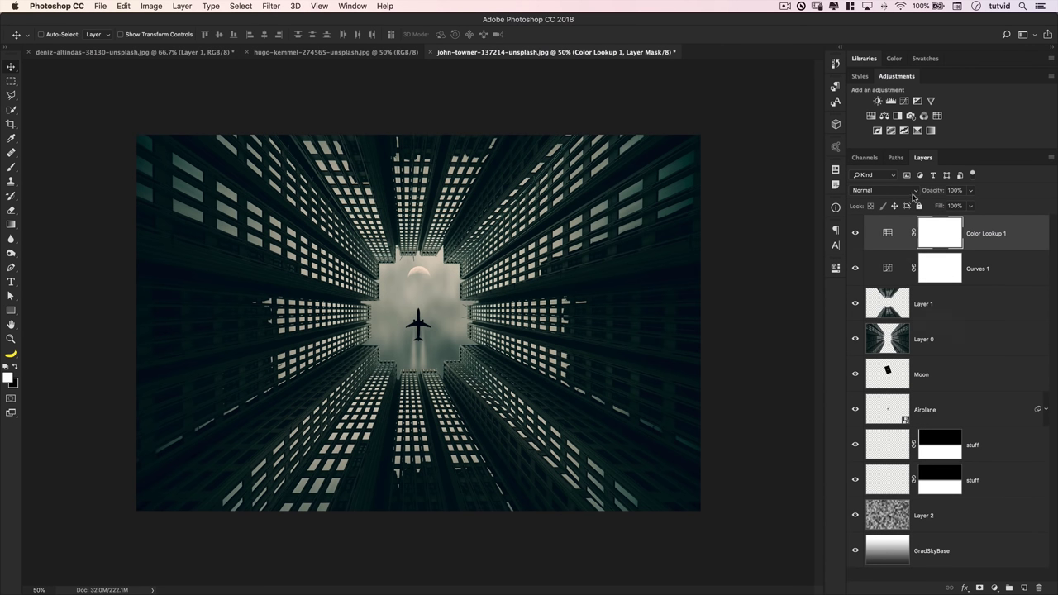
# Step: Add a Color Balance adjustment with midtones at +20, -11, +11 and highlights at -11, +2, -4
pyautogui.click(884, 116)
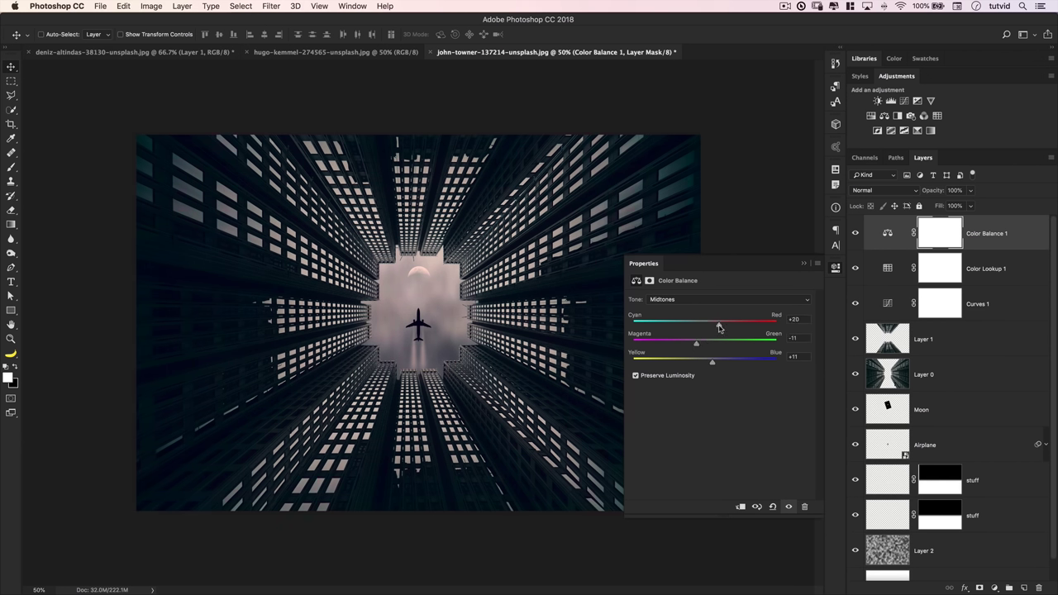
pyautogui.click(686, 301)
pyautogui.click(670, 304)
pyautogui.moveTo(715, 330); pyautogui.dragTo(691, 332)
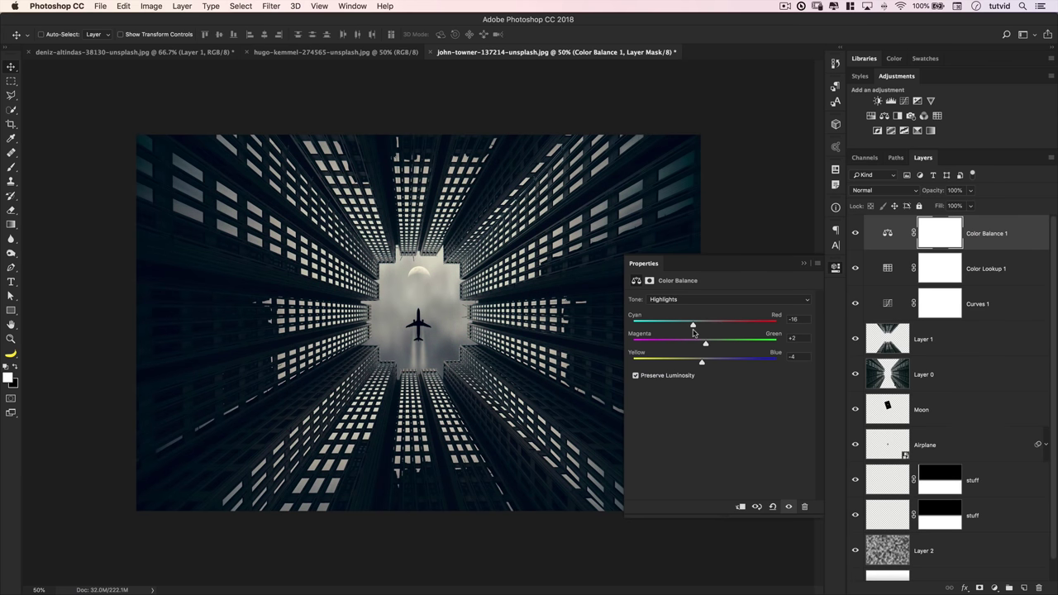
# Step: Shift the Color Balance shadows slightly toward cyan, with magenta-green -4 and yellow-blue +10, and compare the image with and without the adjustment
pyautogui.click(728, 299)
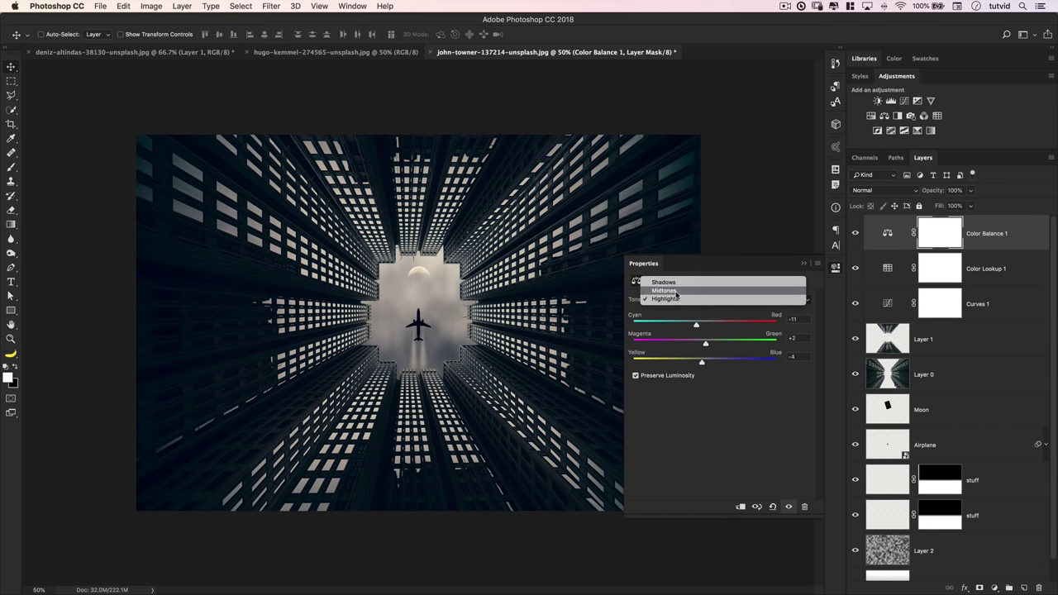
pyautogui.click(666, 280)
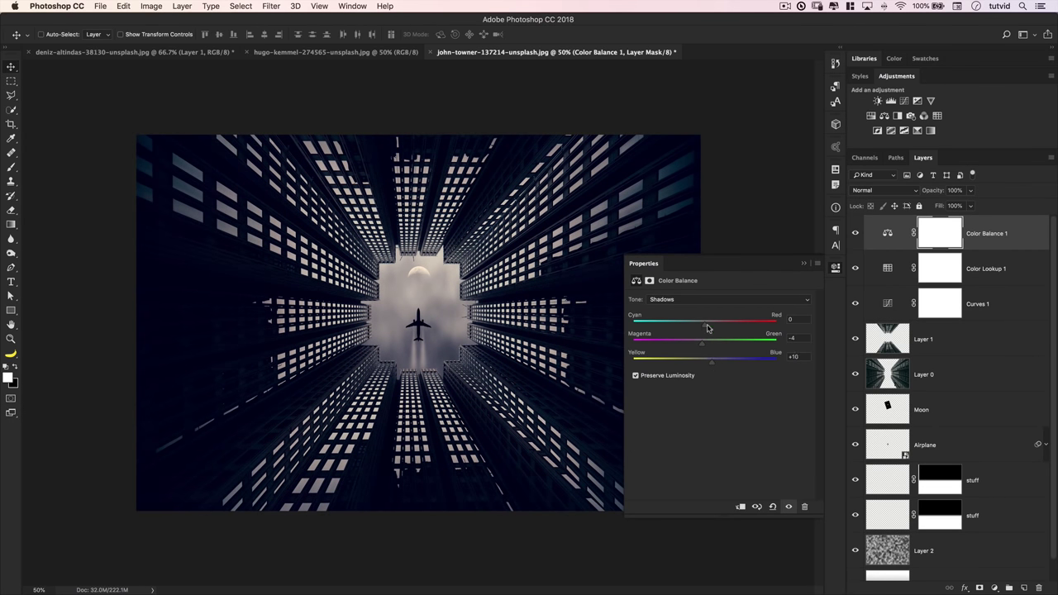
pyautogui.moveTo(705, 326)
pyautogui.mouseDown()
pyautogui.moveTo(735, 324)
pyautogui.moveTo(696, 329)
pyautogui.mouseUp()
pyautogui.click(836, 268)
pyautogui.click(856, 233)
pyautogui.click(856, 234)
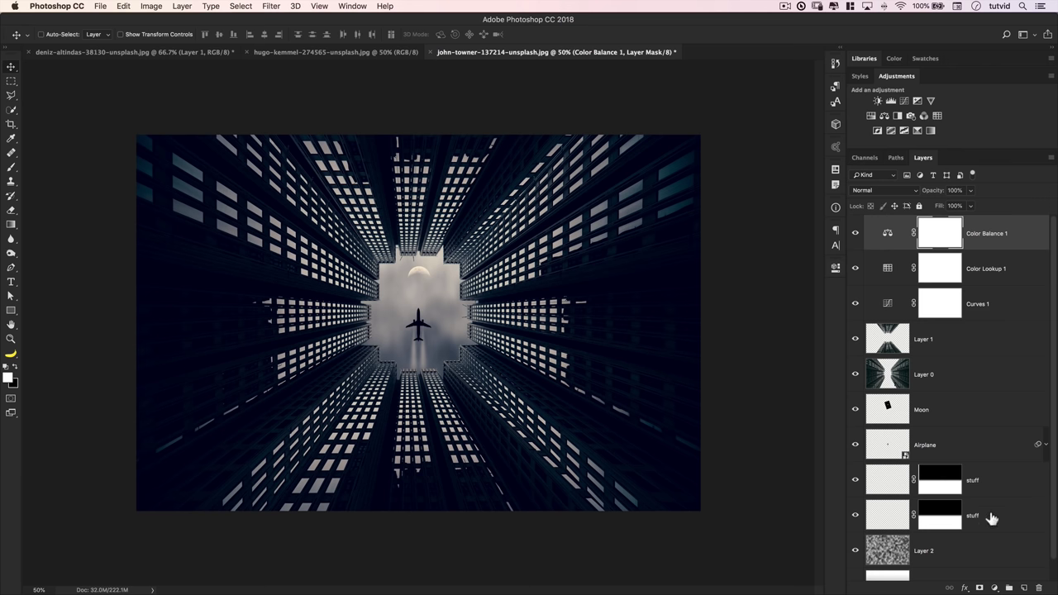
# Step: Create a new layer above the Color Balance adjustment and fill it with 50% Gray
pyautogui.click(1024, 587)
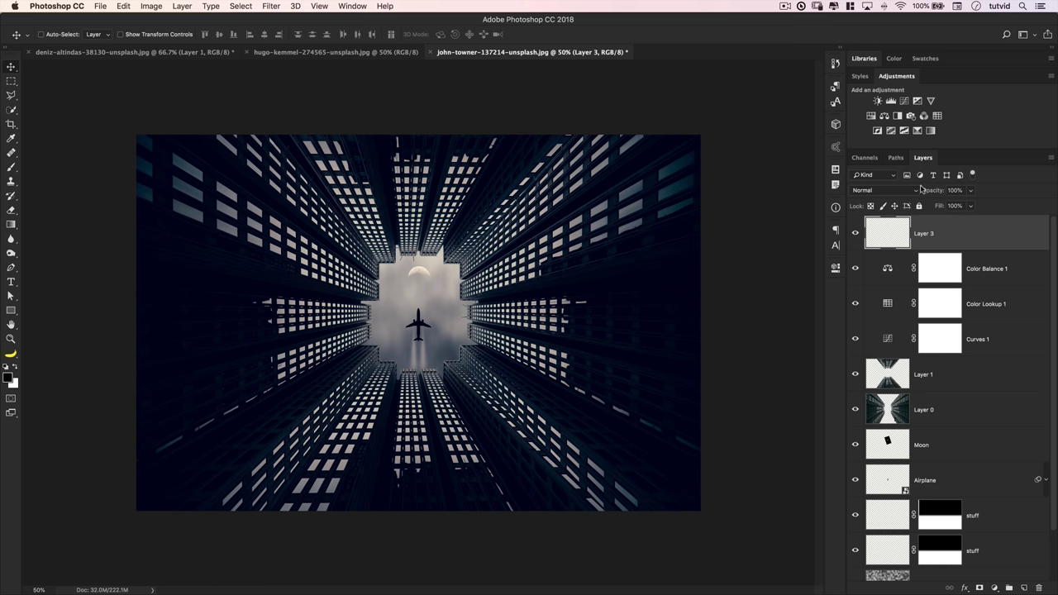
pyautogui.click(133, 7)
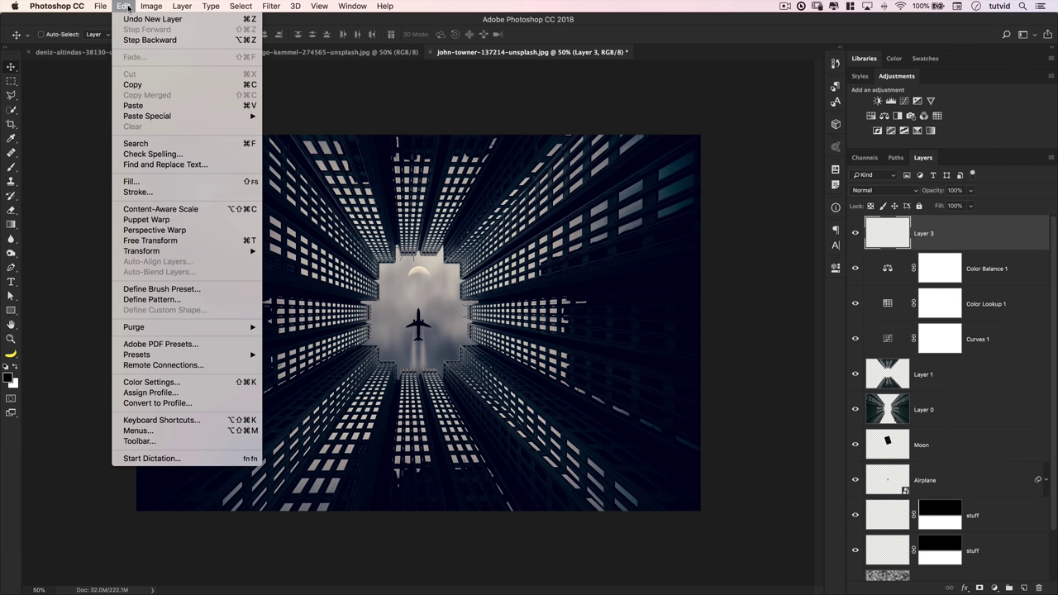
pyautogui.click(136, 182)
pyautogui.click(252, 170)
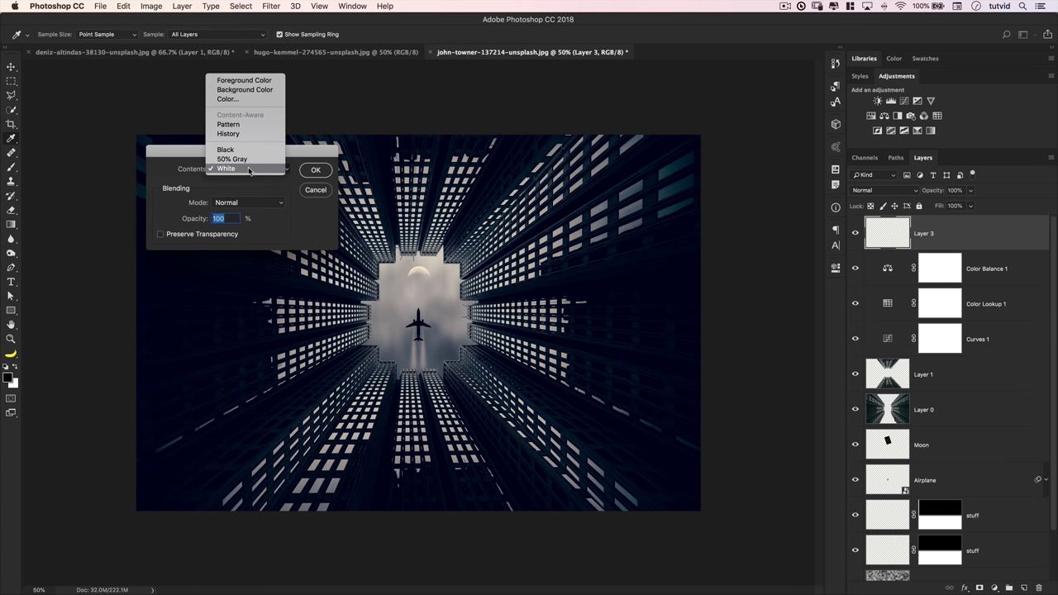
pyautogui.click(248, 164)
pyautogui.click(316, 169)
pyautogui.press('v')
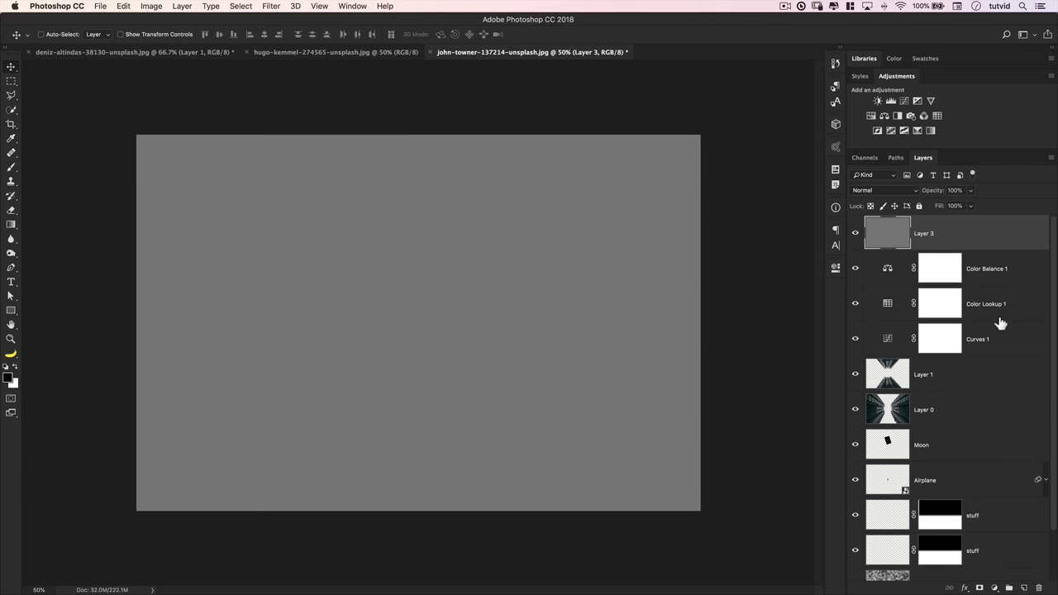
# Step: Rename the gray layer Grain, duplicate it, and name the copy Vig
pyautogui.doubleClick(928, 235)
pyautogui.write('Grain')
pyautogui.press('Return')
pyautogui.press('super+j')
pyautogui.doubleClick(921, 233)
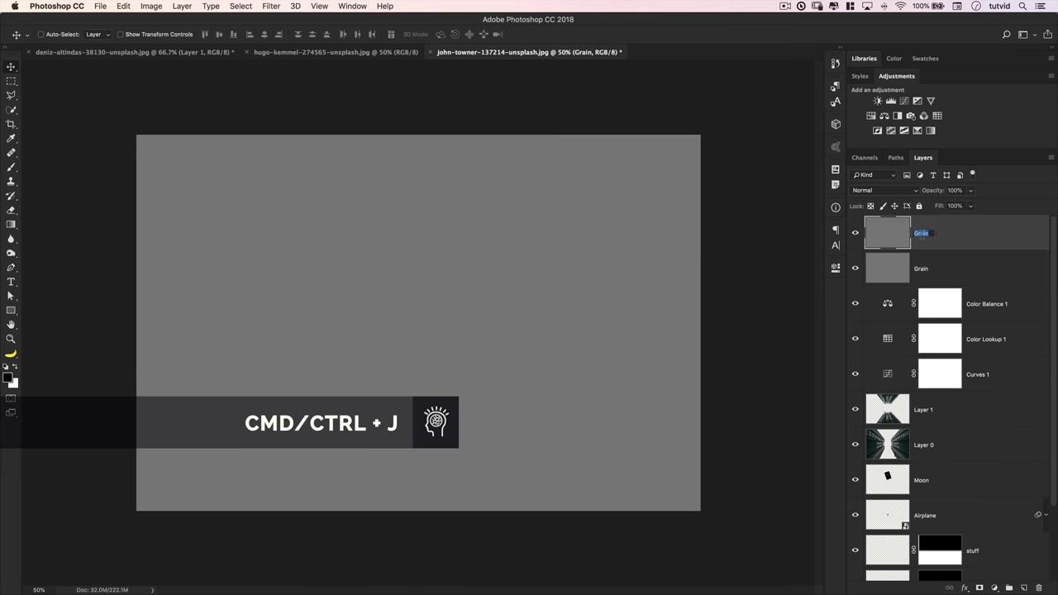
pyautogui.press('Return')
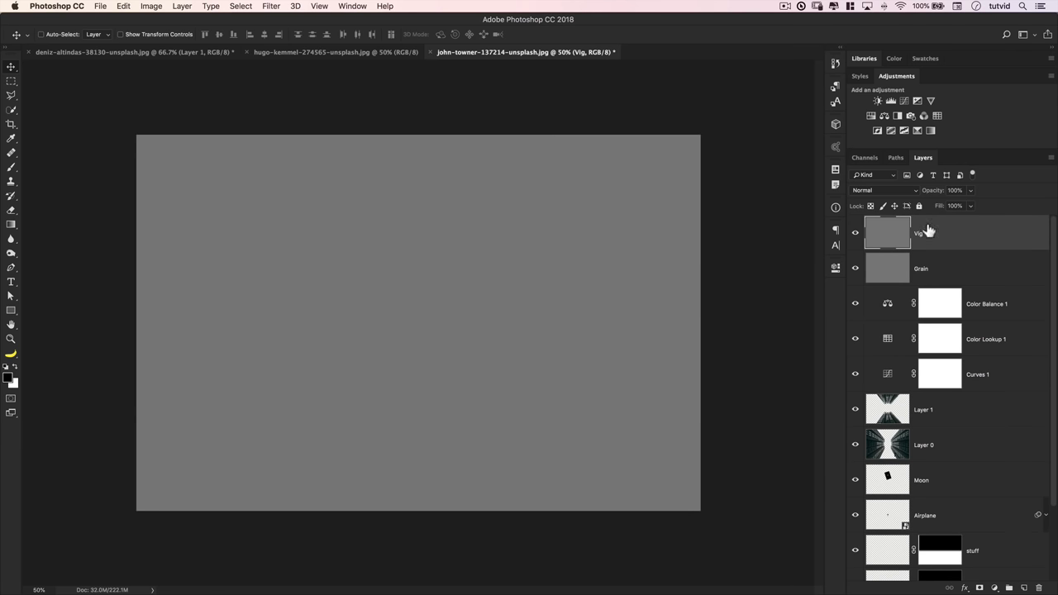
# Step: Hide the Vig layer and apply Camera Raw grain to the Grain layer with amount 88, size 93 and roughness 76
pyautogui.click(855, 233)
pyautogui.click(902, 268)
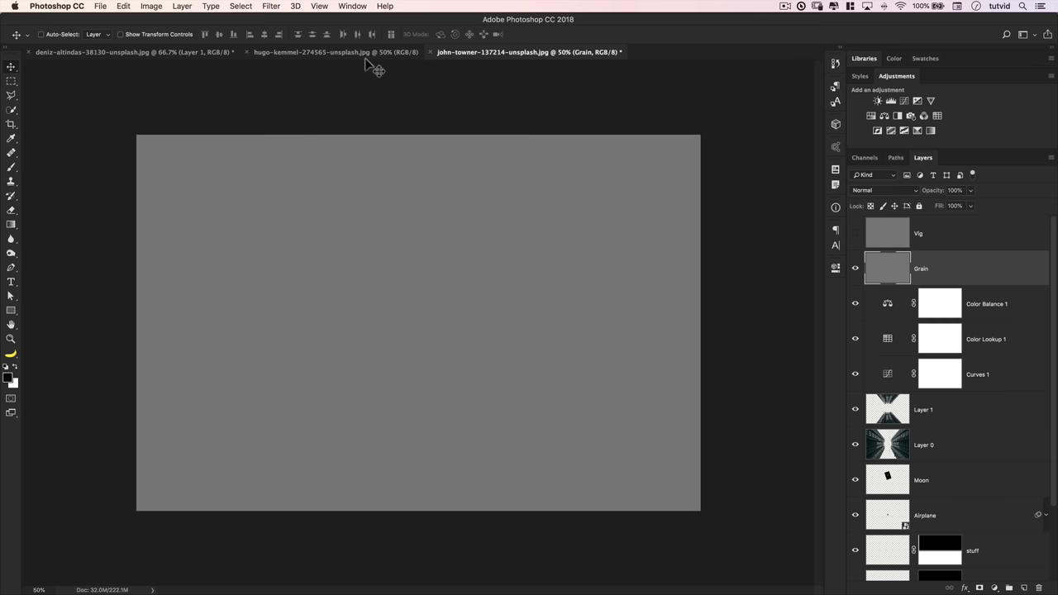
pyautogui.click(270, 6)
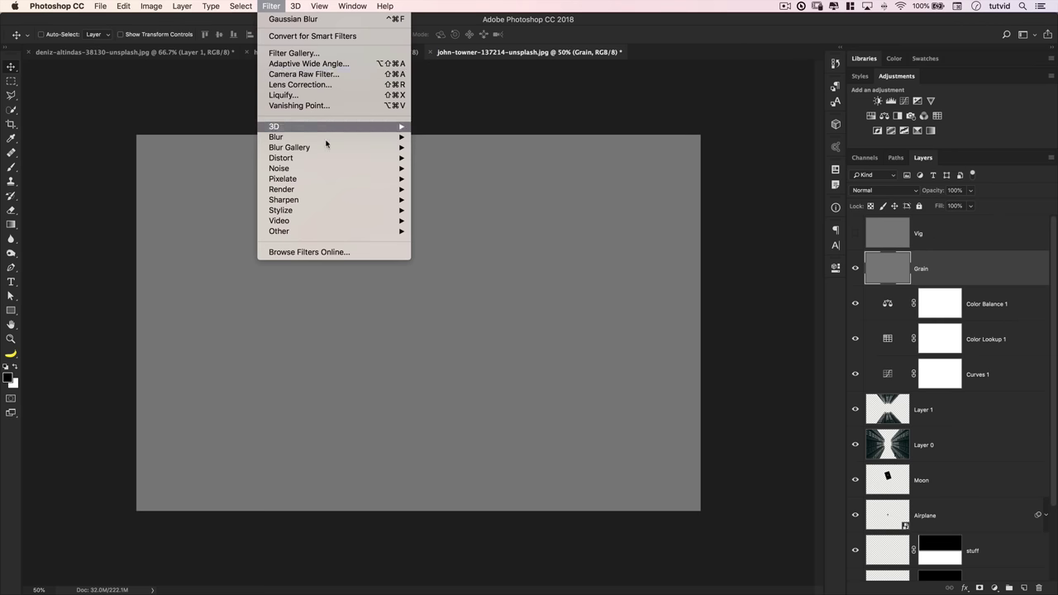
pyautogui.click(303, 73)
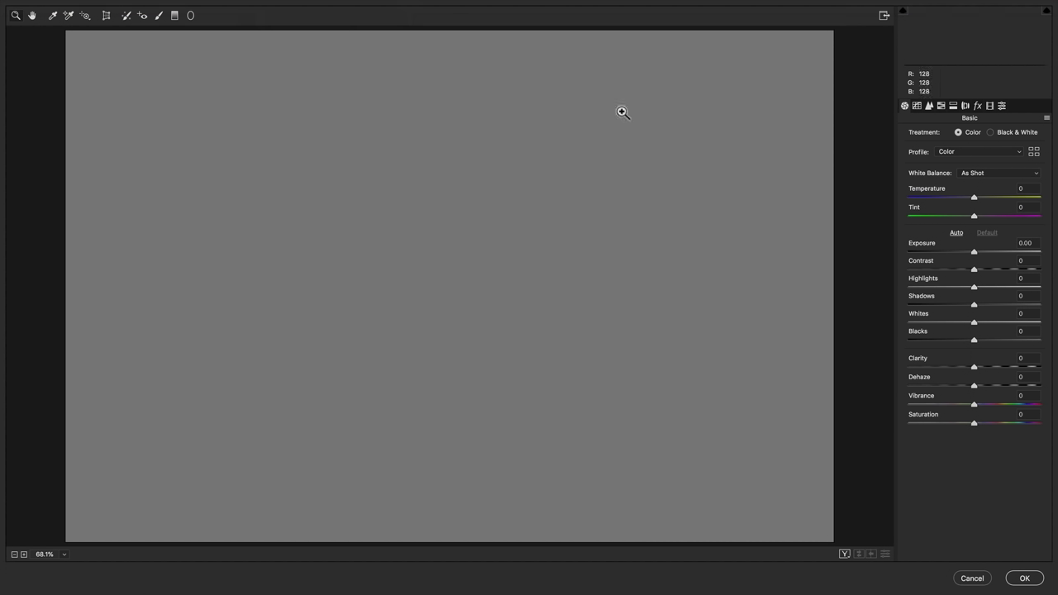
pyautogui.click(978, 105)
pyautogui.click(1026, 146)
pyautogui.write('88')
pyautogui.click(1028, 164)
pyautogui.write('93')
pyautogui.press('Tab')
pyautogui.write('76')
pyautogui.click(1025, 581)
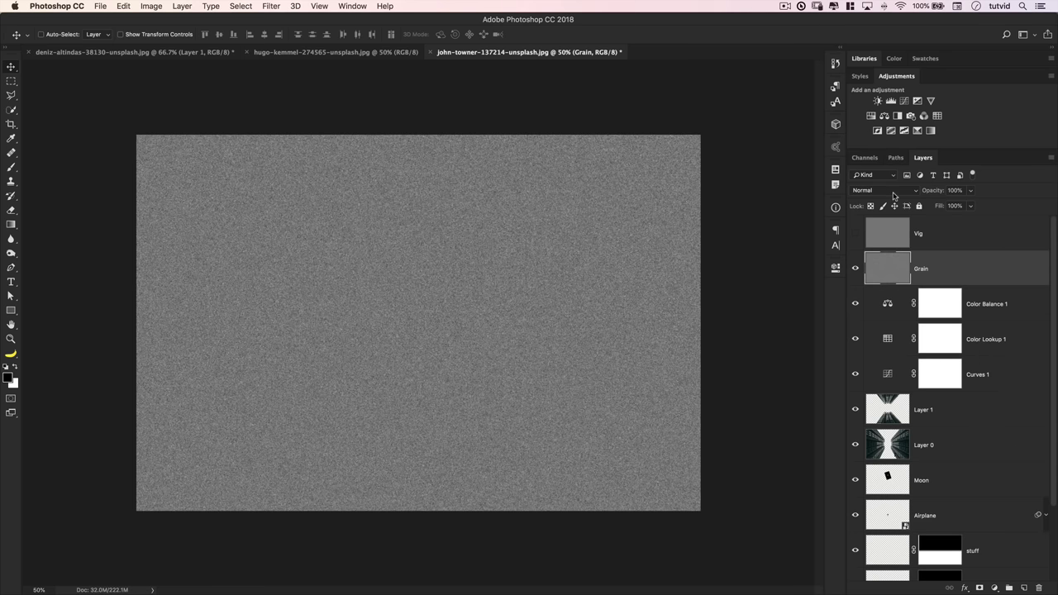
# Step: Set the Grain layer's blend mode to Soft Light and its opacity to 58%
pyautogui.click(893, 191)
pyautogui.click(866, 318)
pyautogui.press('super+0')
pyautogui.press('super+1')
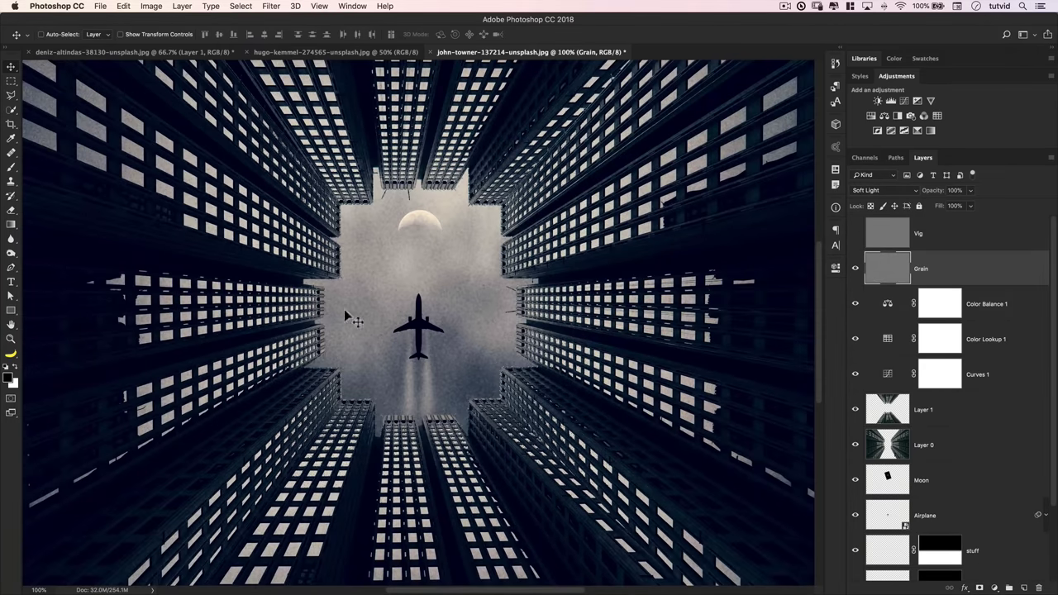
pyautogui.moveTo(943, 191); pyautogui.dragTo(918, 190)
pyautogui.press('super+0')
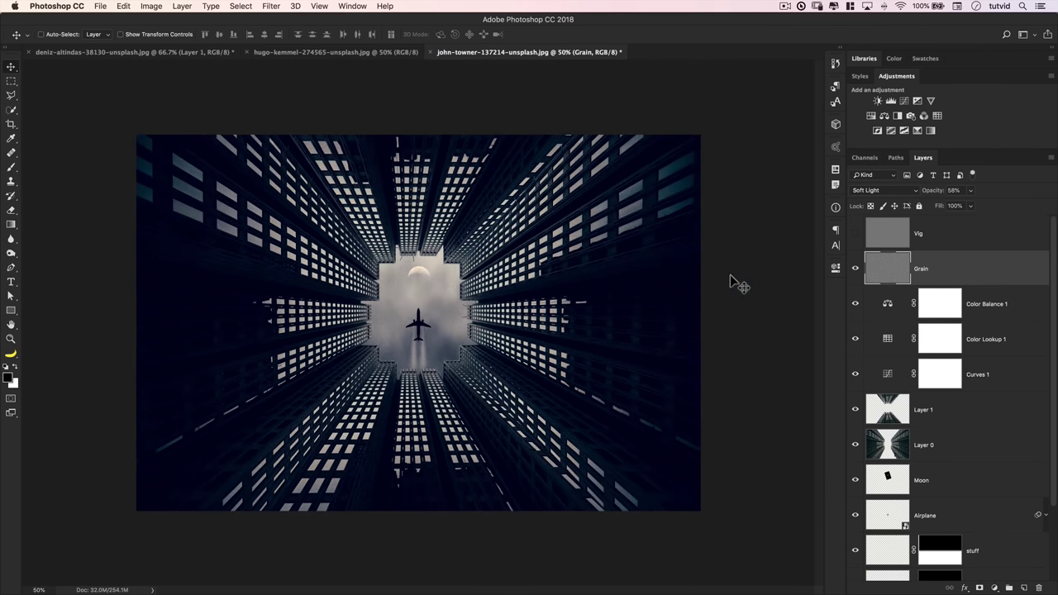
# Step: Show the Vig layer and apply a Camera Raw post-crop vignette with amount -75, midpoint 24, roundness -50 and an increased feather
pyautogui.click(856, 233)
pyautogui.click(902, 242)
pyautogui.click(272, 7)
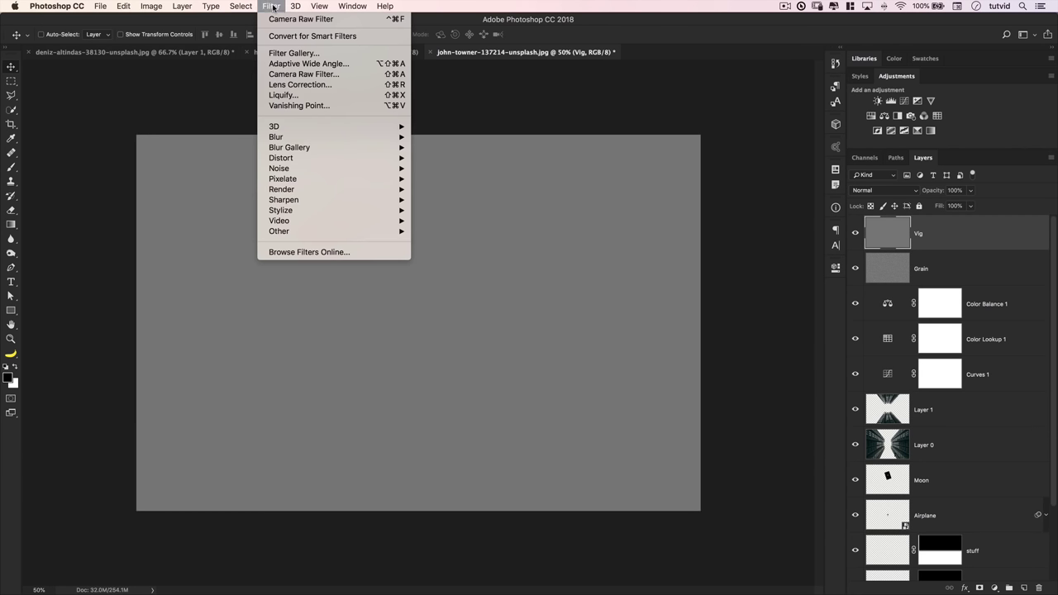
pyautogui.click(303, 74)
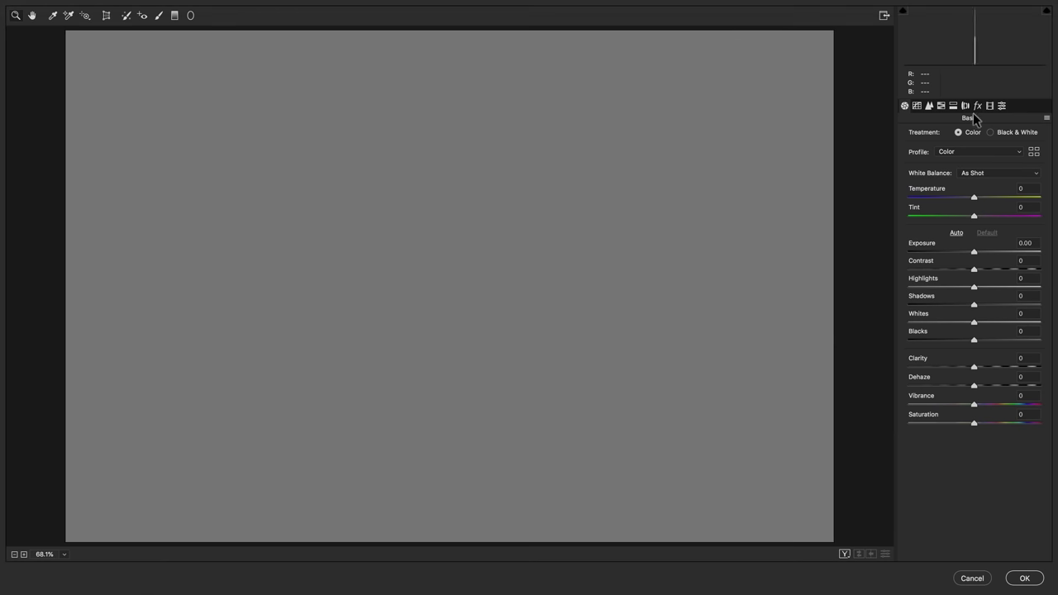
pyautogui.click(978, 108)
pyautogui.moveTo(964, 254); pyautogui.dragTo(941, 294)
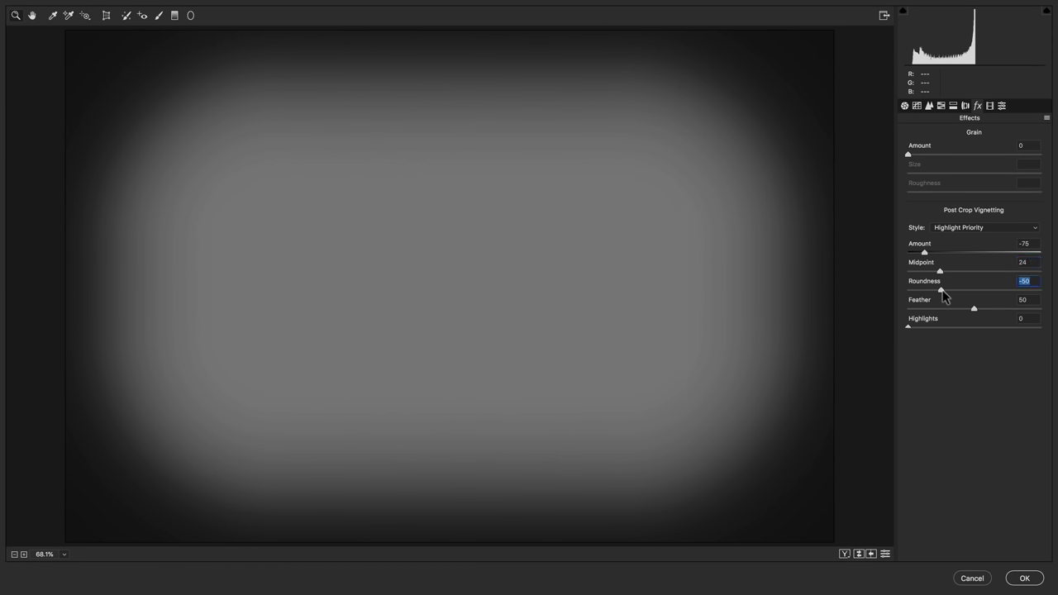
pyautogui.moveTo(976, 309); pyautogui.dragTo(1003, 309)
pyautogui.click(1024, 579)
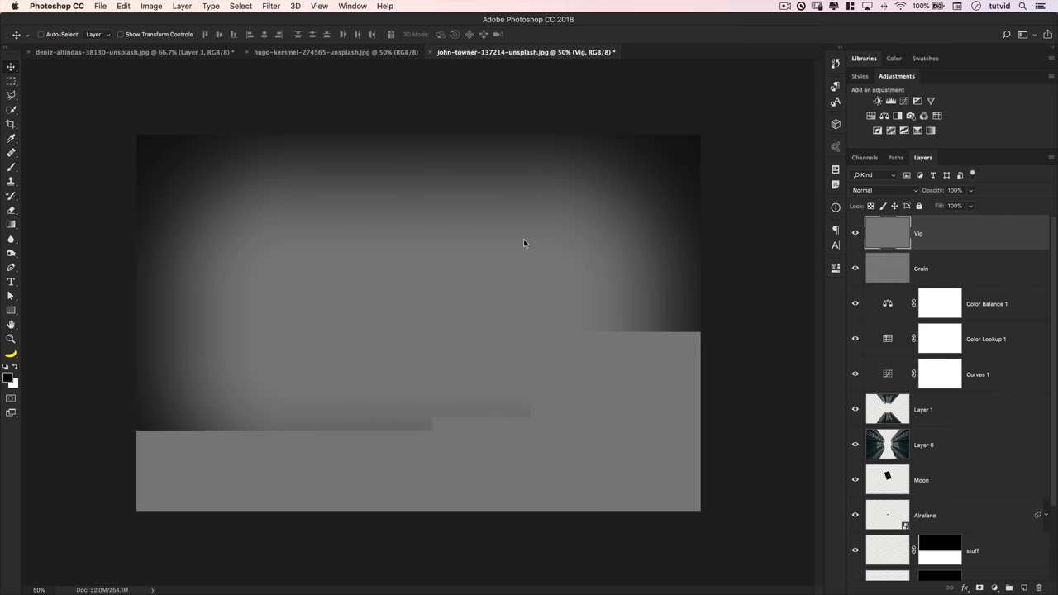
# Step: Set the Vig layer's blend mode to Soft Light and toggle its visibility to compare the image with and without the vignette
pyautogui.click(907, 195)
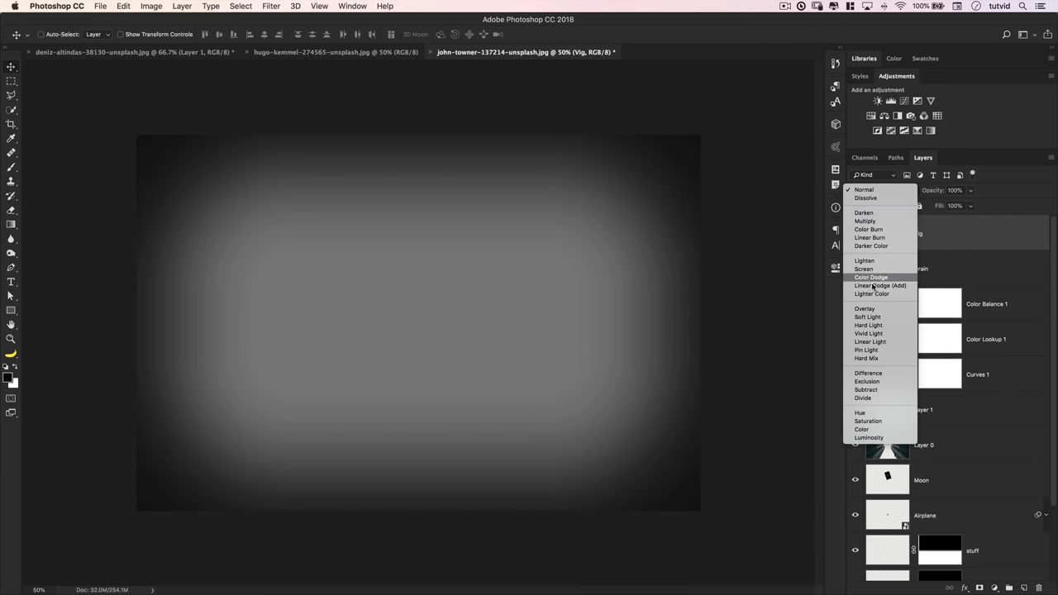
pyautogui.click(866, 317)
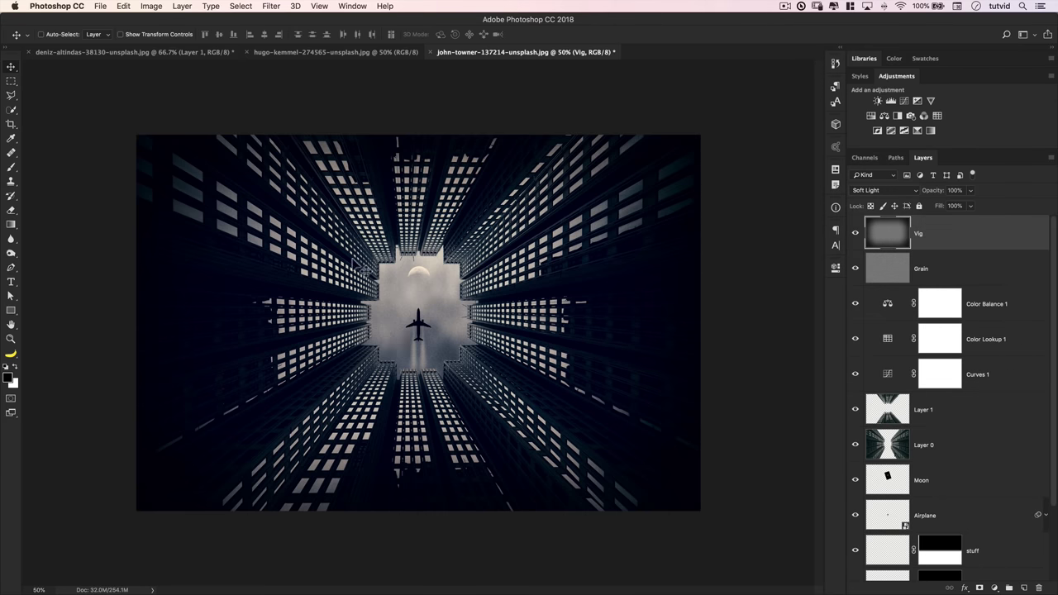
pyautogui.click(855, 234)
pyautogui.click(856, 234)
pyautogui.click(857, 235)
pyautogui.click(856, 236)
# Step: Add a black-to-white Gradient Map adjustment above Color Balance 1, set its opacity to 30%, and compare the image with and without it
pyautogui.click(891, 317)
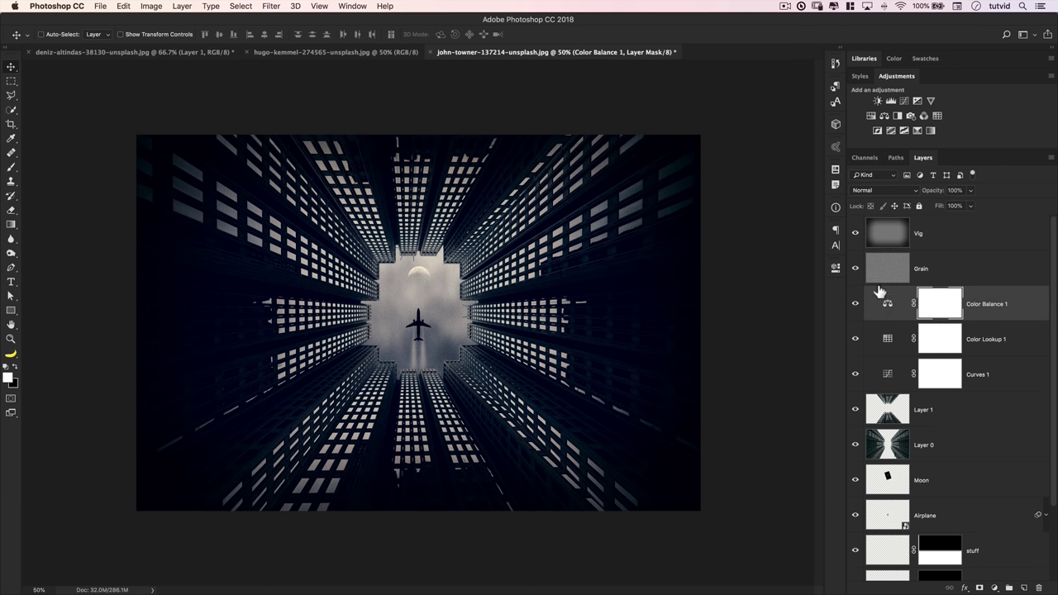
pyautogui.click(931, 131)
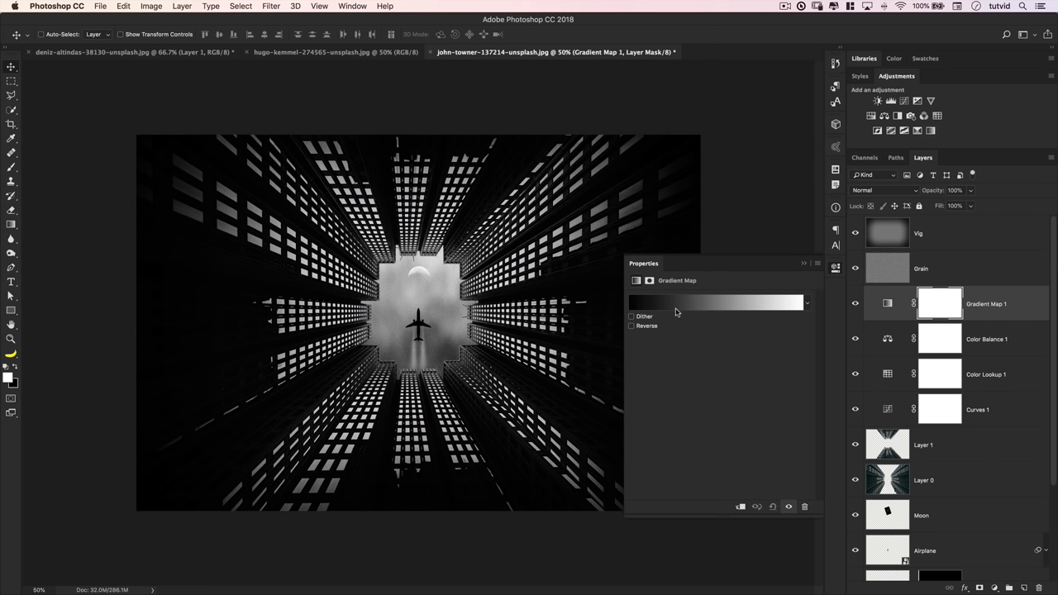
pyautogui.click(836, 270)
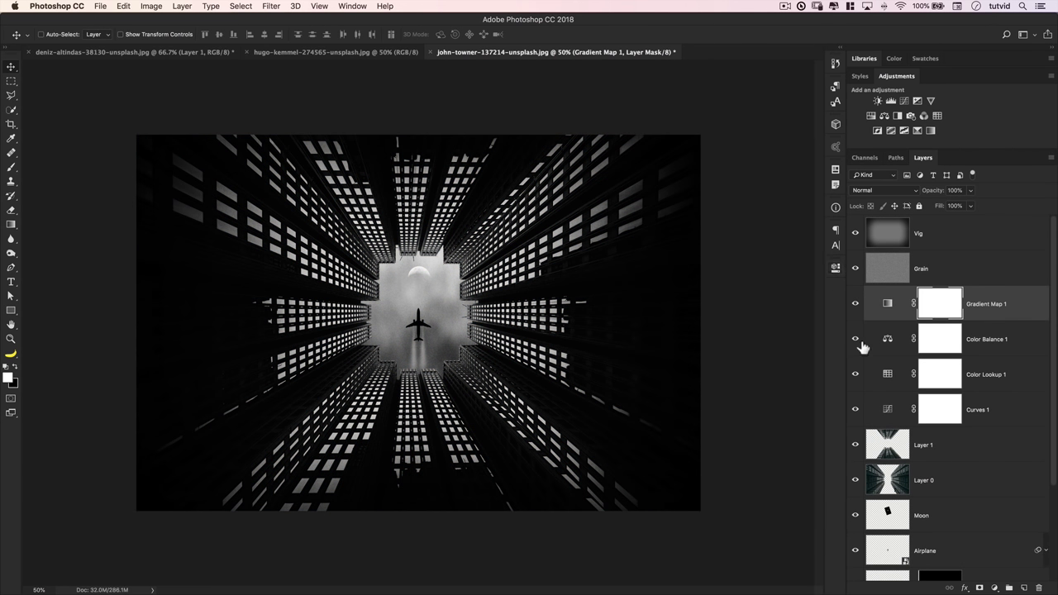
pyautogui.moveTo(937, 196); pyautogui.dragTo(897, 196)
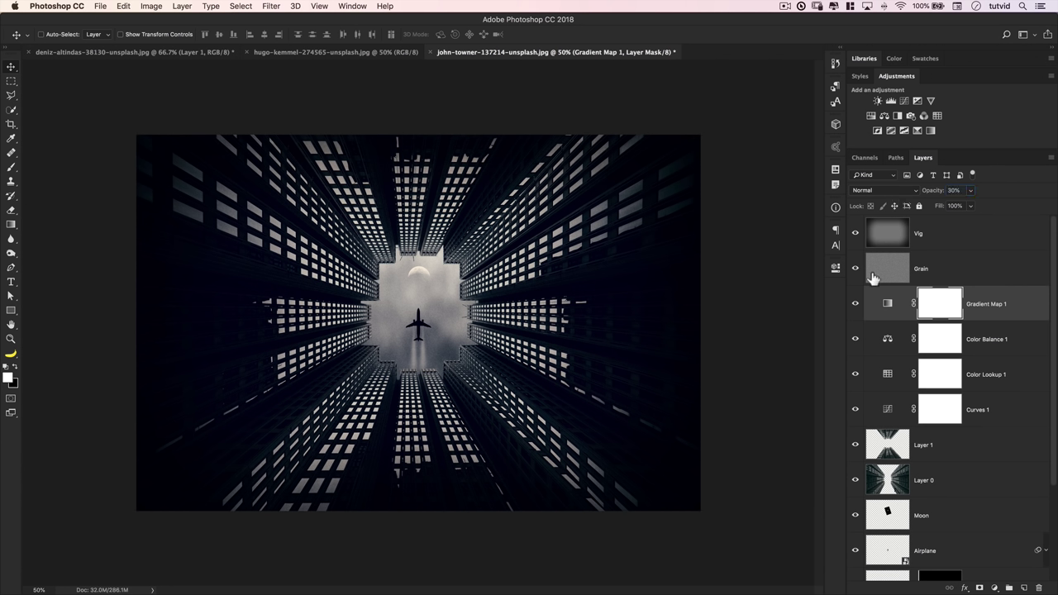
pyautogui.click(856, 306)
pyautogui.click(856, 306)
# Step: Reopen the Curves 1 adjustment and pull down the midtones of its Blue channel
pyautogui.doubleClick(888, 410)
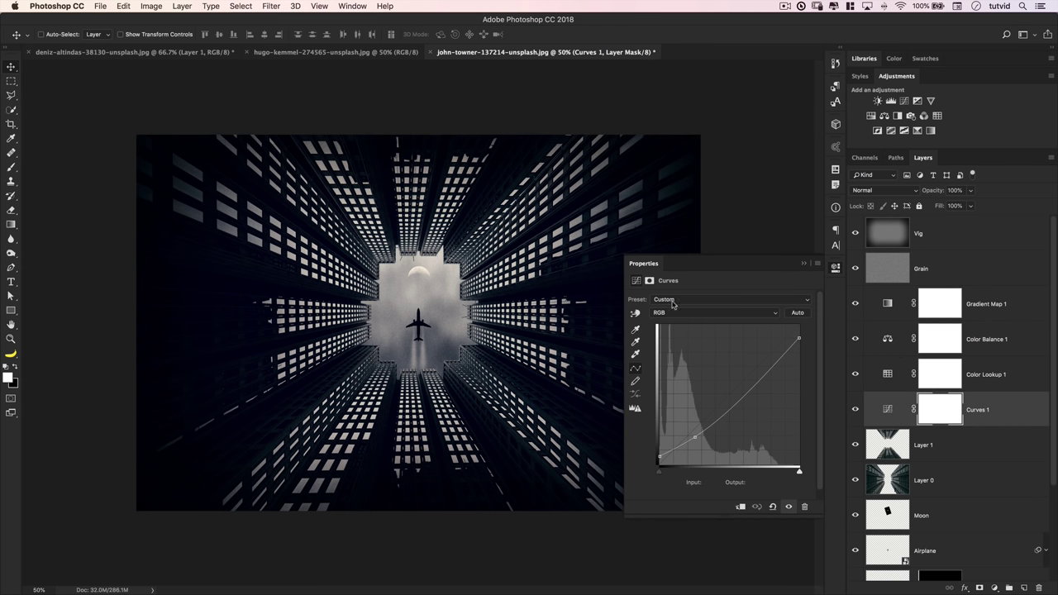
pyautogui.click(677, 312)
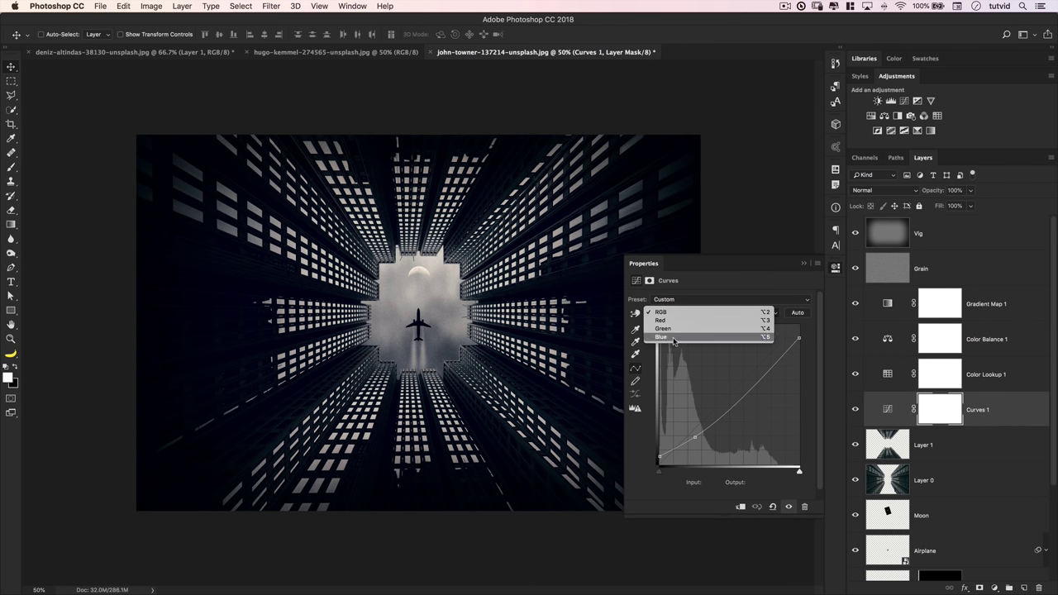
pyautogui.click(674, 339)
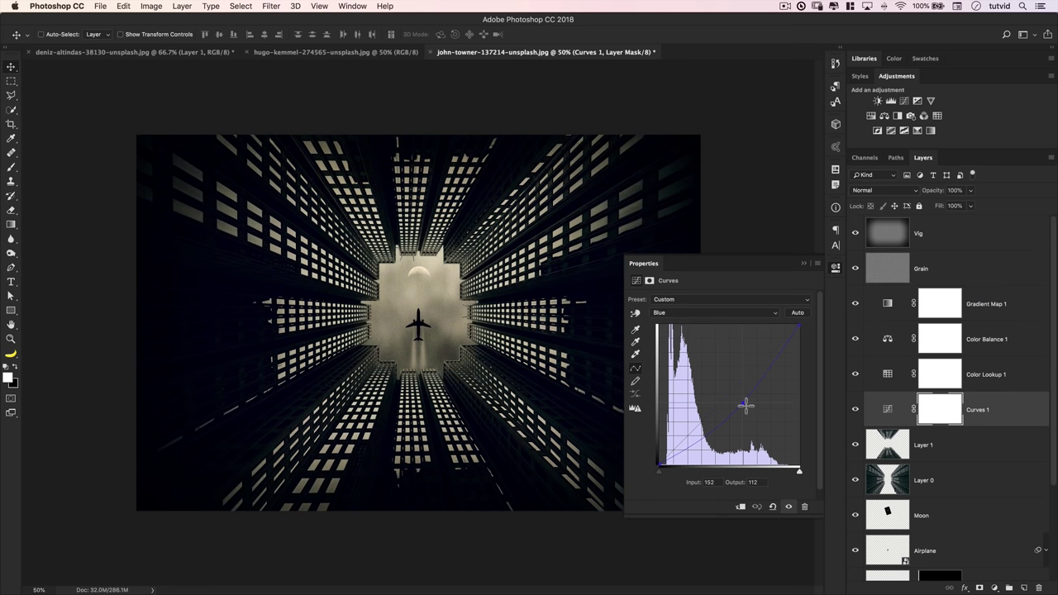